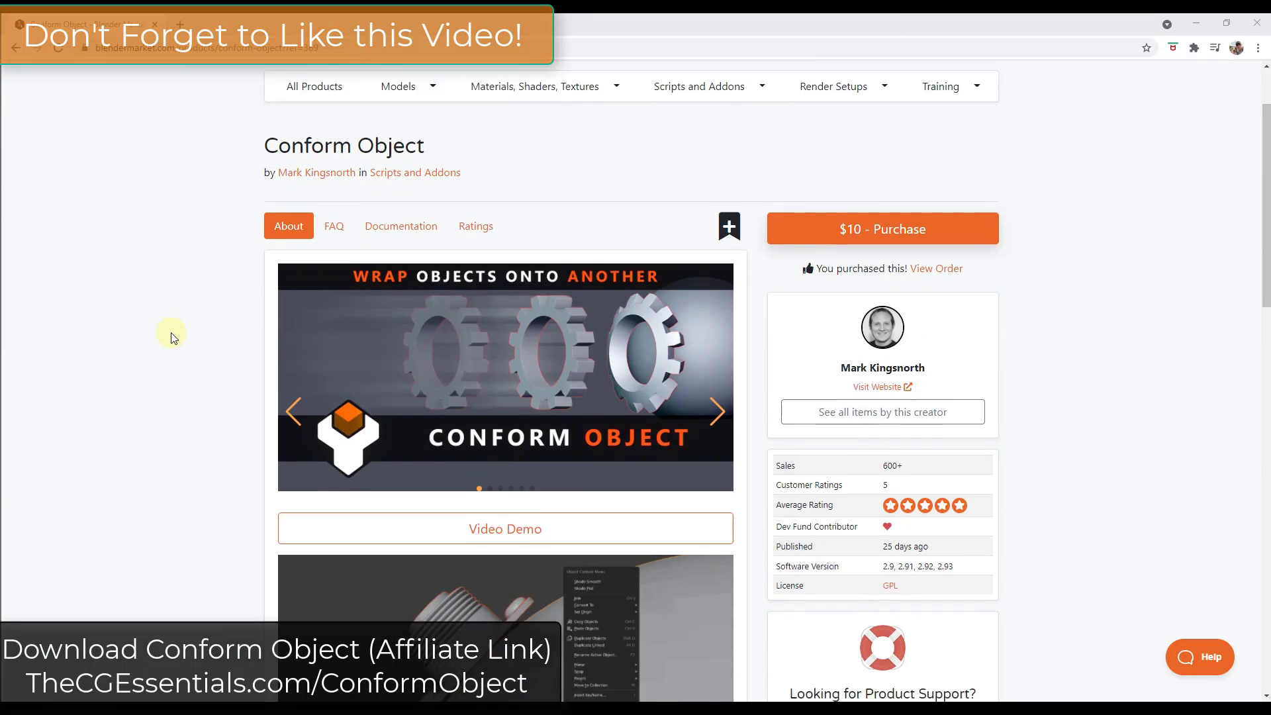
Review the Conform Object product page's features and open its documentation link in a new tab
scroll(171, 335, down, 1)
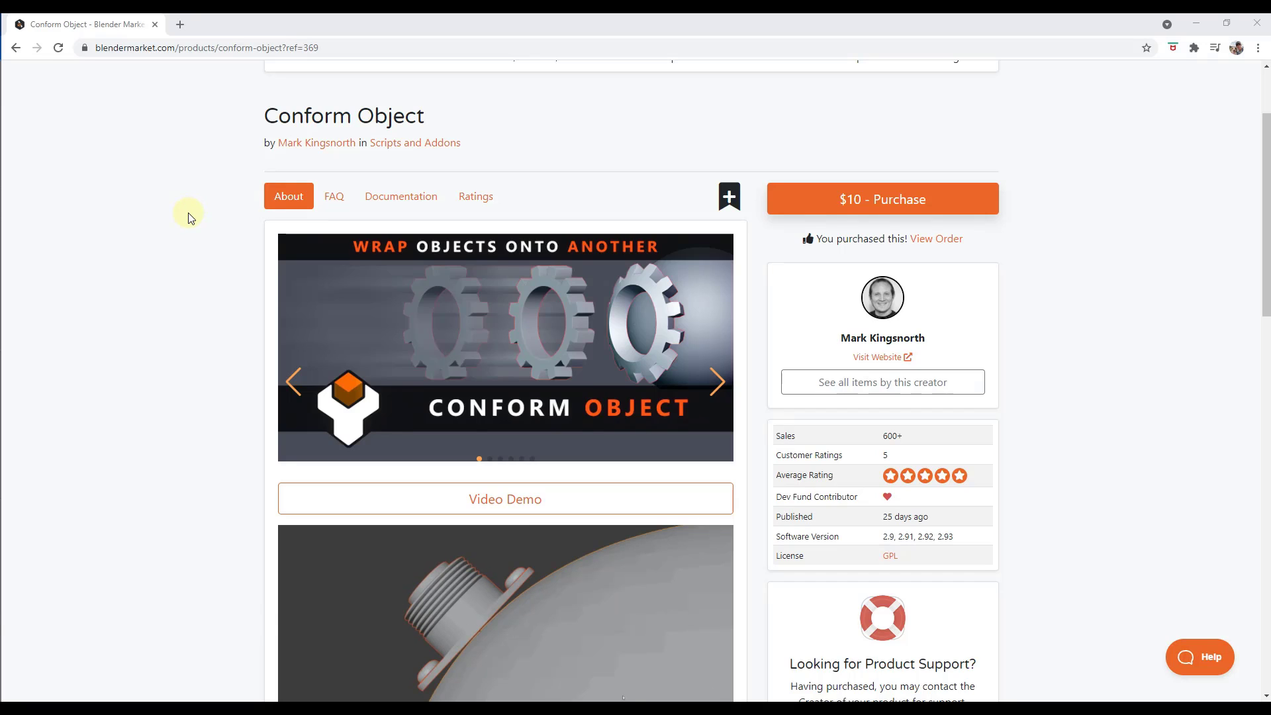
scroll(196, 292, down, 1)
scroll(198, 293, down, 6)
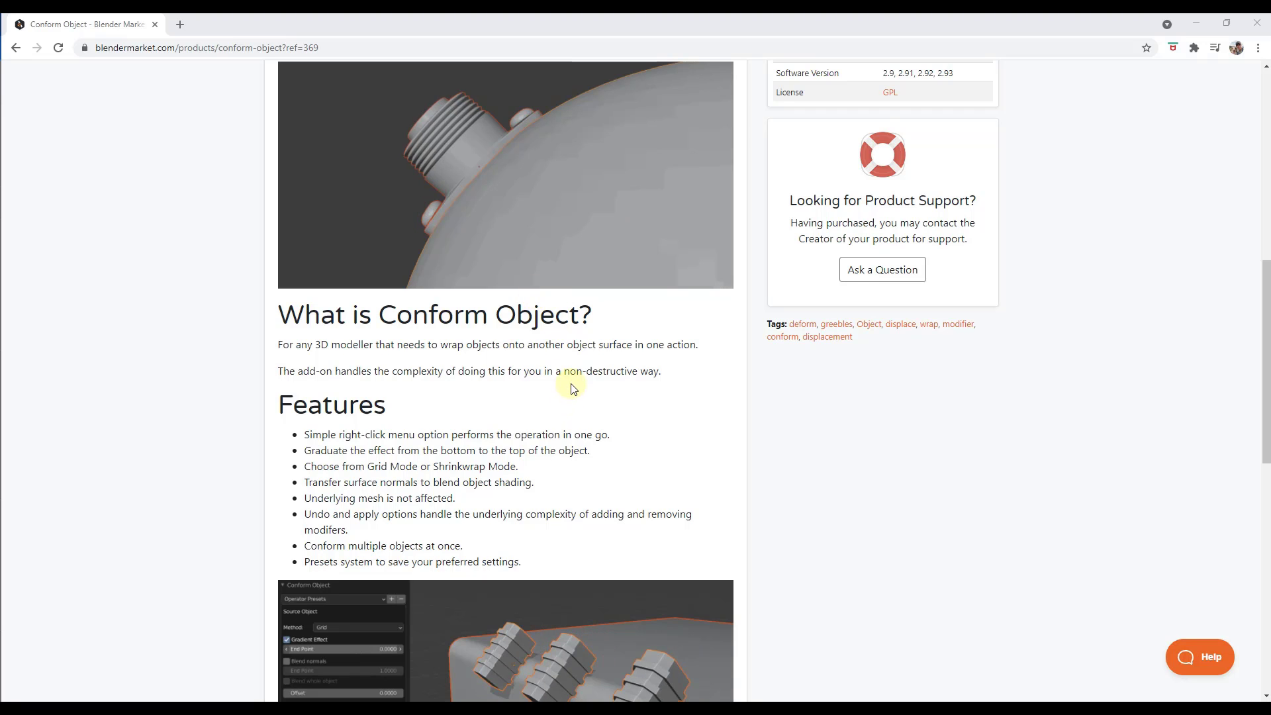
scroll(567, 382, down, 3)
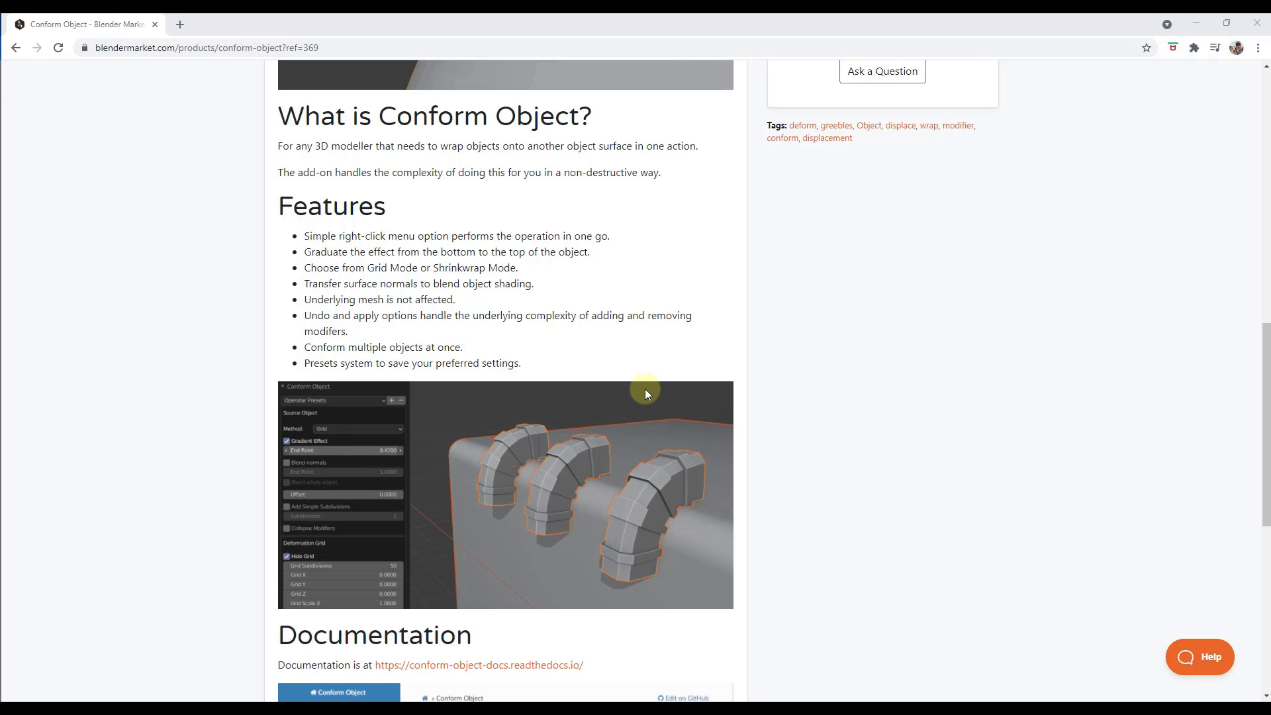
scroll(253, 343, down, 1)
scroll(253, 342, down, 3)
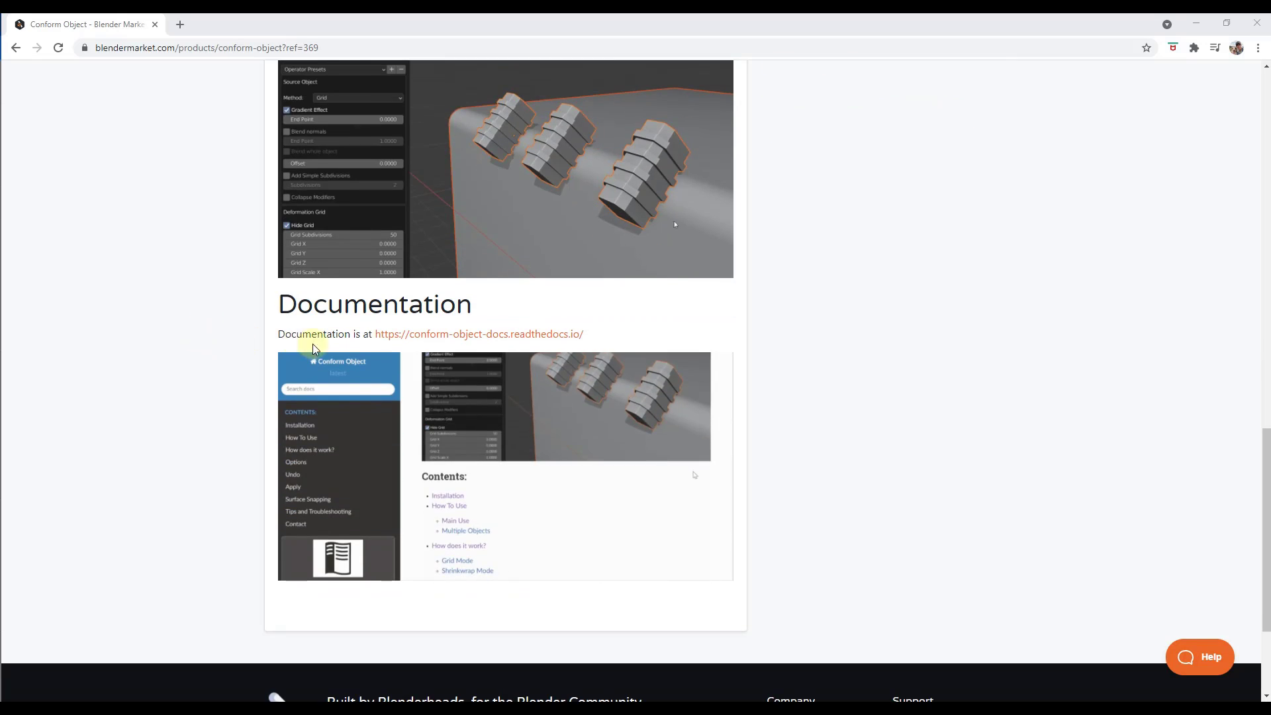
right_click(451, 341)
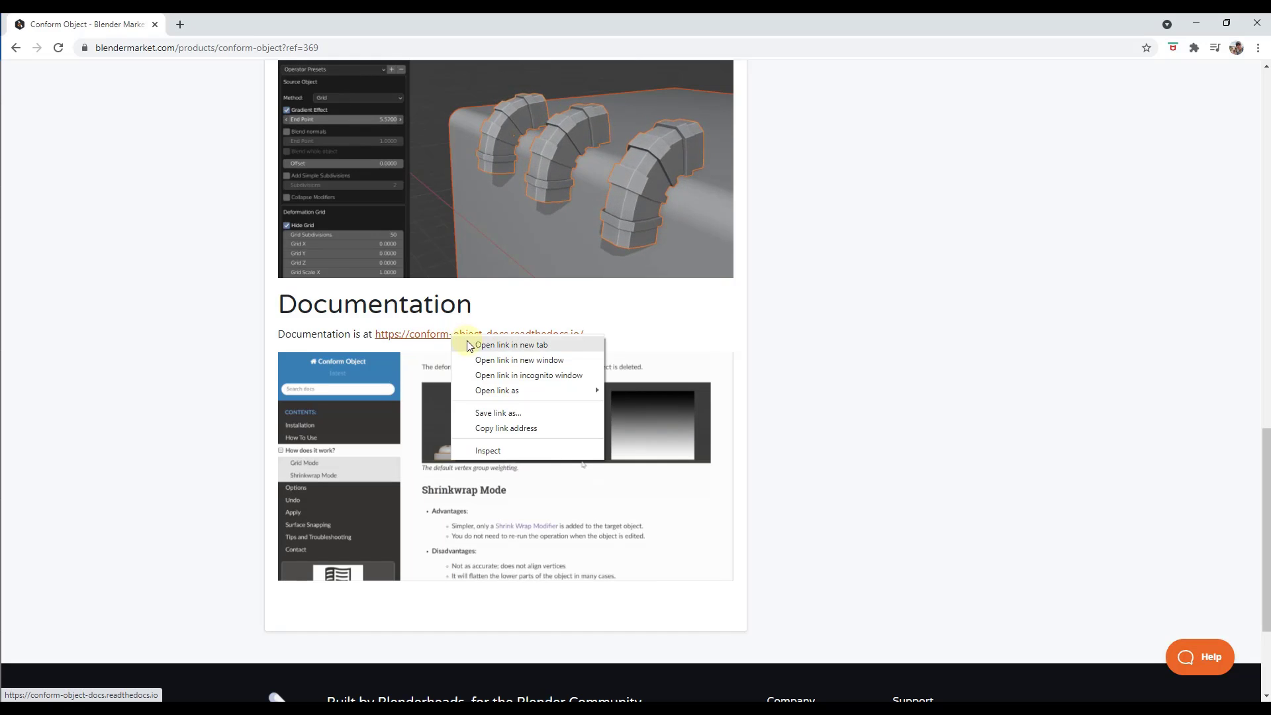
click(494, 345)
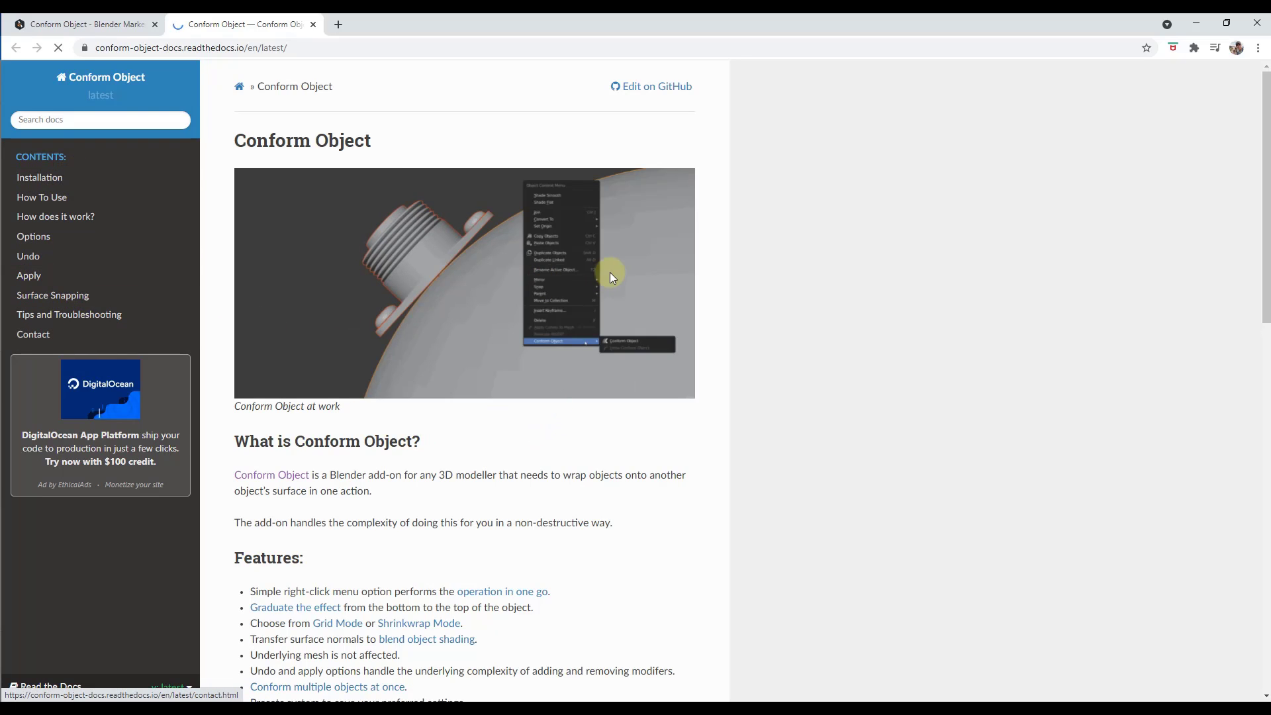
Switch to Blender, search the add-ons for "conf", and check the Conform Object add-on's details in the preferences
click(1197, 23)
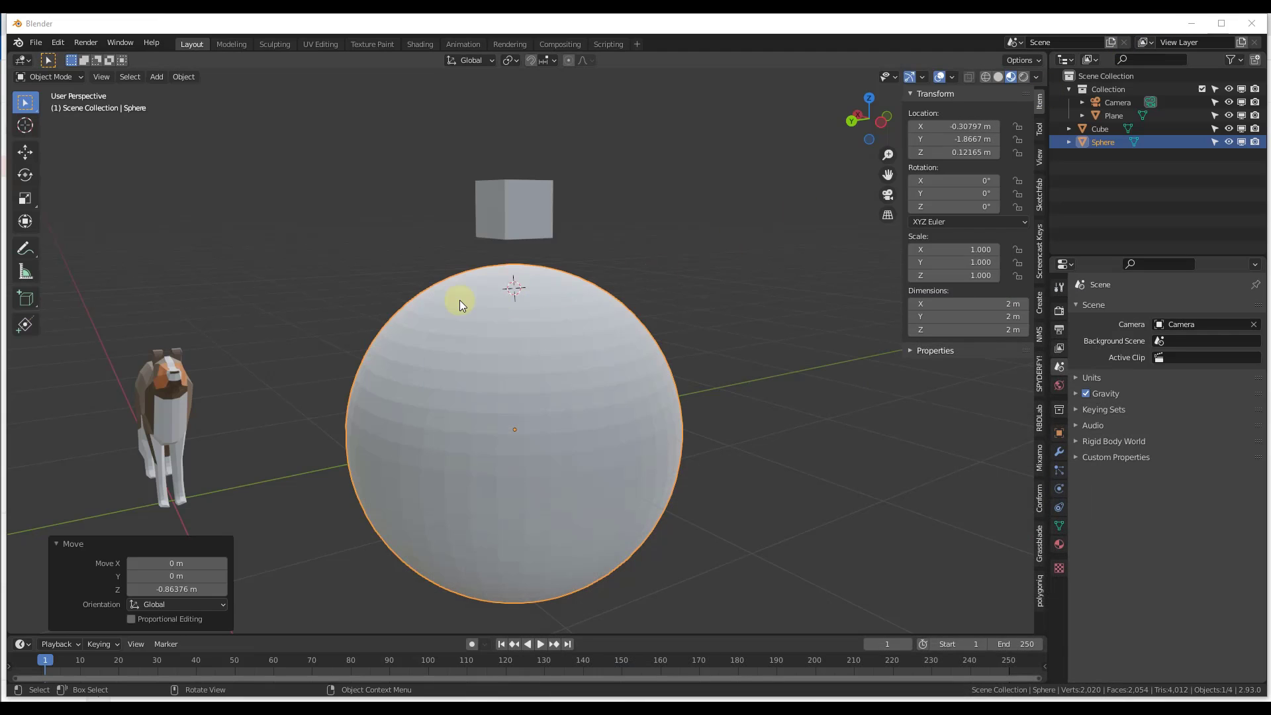
click(58, 43)
click(94, 232)
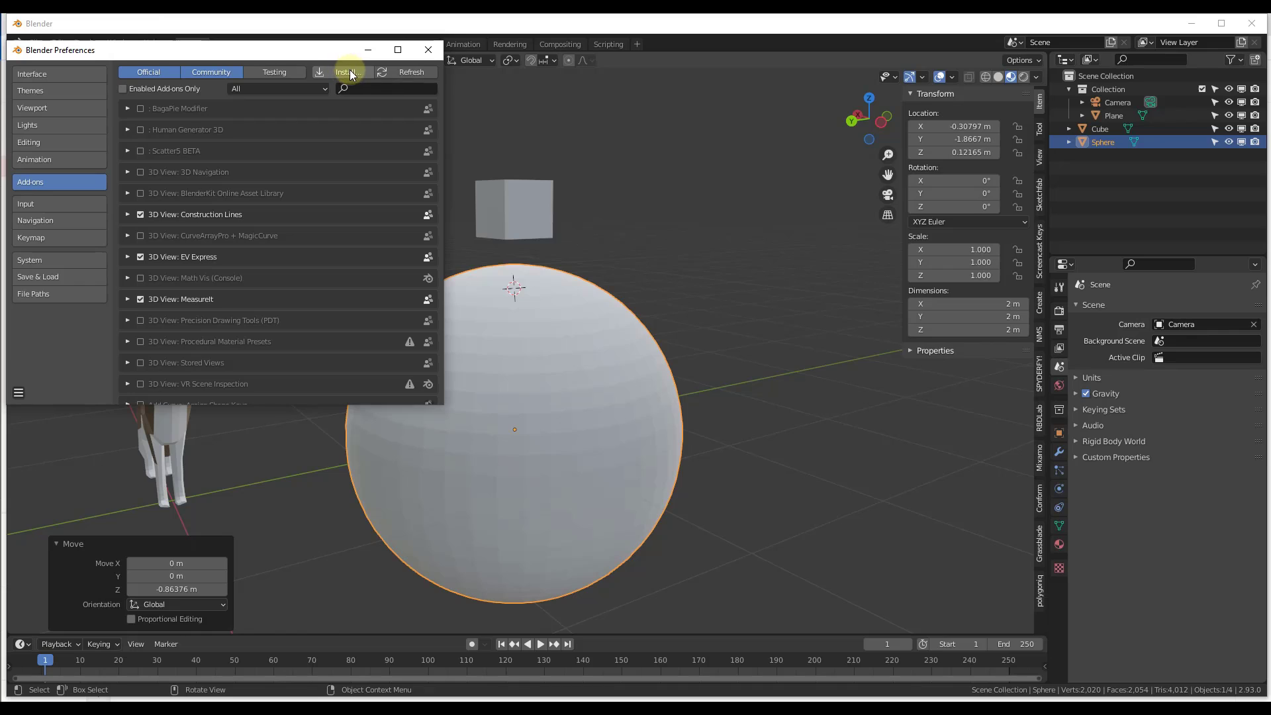
click(378, 88)
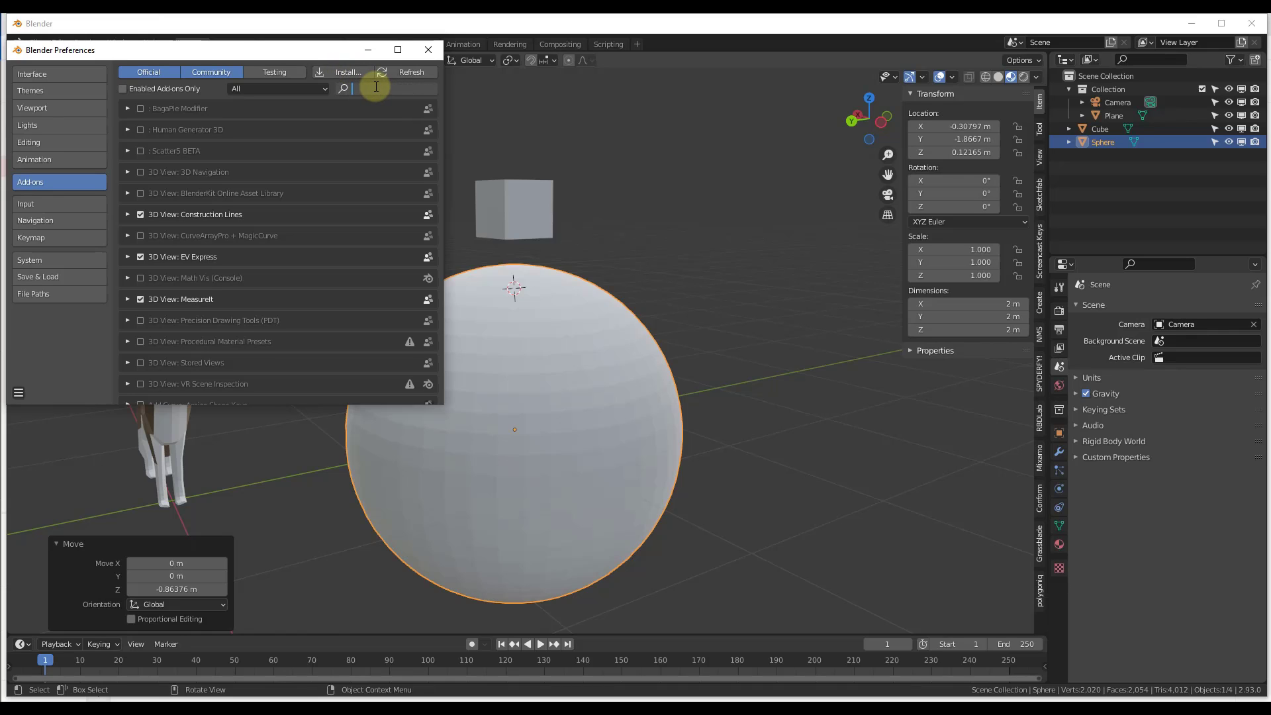
text(co)
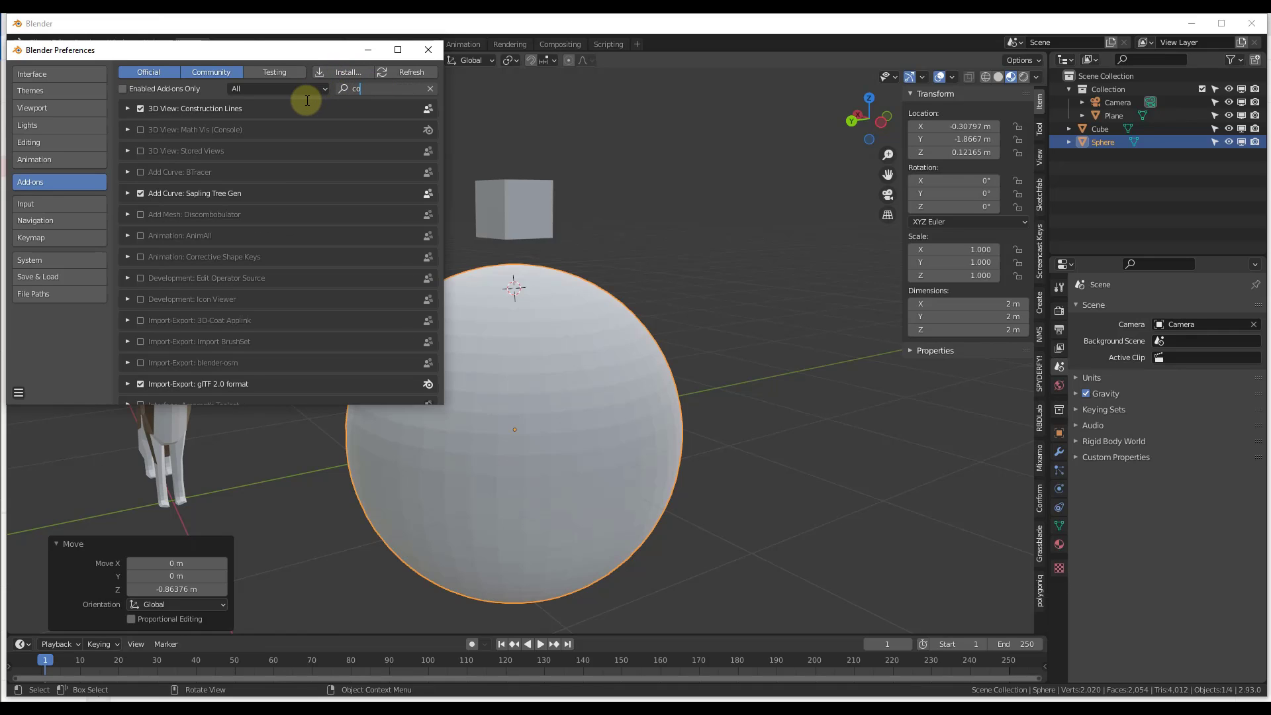
text(nf)
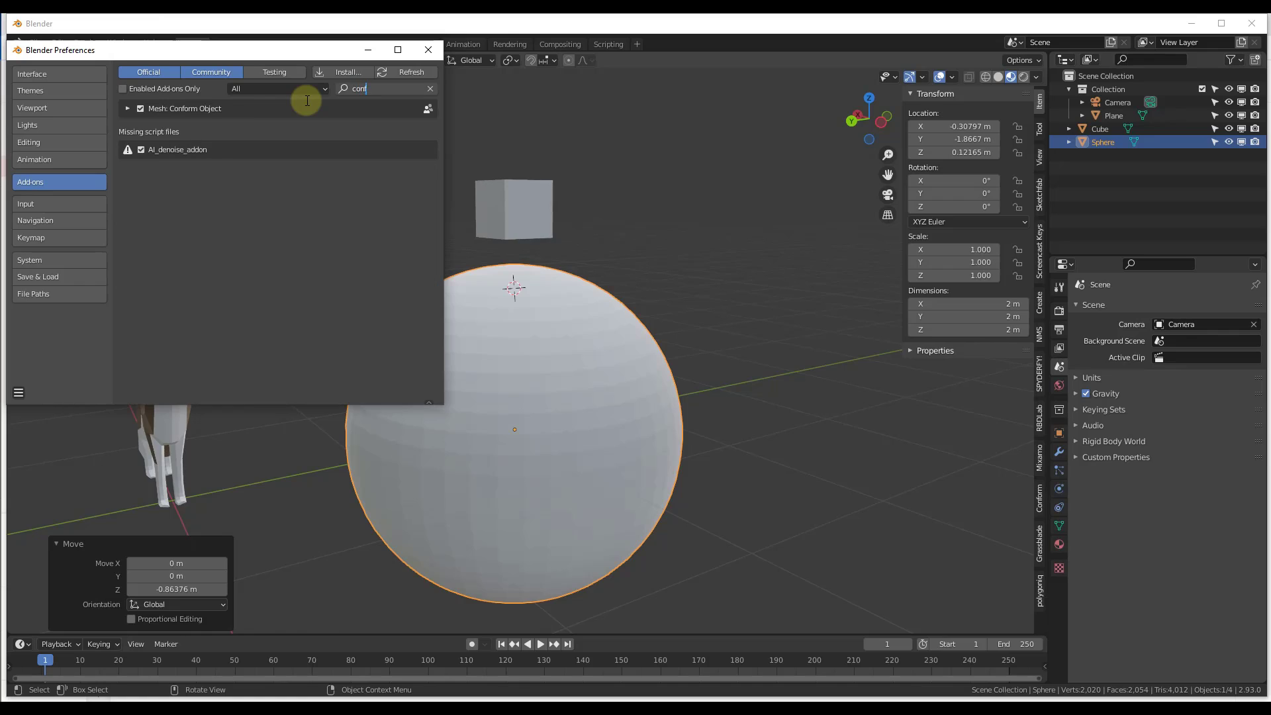
click(128, 110)
click(128, 108)
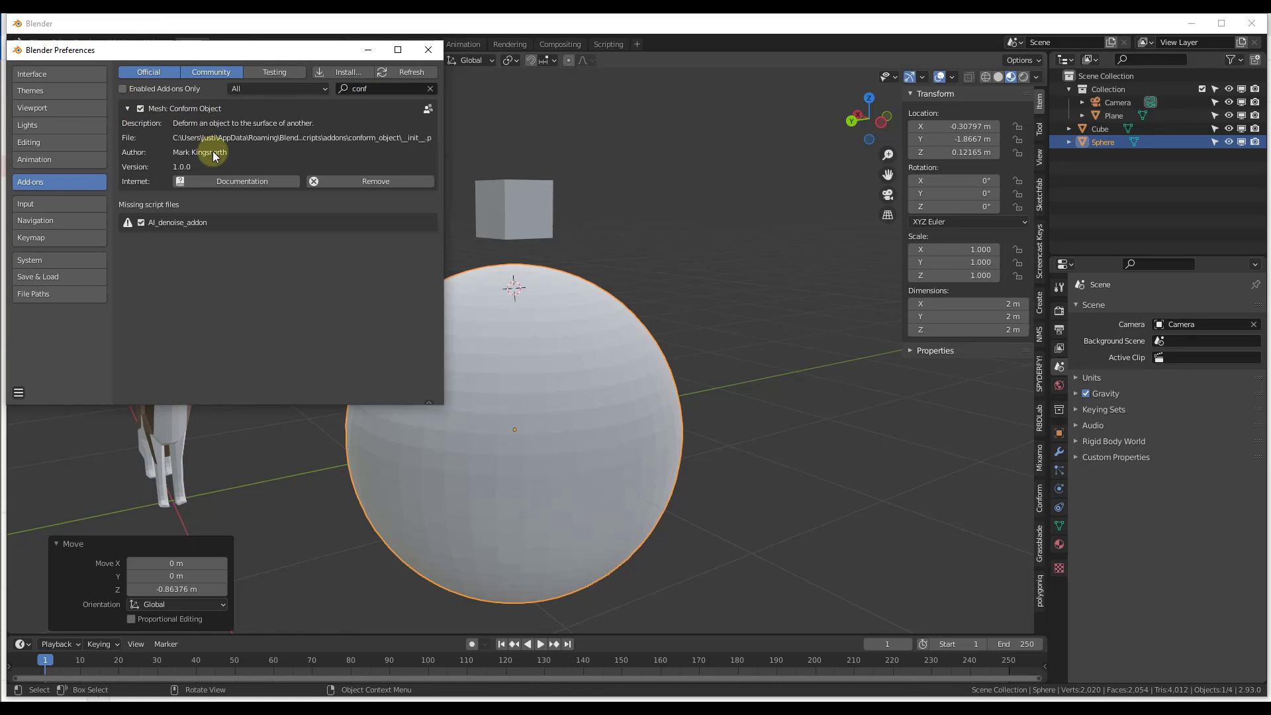
click(430, 51)
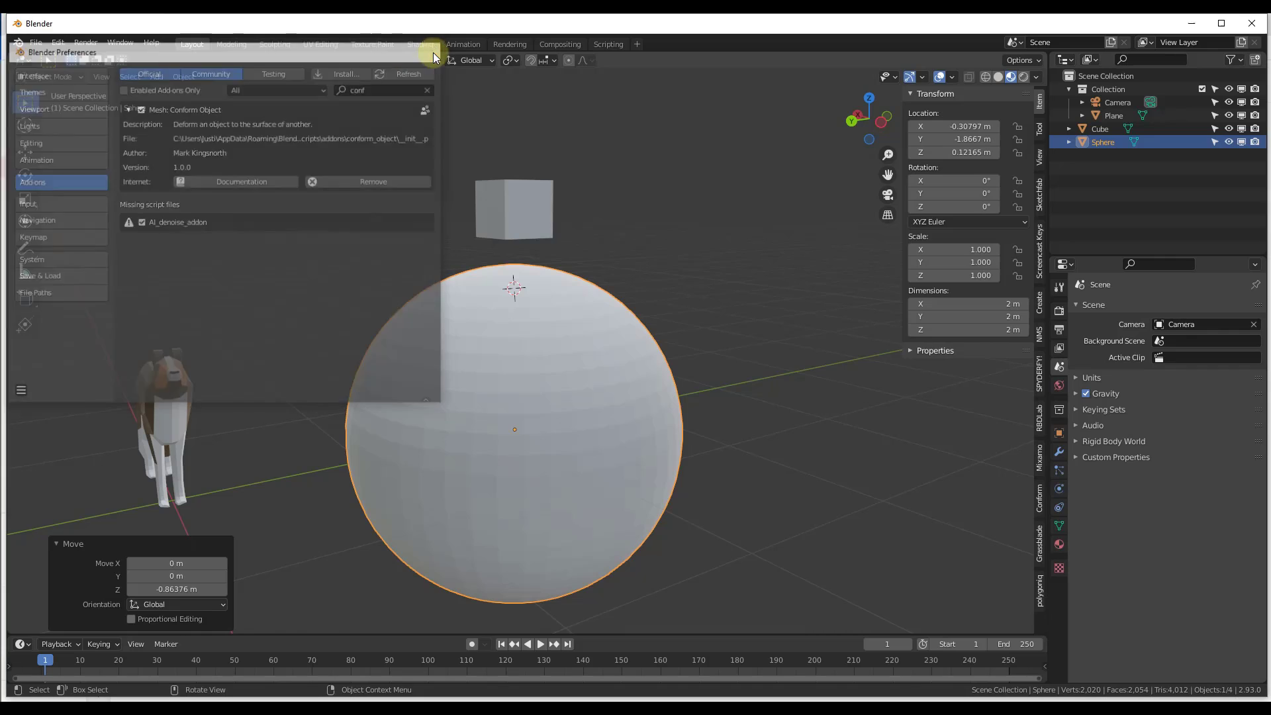
Conform the small cube onto the surface of the sphere beneath it with Conform Object
middle_drag(563, 291, 569, 313)
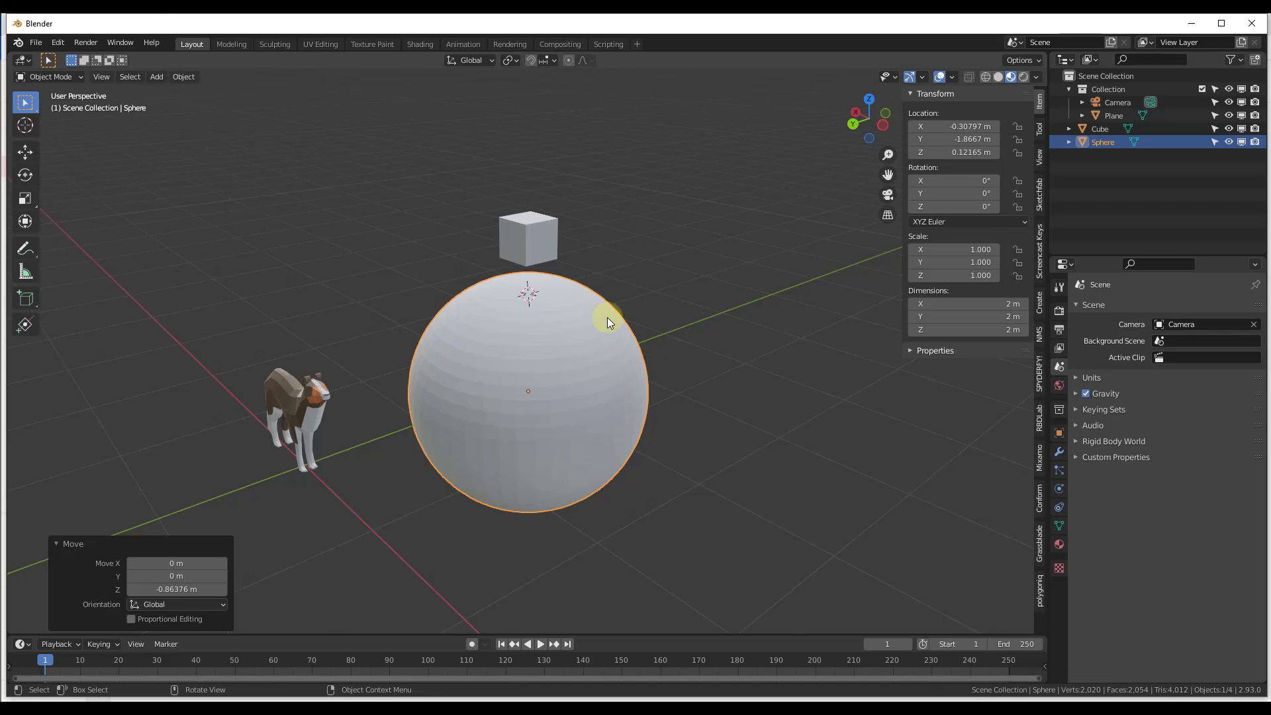
middle_drag(607, 317, 599, 307)
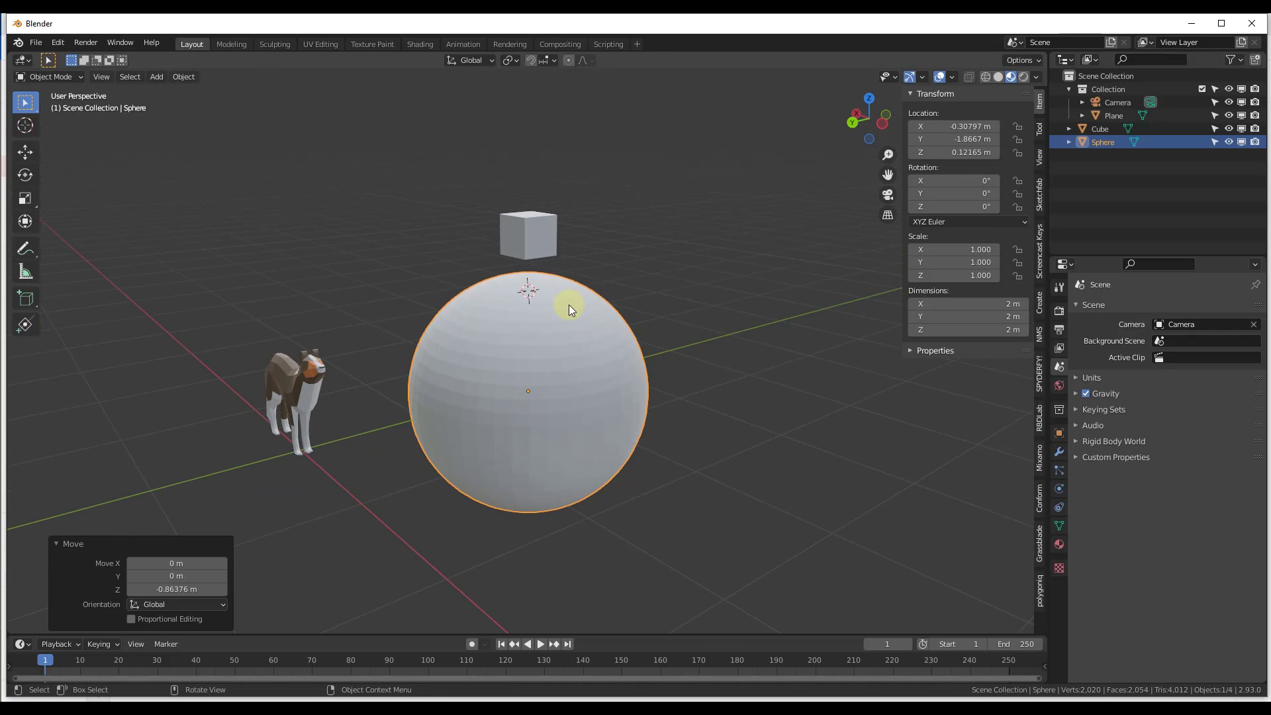
click(536, 234)
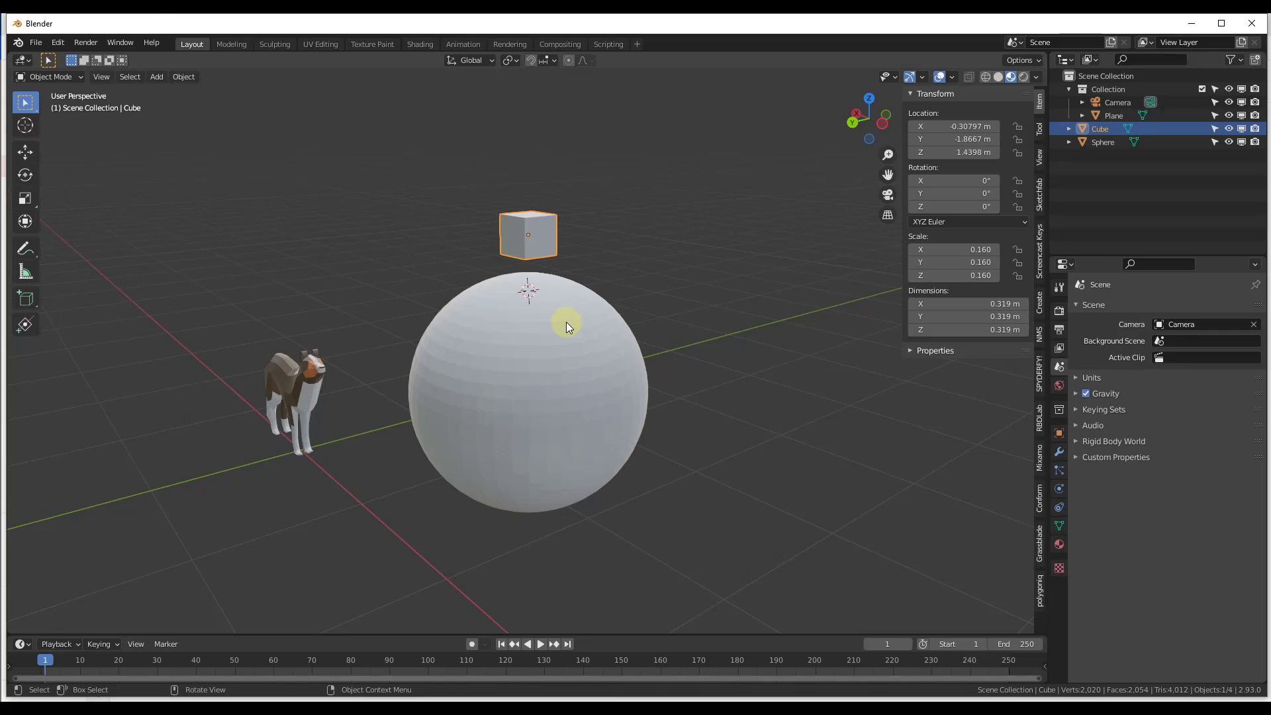
scroll(563, 320, up, 3)
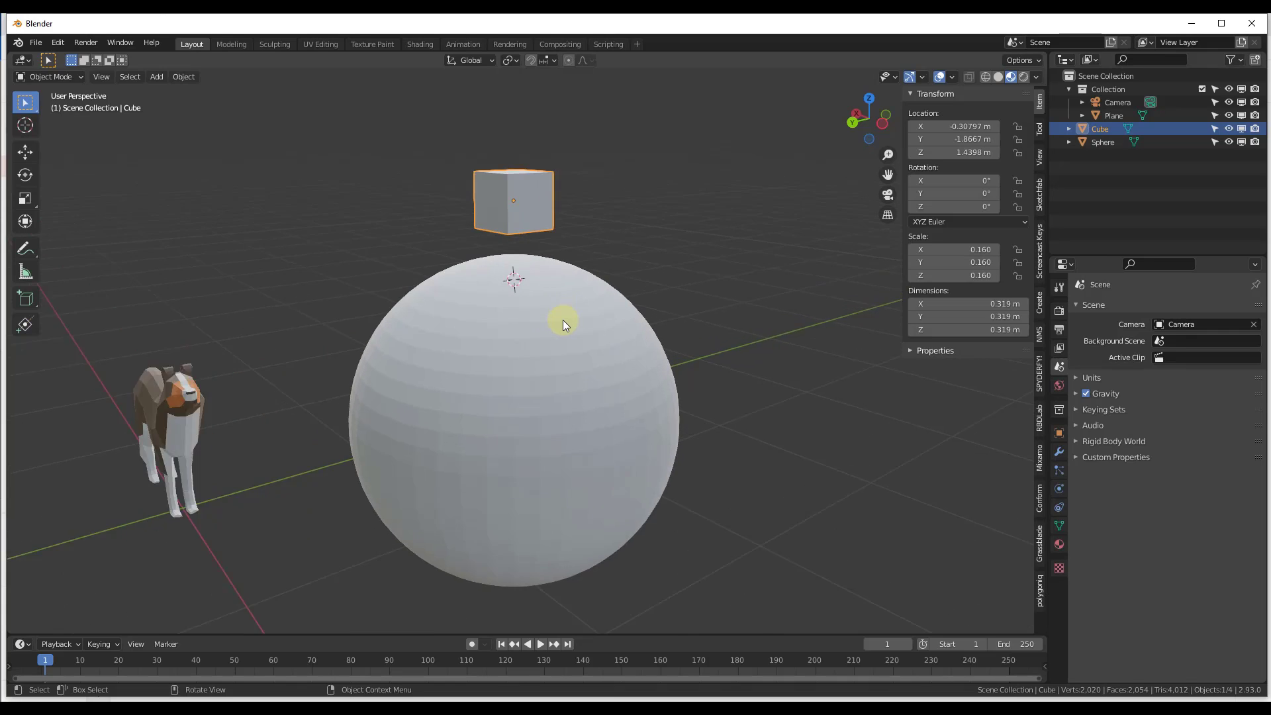
scroll(548, 318, down, 1)
shift+click(557, 368)
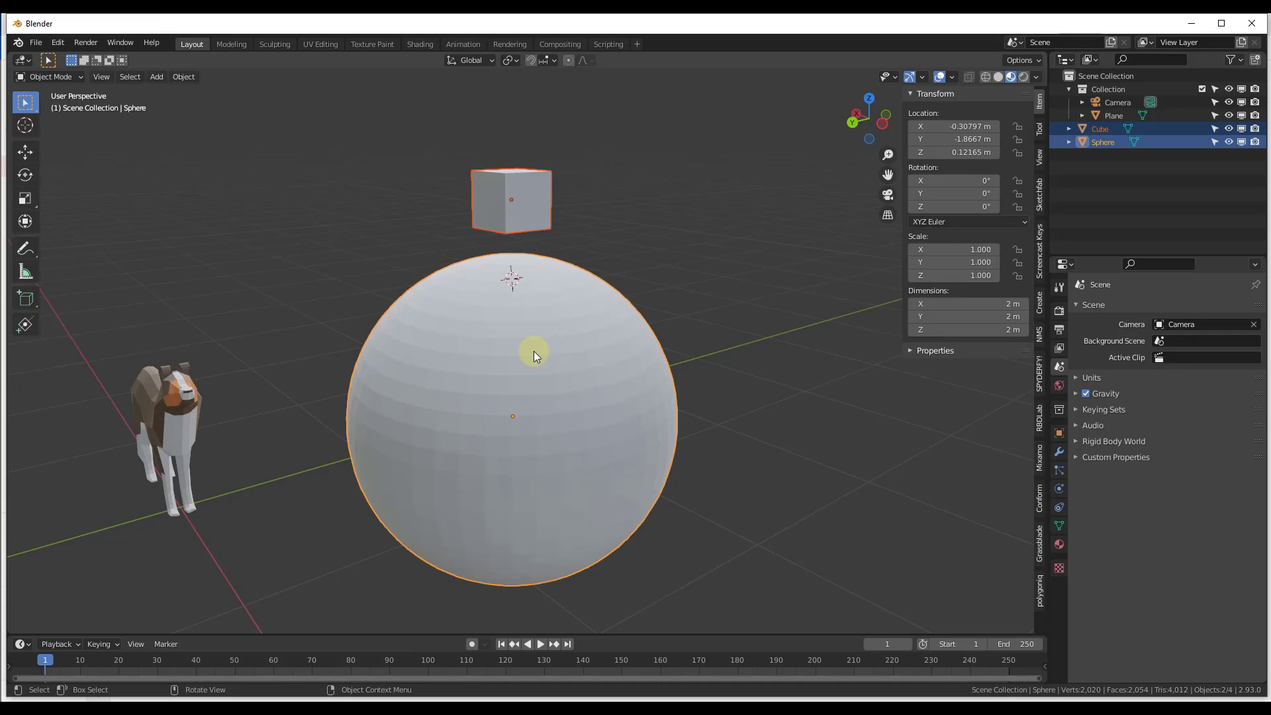
right_click(533, 350)
mouse_move(533, 351)
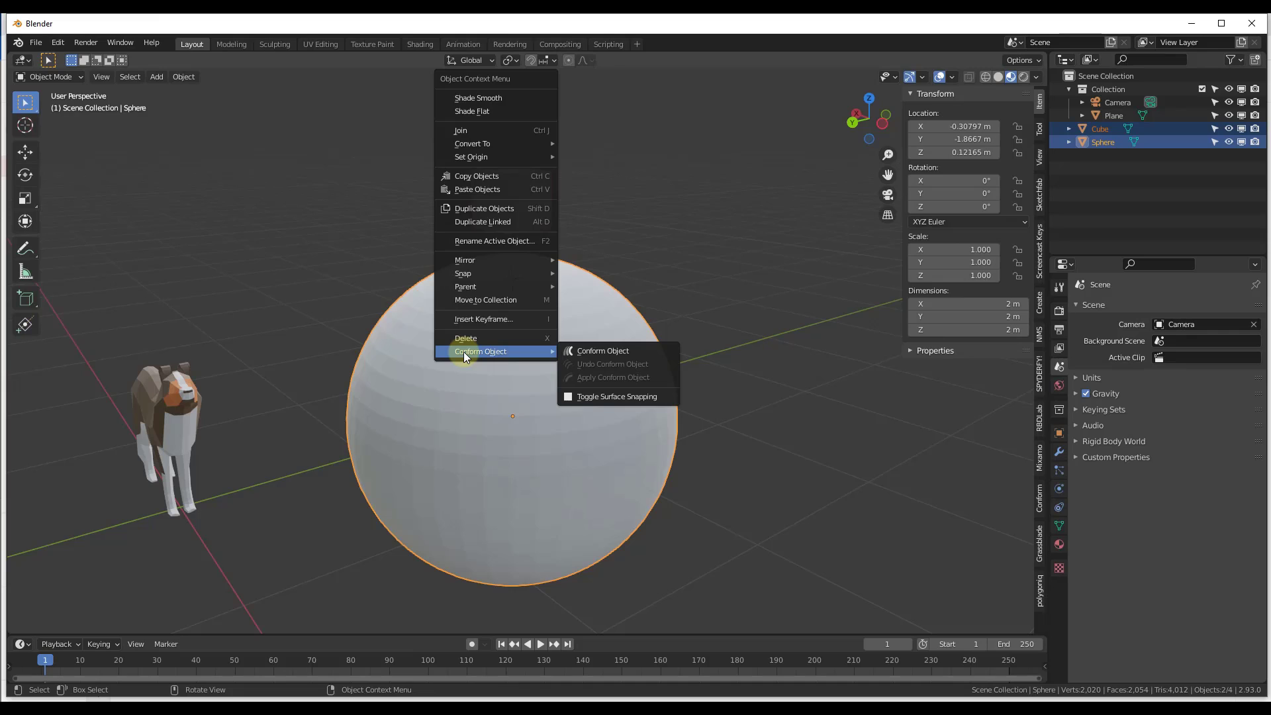
click(607, 352)
Examine where the cube's base meets the sphere and read the Grid Mode explanation in the browser documentation
scroll(523, 211, up, 3)
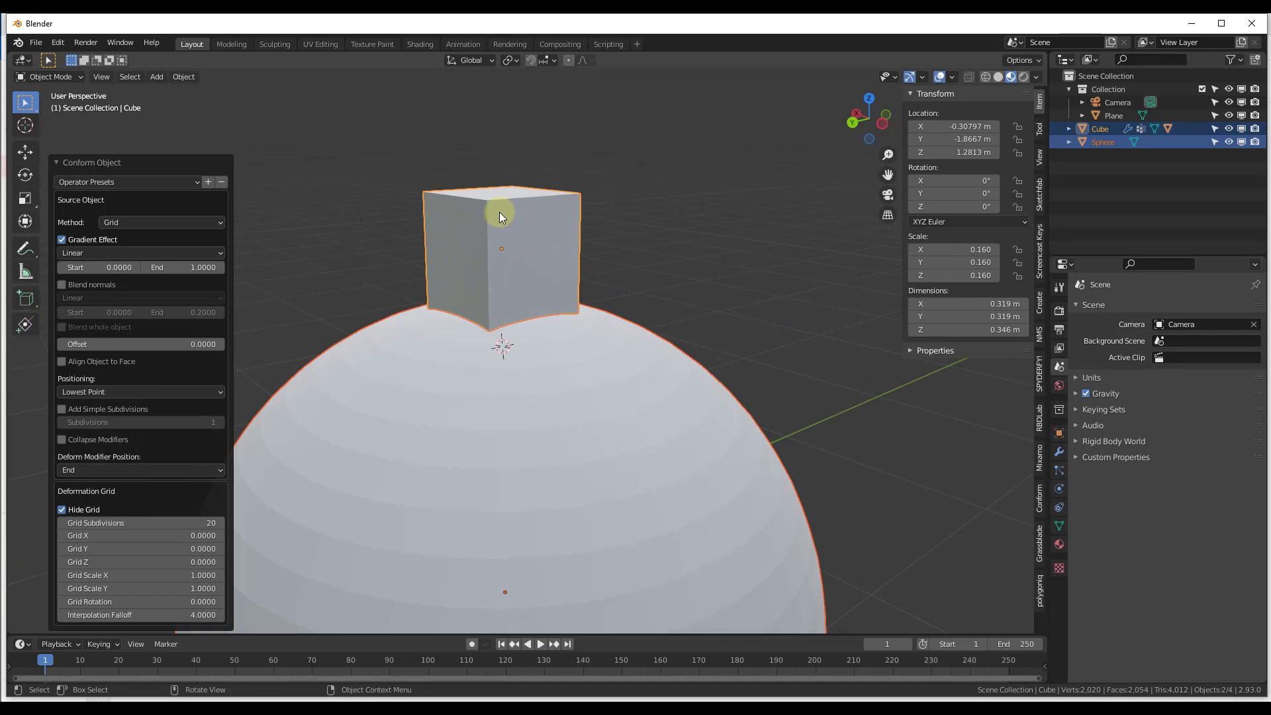
mouse_move(481, 250)
middle_down()
mouse_move(568, 258)
mouse_move(683, 242)
mouse_move(491, 268)
middle_up()
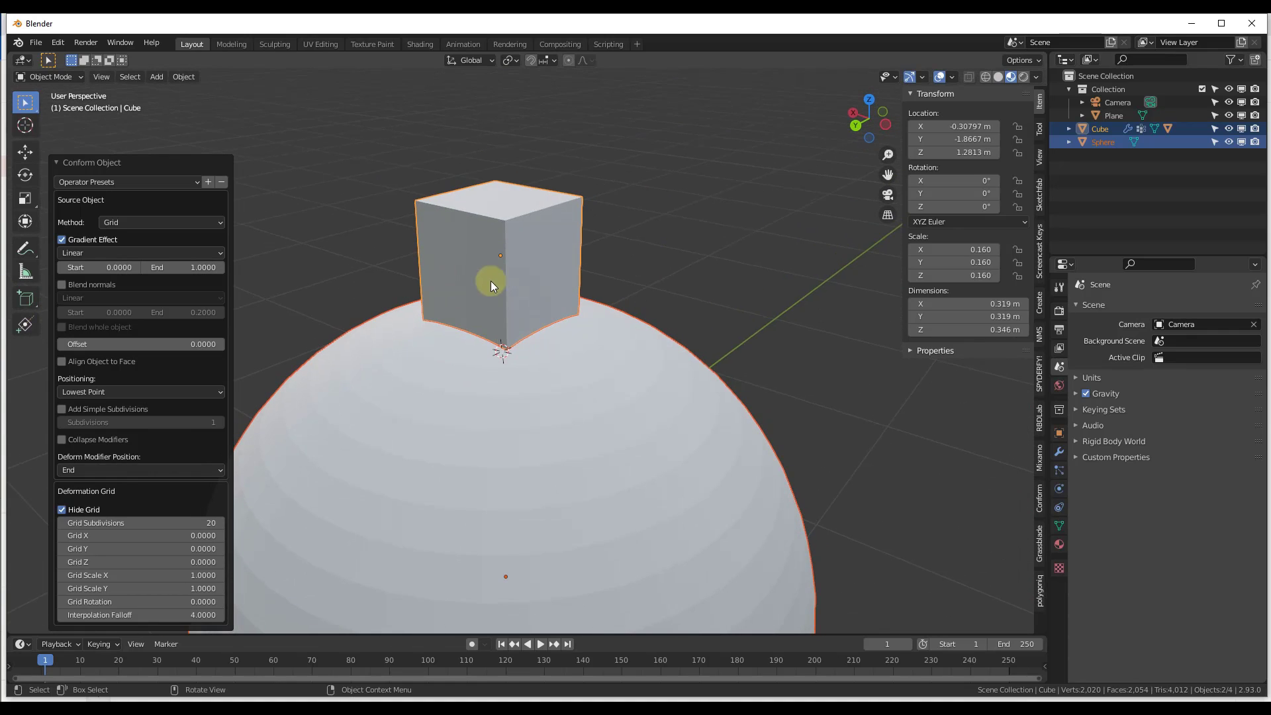
middle_drag(504, 316, 521, 258)
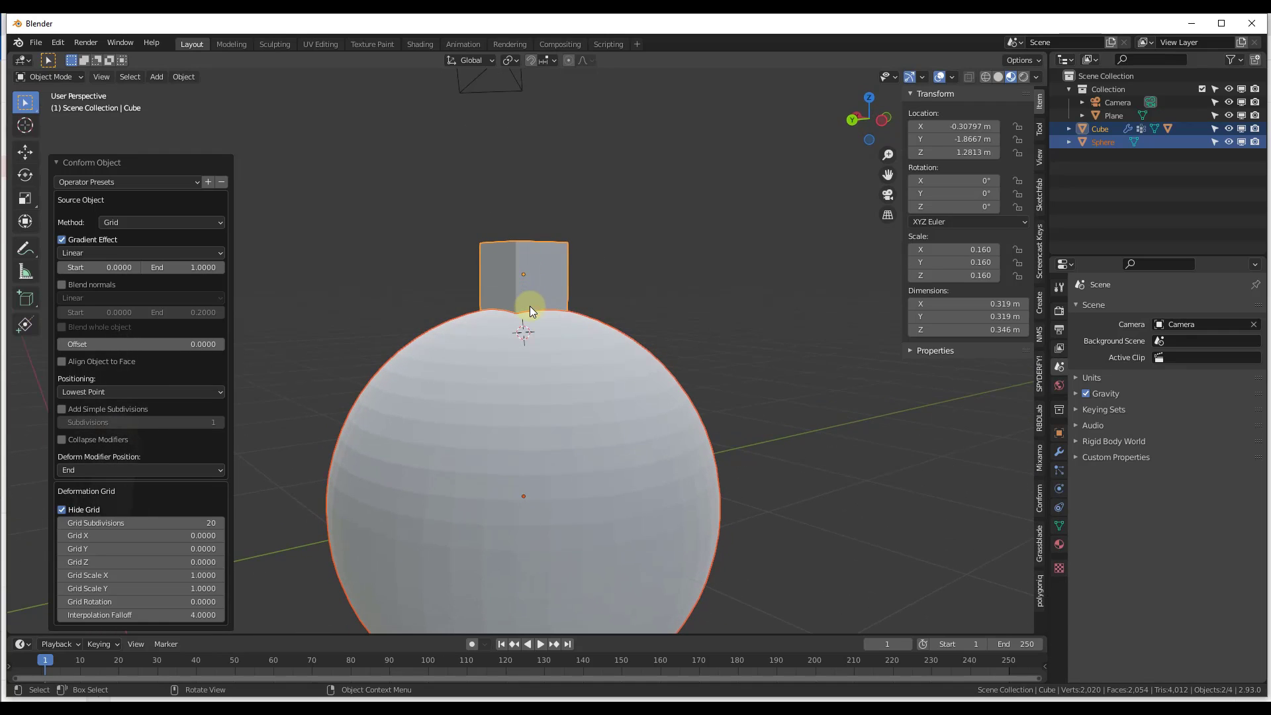
middle_drag(528, 321, 541, 343)
scroll(521, 308, up, 4)
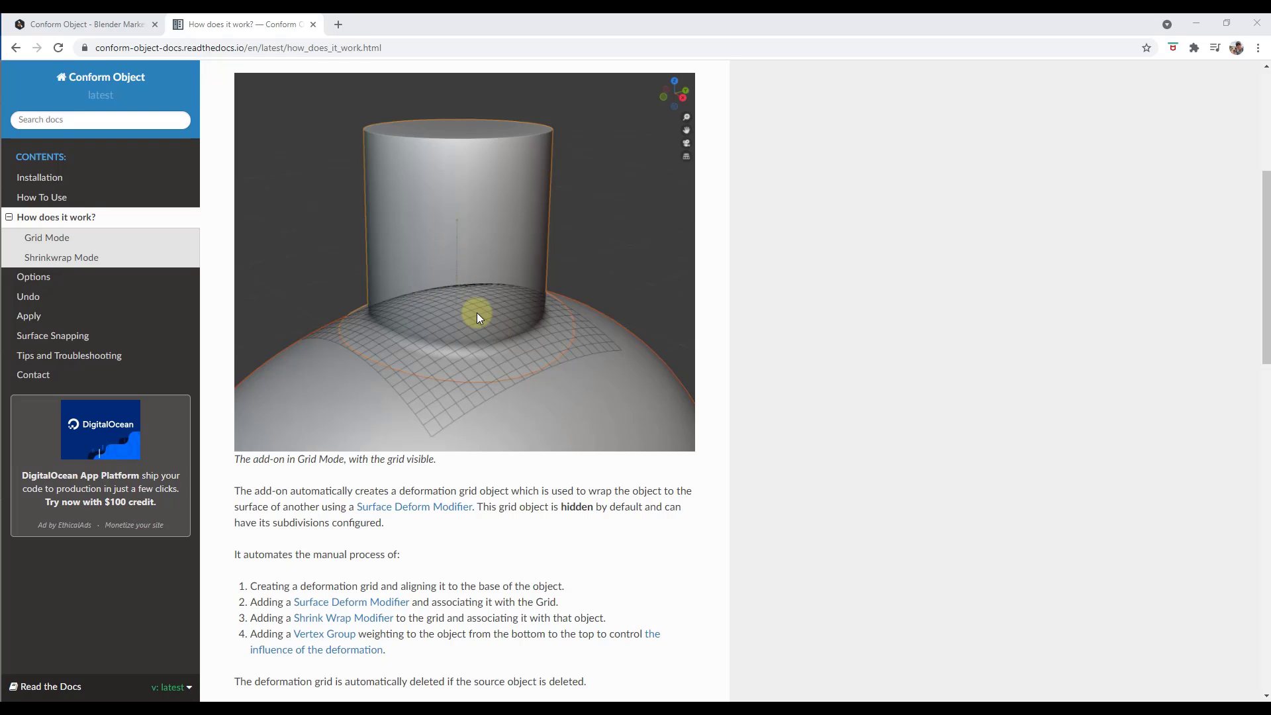
scroll(485, 316, down, 4)
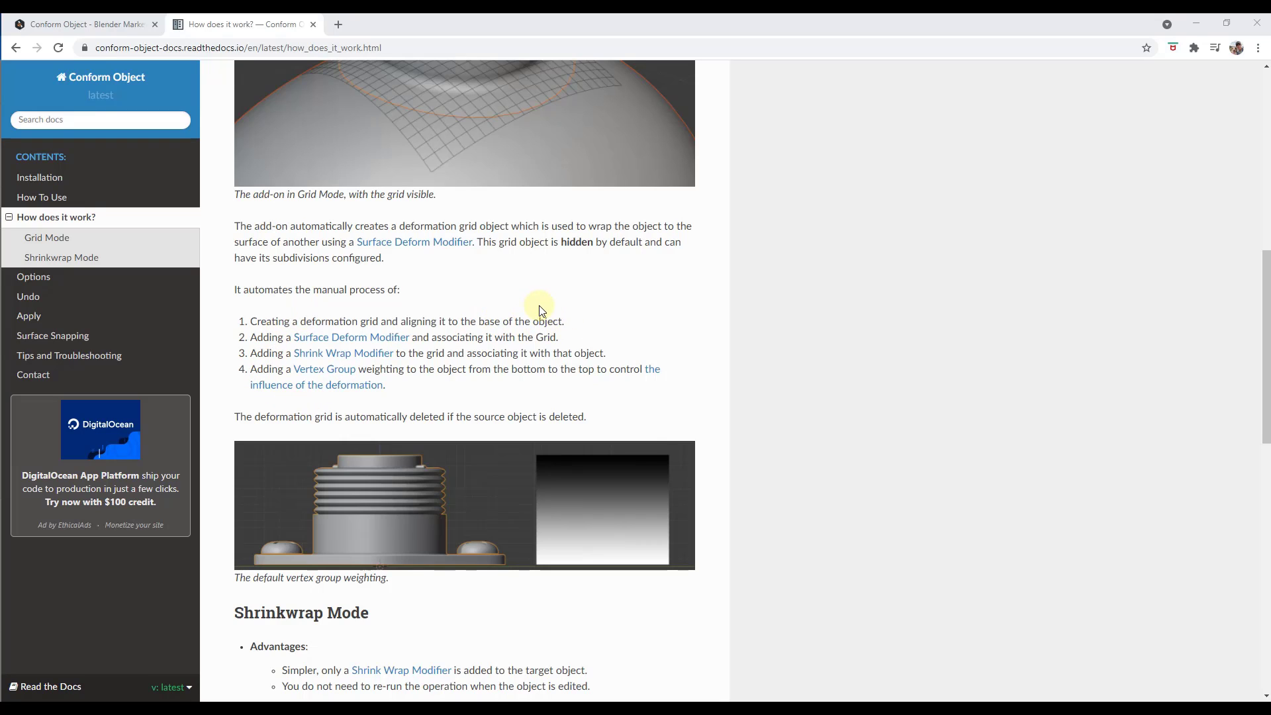
Switch back to Blender and toggle Gradient Effect off and on to compare the cube's deformation
click(1199, 24)
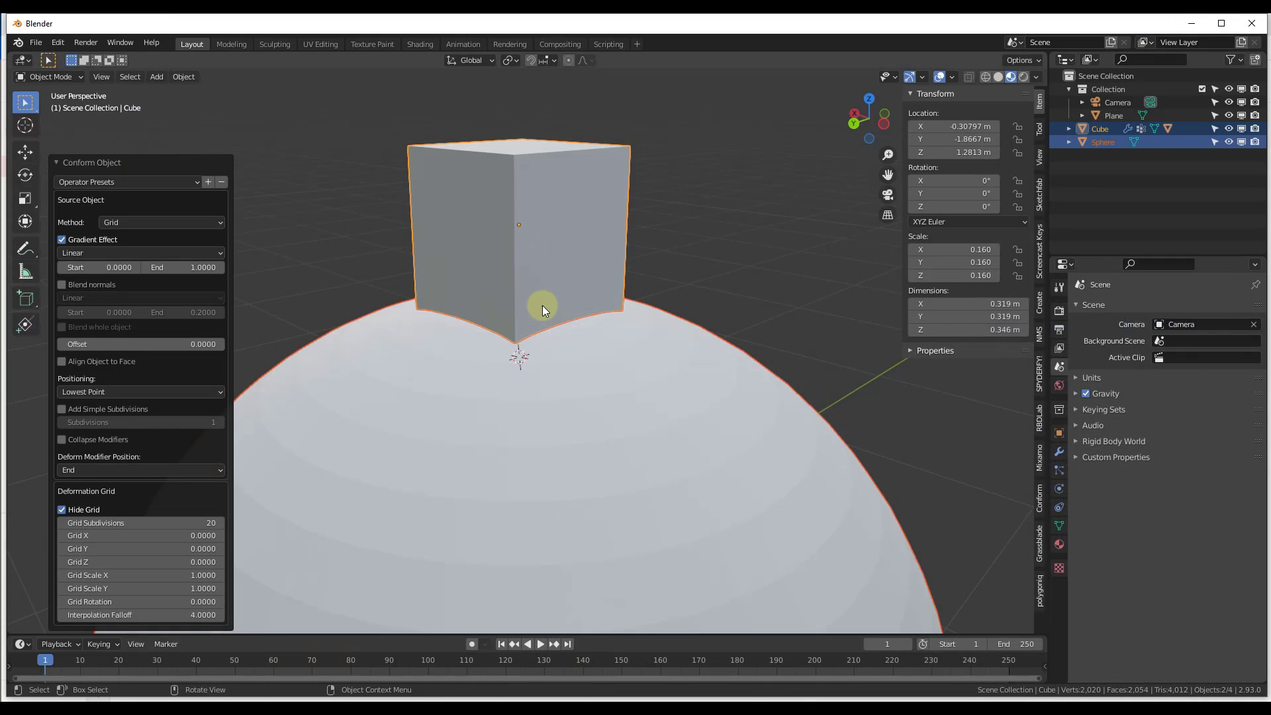
middle_drag(512, 305, 517, 351)
scroll(589, 191, down, 3)
scroll(583, 198, up, 2)
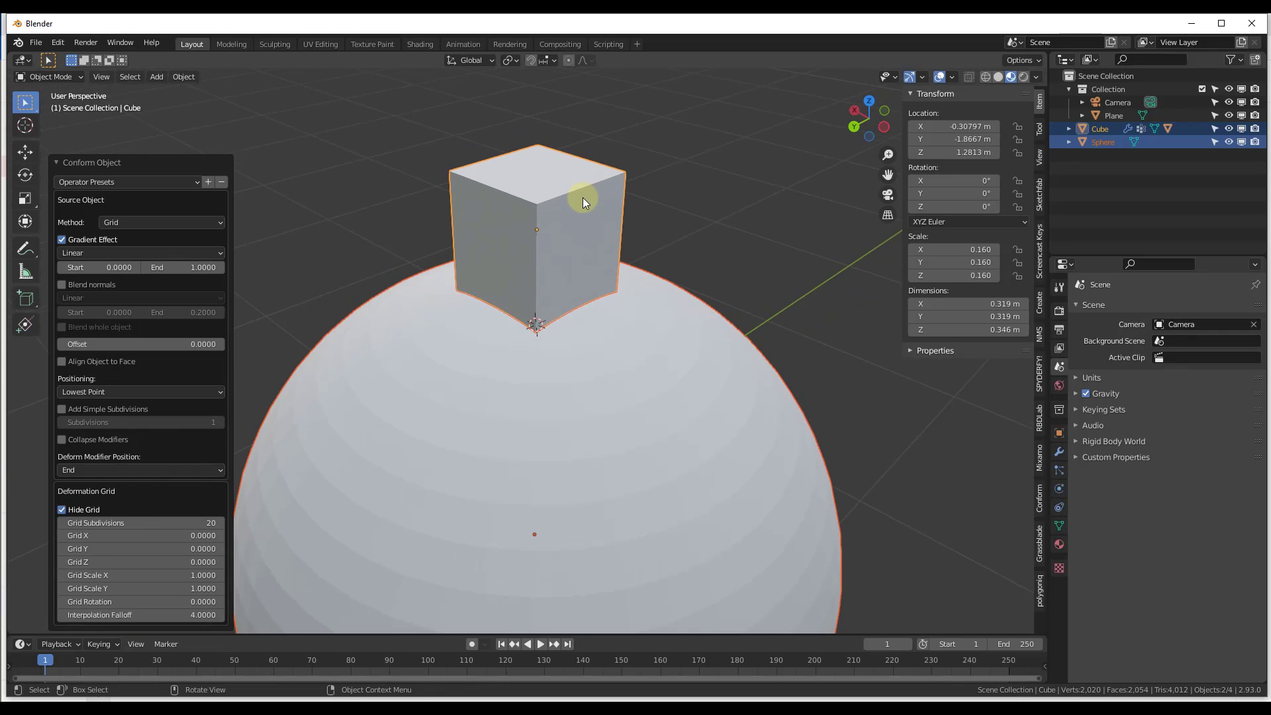
scroll(575, 209, up, 1)
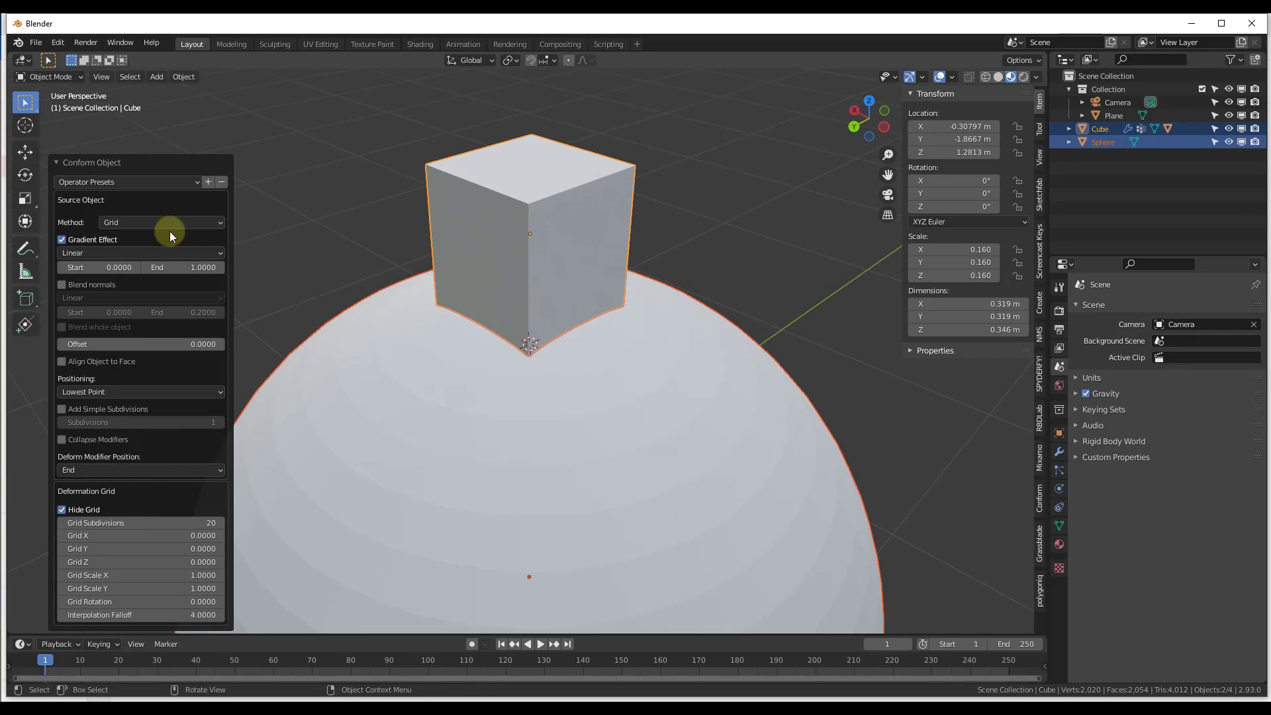
click(82, 241)
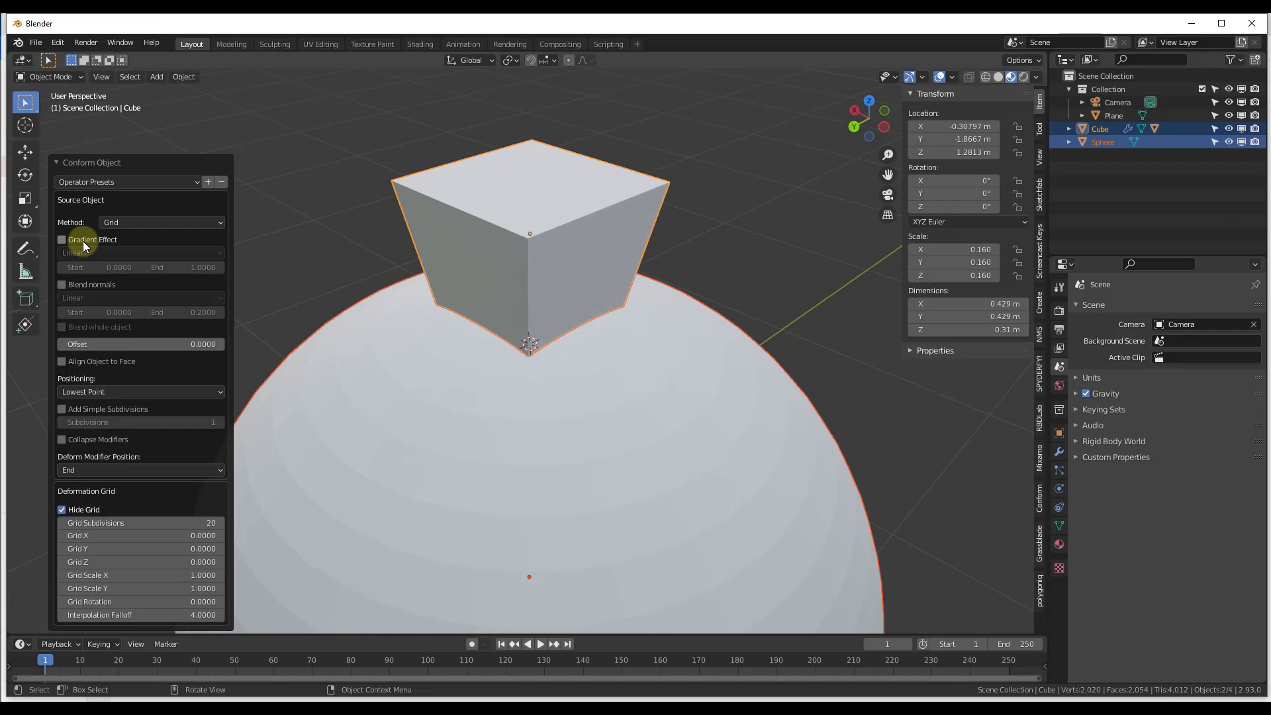
click(83, 241)
click(82, 242)
click(83, 241)
click(83, 241)
click(96, 240)
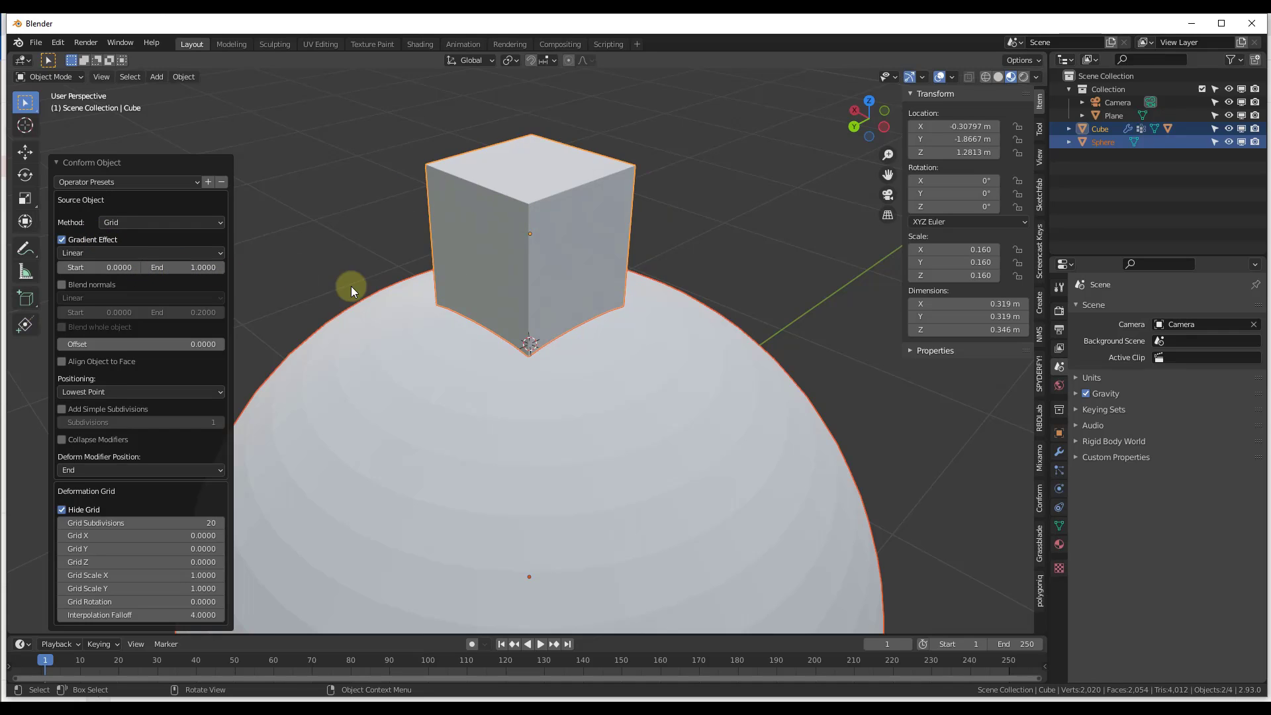
Adjust the End value of the cube's gradient effect while viewing it side-on
middle_drag(351, 286, 411, 252)
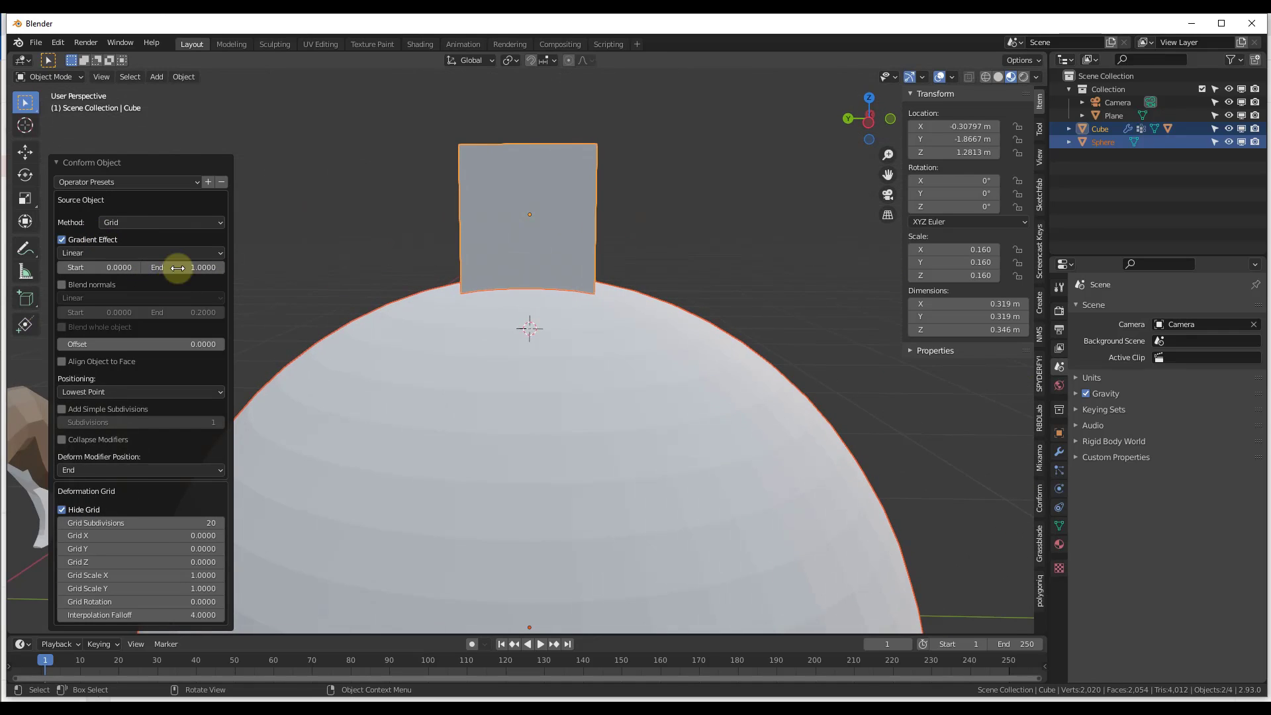
mouse_move(178, 266)
mouse_down()
mouse_move(205, 264)
mouse_move(123, 279)
mouse_move(348, 275)
mouse_move(199, 268)
mouse_up()
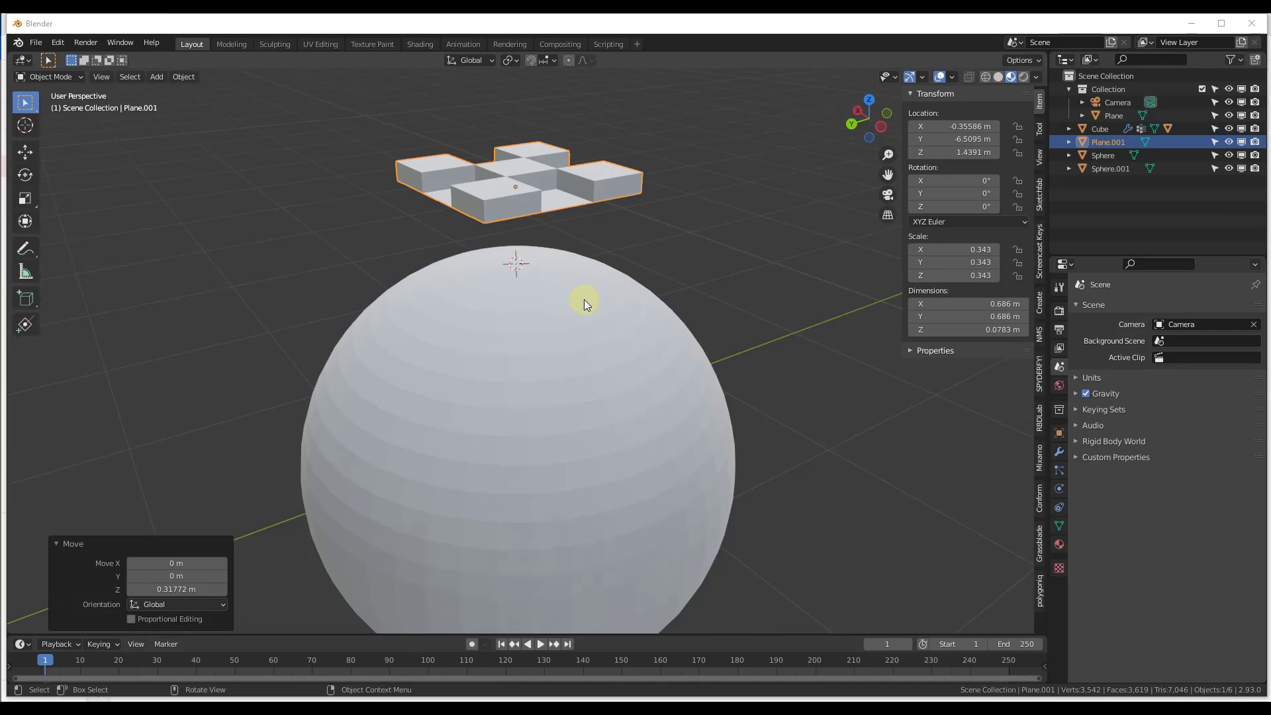
Conform the raised-block plane onto the sphere beneath it with Conform Object
middle_drag(587, 241, 604, 283)
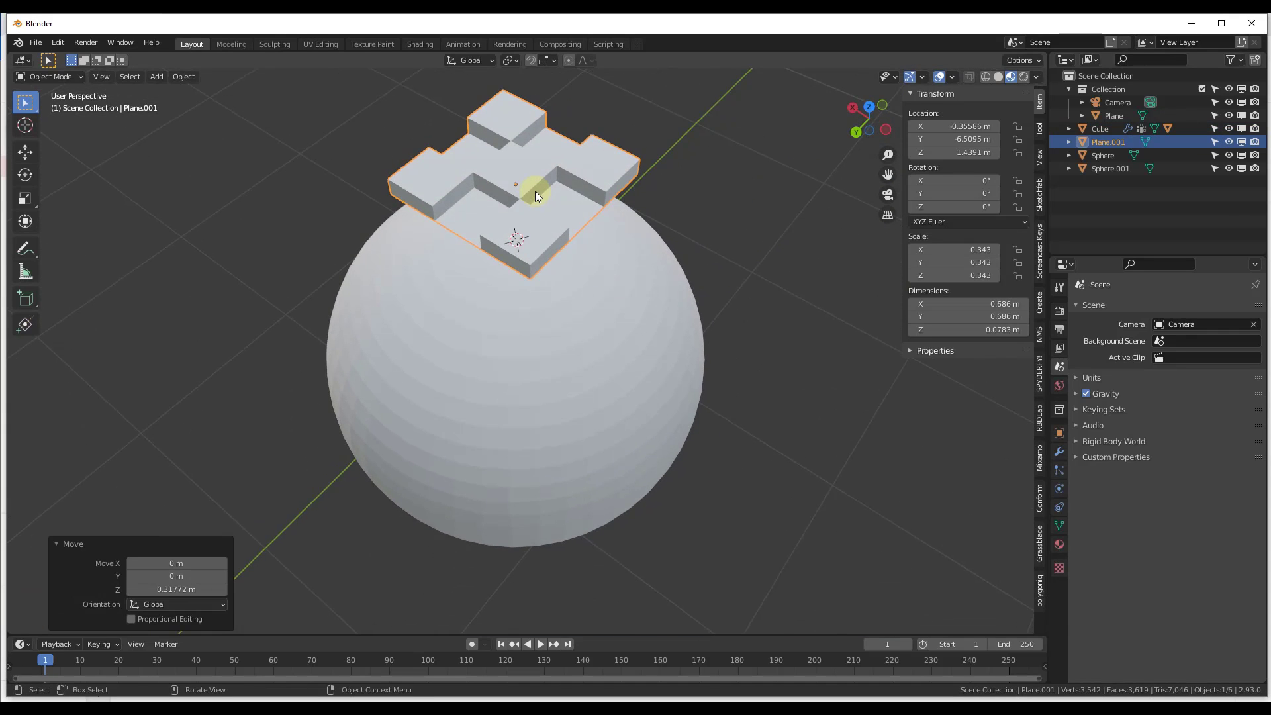
mouse_move(586, 331)
middle_down()
mouse_move(589, 342)
mouse_move(592, 324)
middle_up()
scroll(592, 320, down, 3)
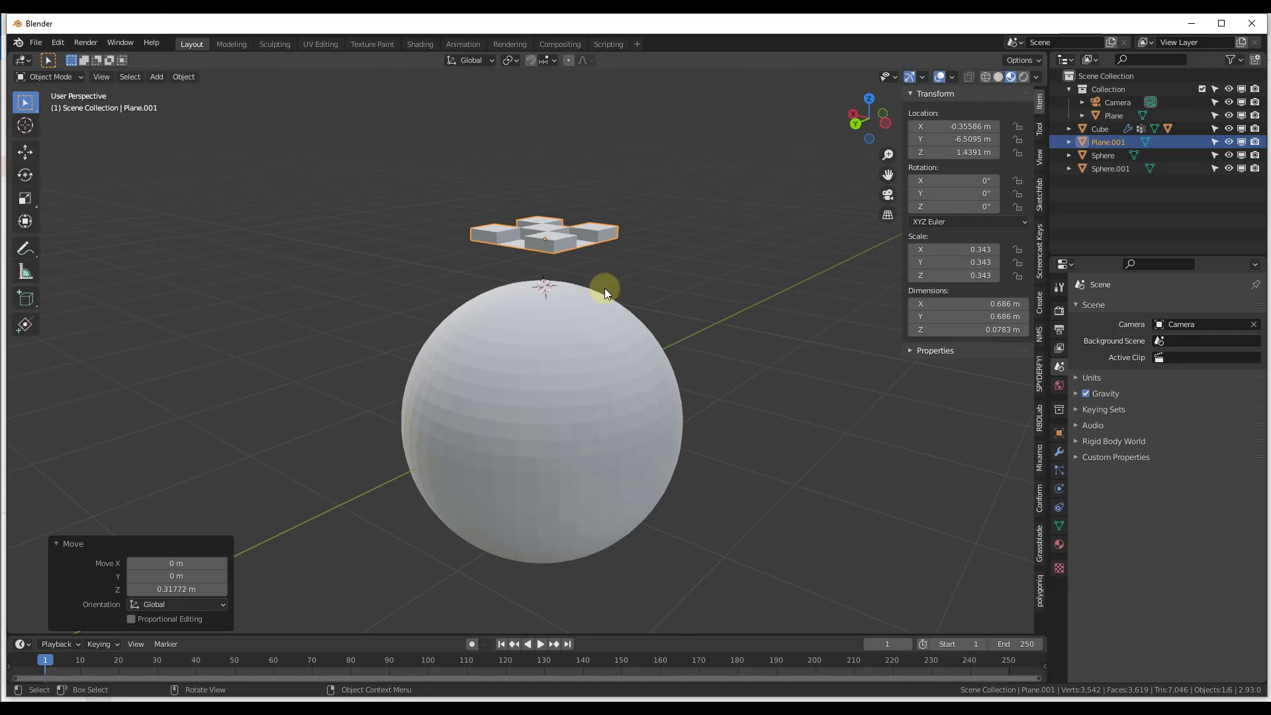
shift+click(583, 373)
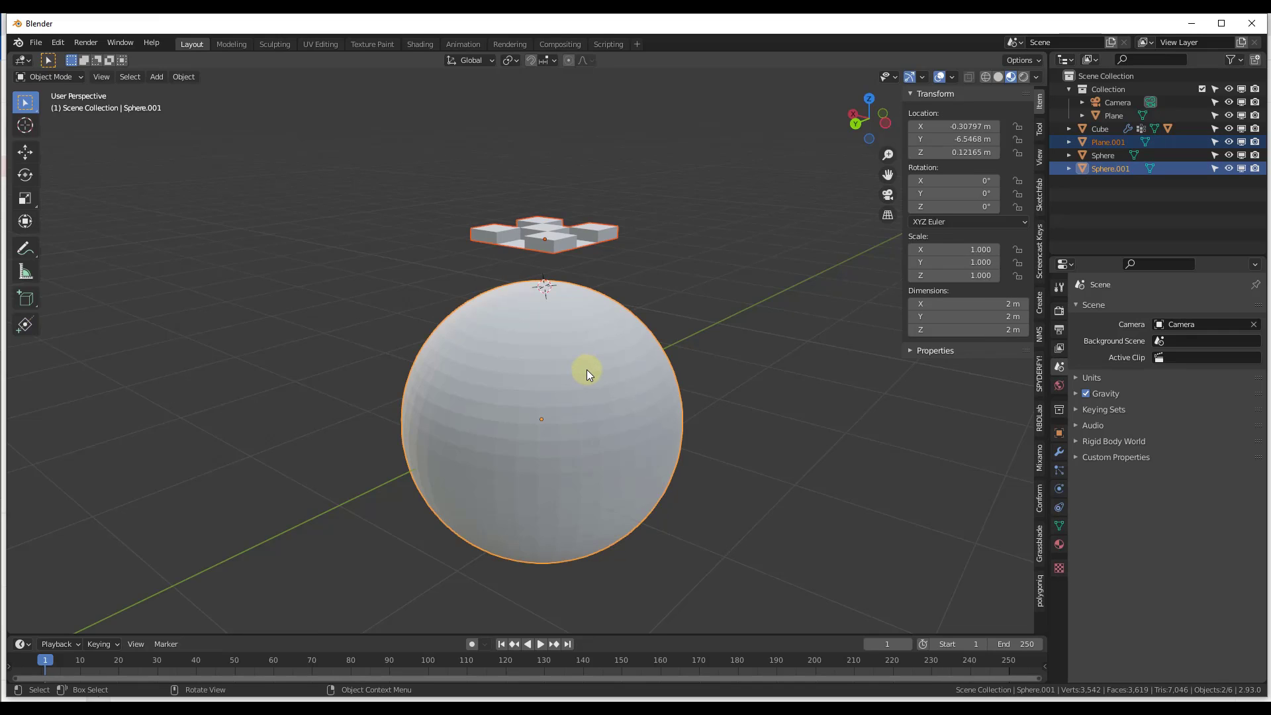
right_click(585, 369)
mouse_move(571, 370)
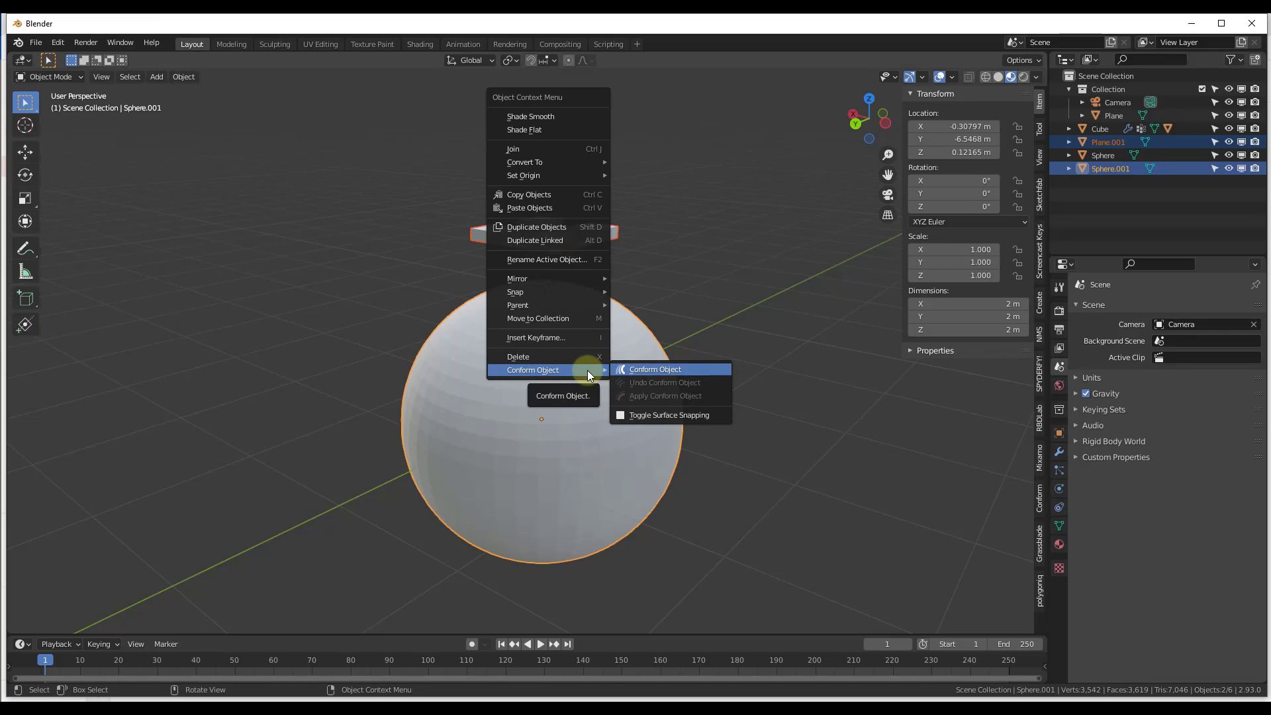
click(644, 369)
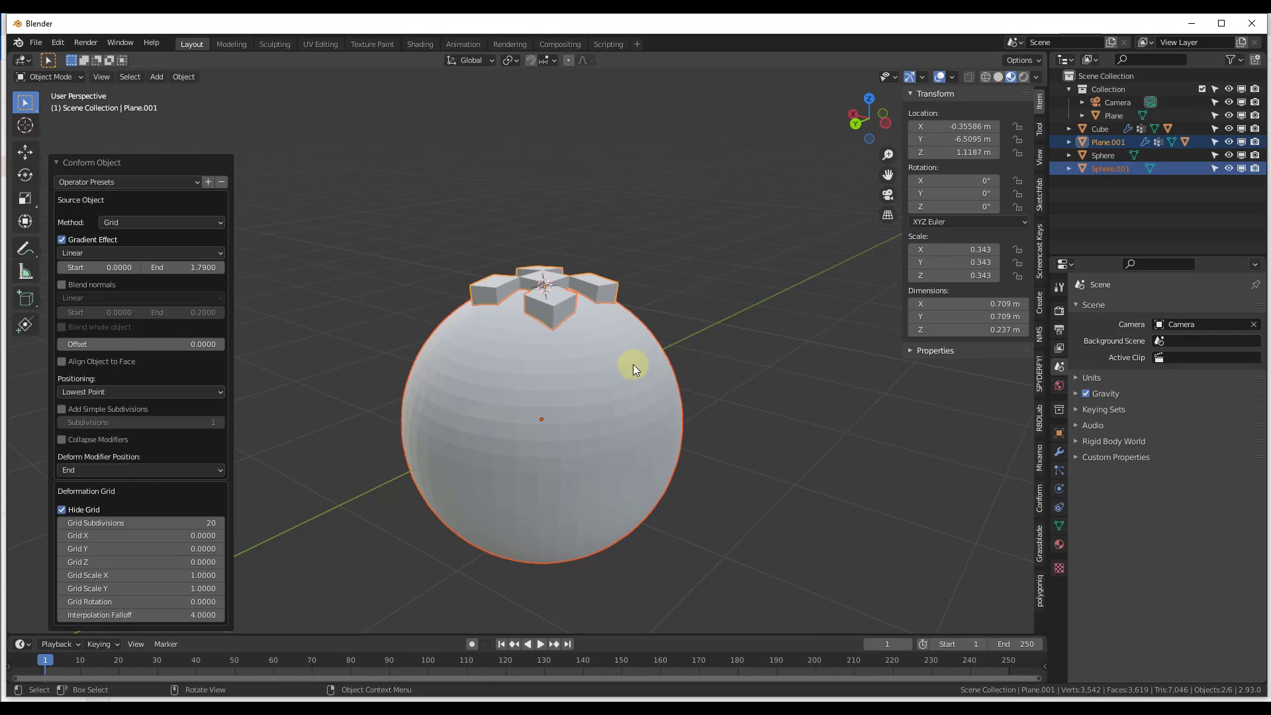
Turn off Hide Grid for the conformed plane so its deformation grid shows on the sphere
scroll(619, 277, up, 3)
mouse_move(563, 293)
middle_down()
mouse_move(495, 285)
mouse_move(551, 270)
mouse_move(599, 306)
mouse_move(519, 301)
mouse_move(564, 281)
middle_up()
scroll(539, 264, down, 2)
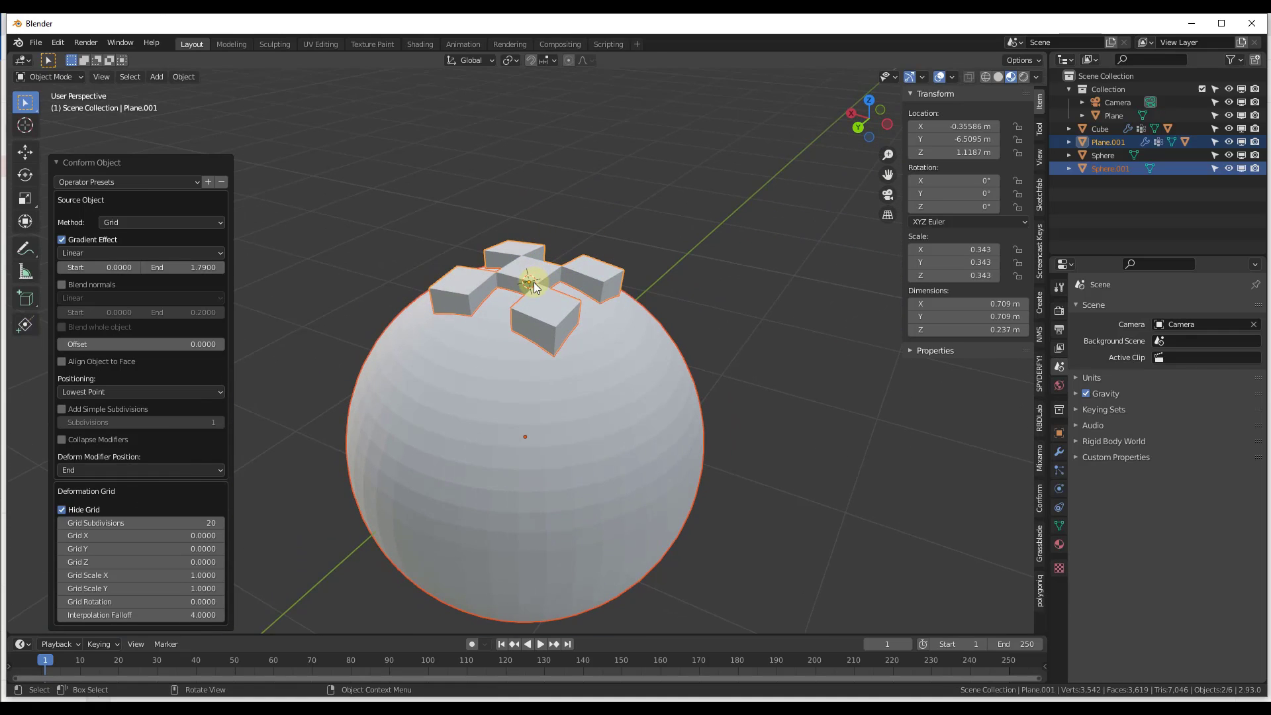
click(63, 509)
scroll(558, 281, up, 5)
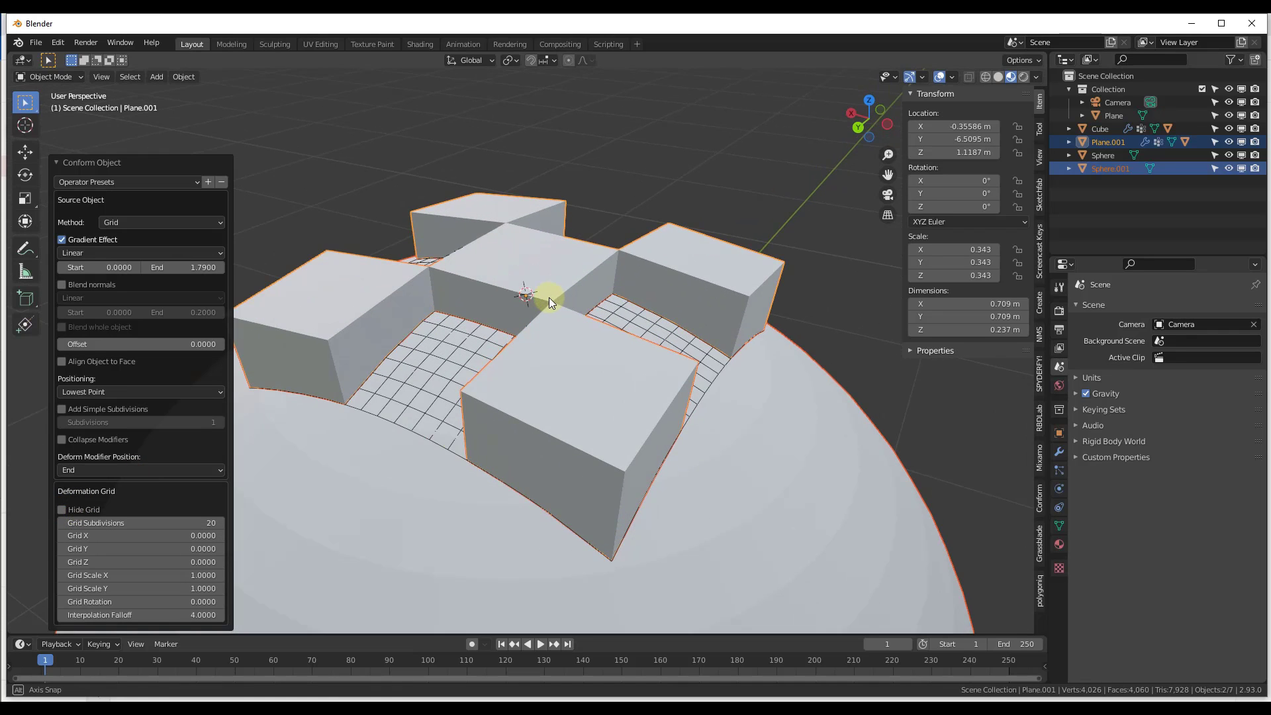
middle_drag(549, 297, 397, 263)
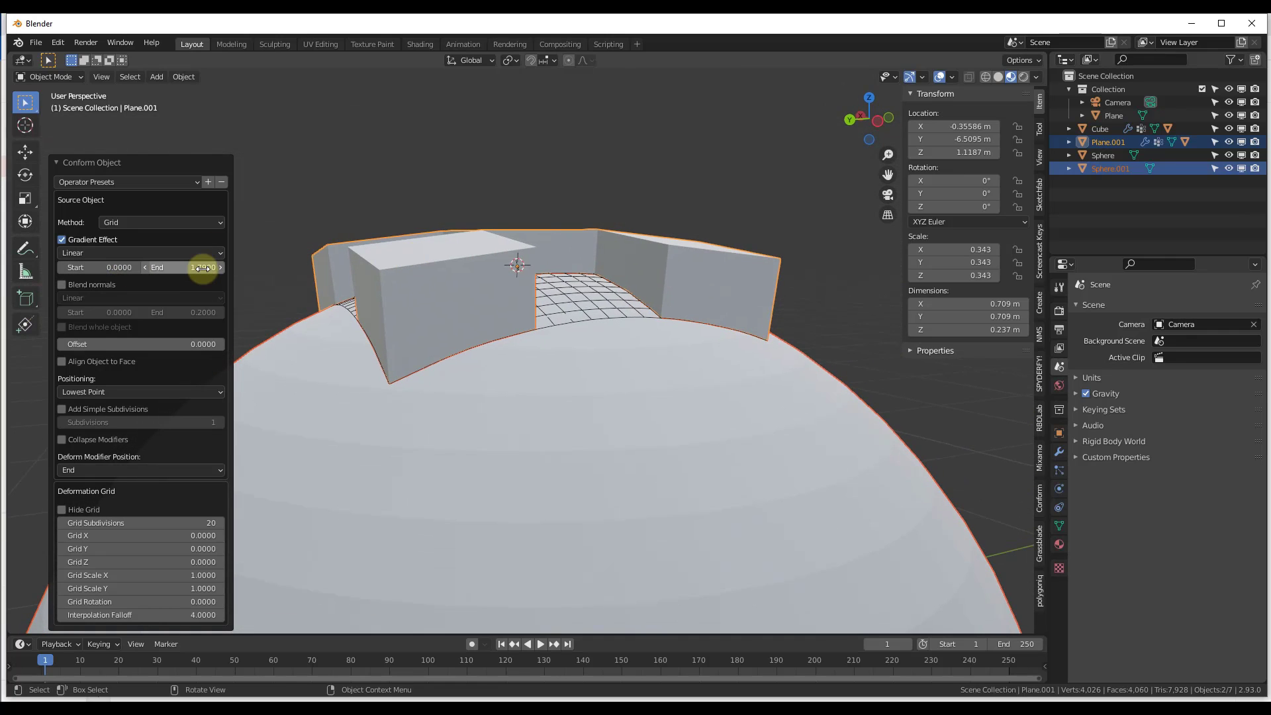
Set the End value of the plane's gradient effect to 1 and inspect the blocks' sides
drag(201, 267, 126, 273)
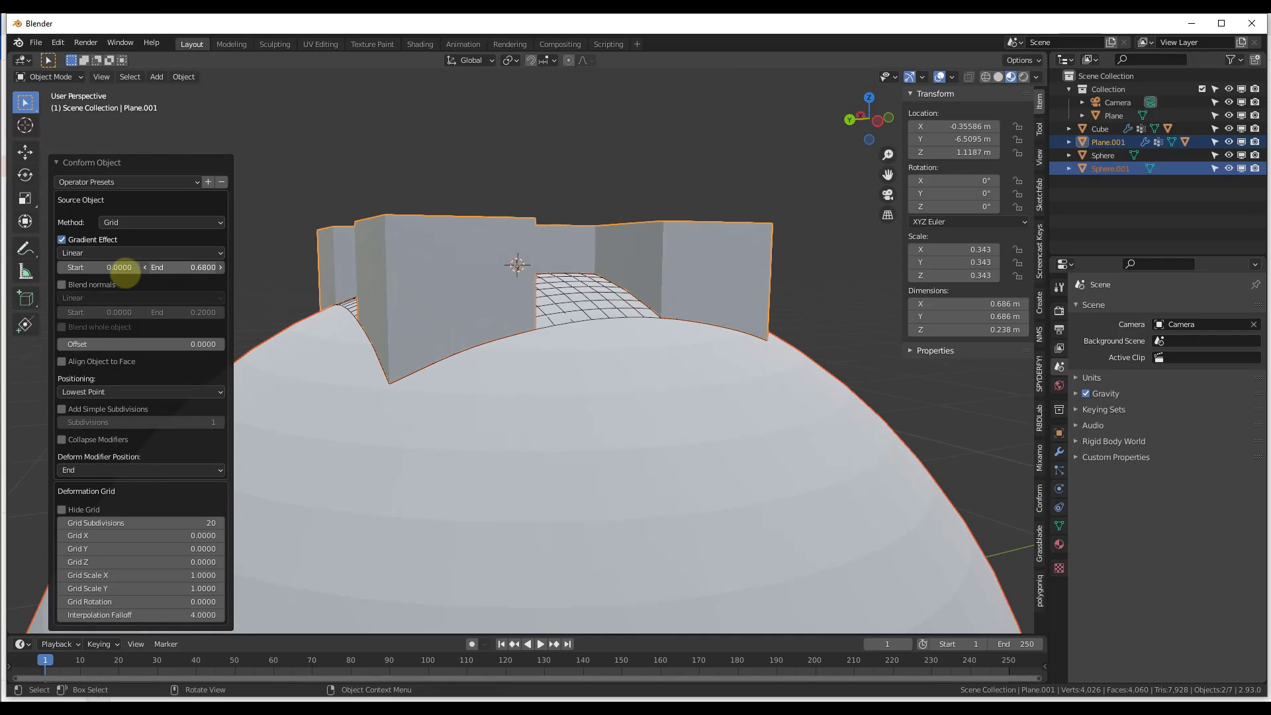
click(204, 267)
text(0.9)
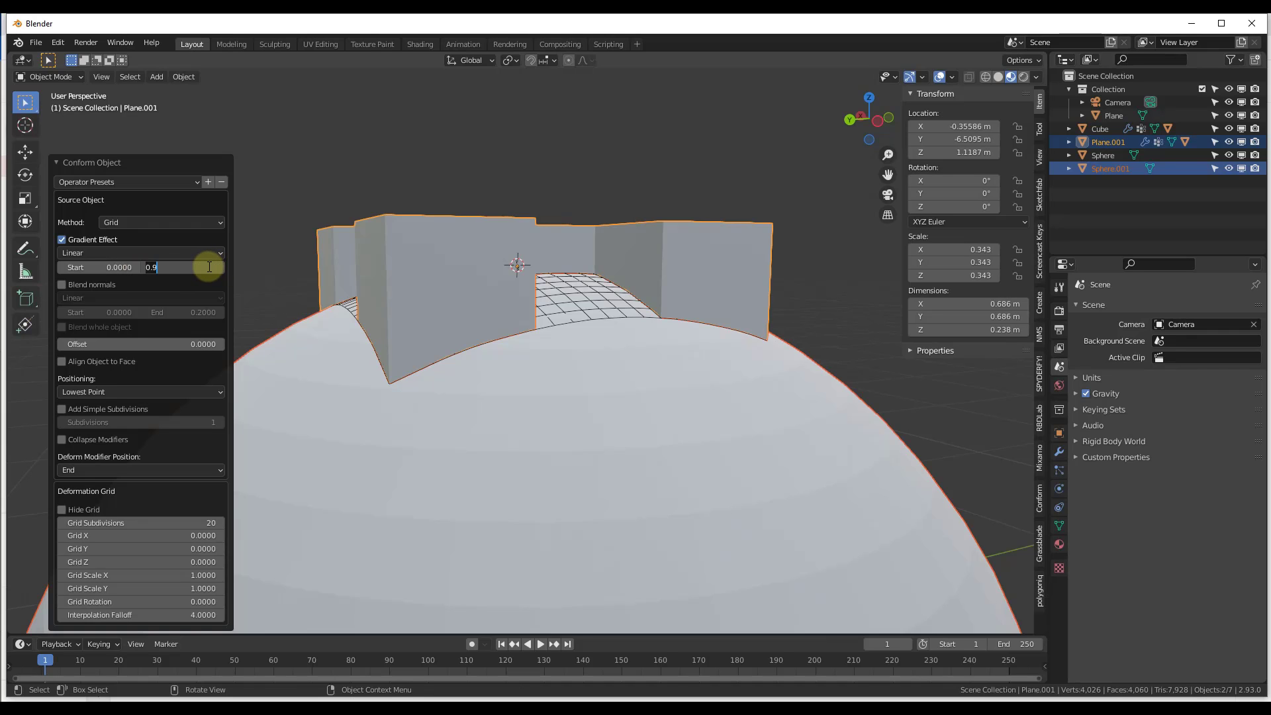
key(ctrl+a)
text(1)
key(Return)
middle_drag(313, 273, 652, 272)
scroll(675, 278, up, 3)
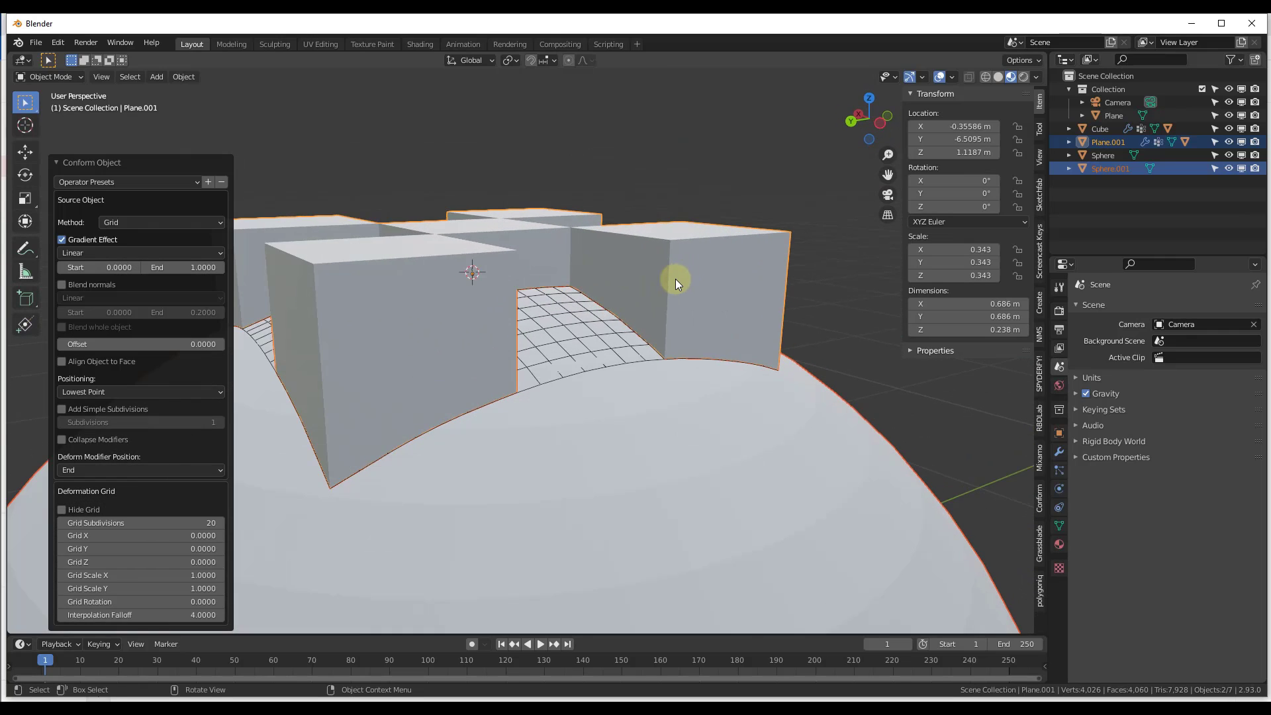
scroll(674, 283, down, 2)
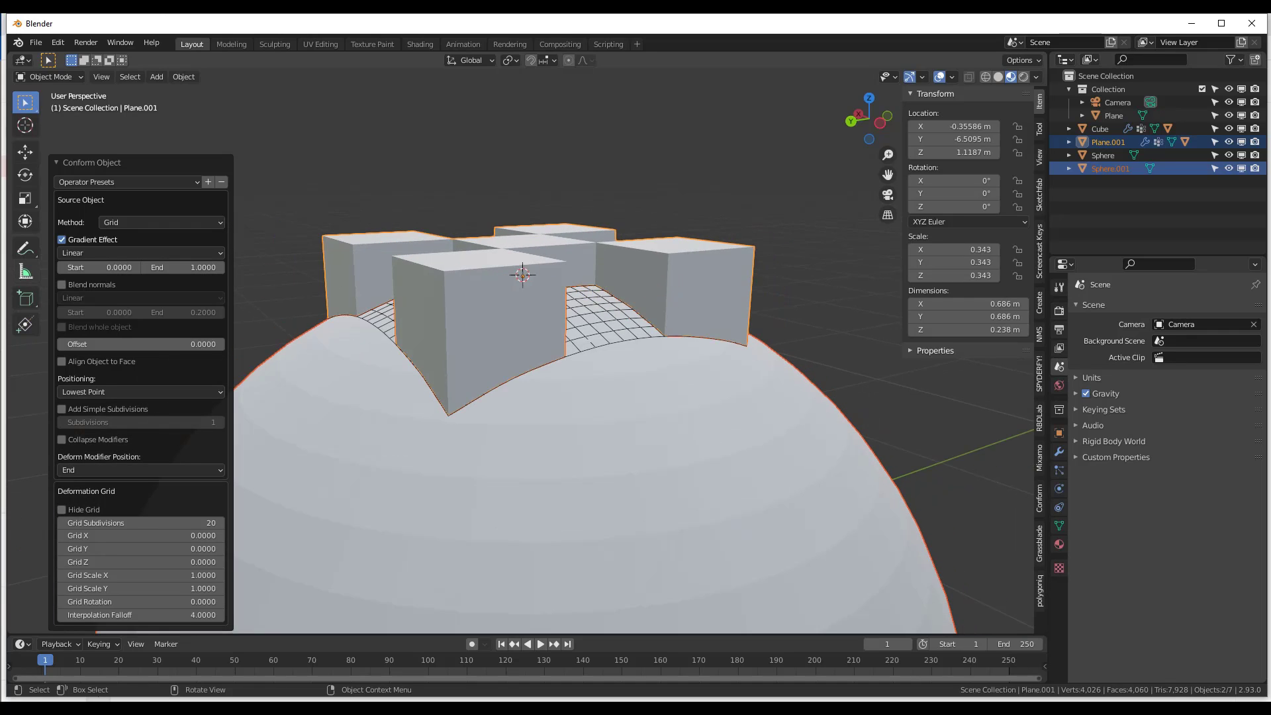
Turn off Gradient Effect for the plane so the whole object follows the sphere's curvature
click(61, 239)
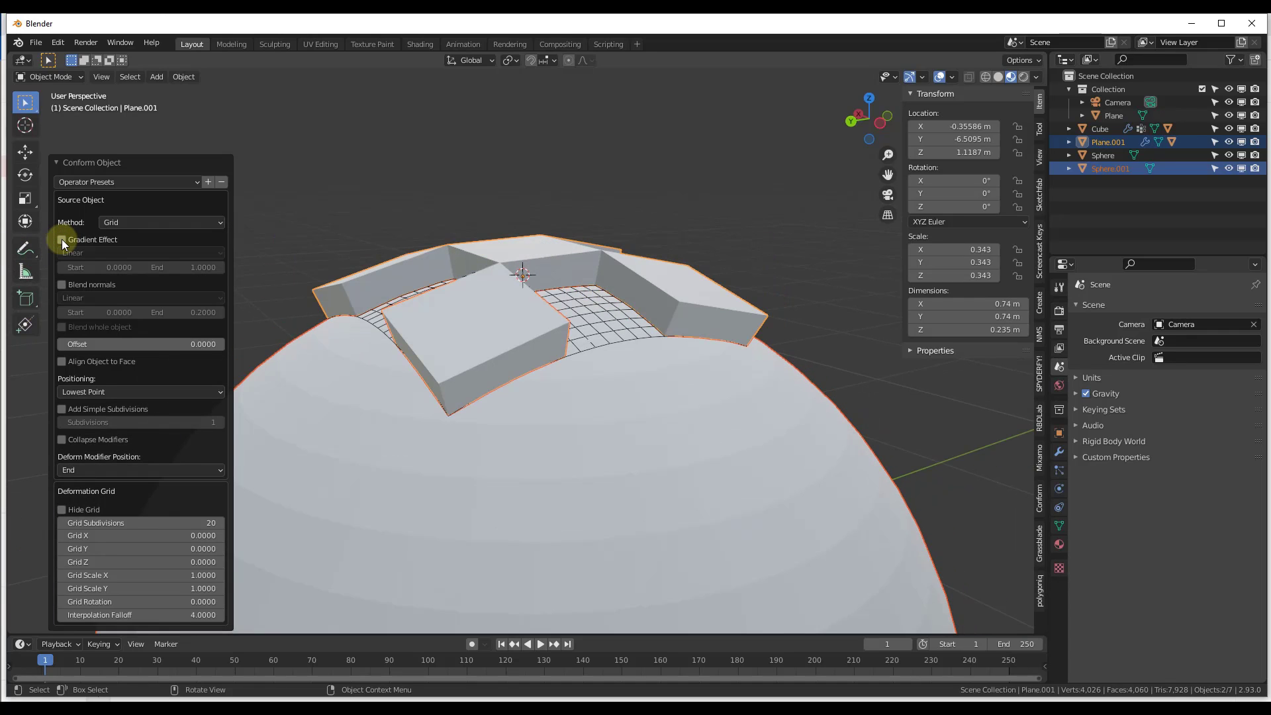
middle_drag(504, 309, 676, 285)
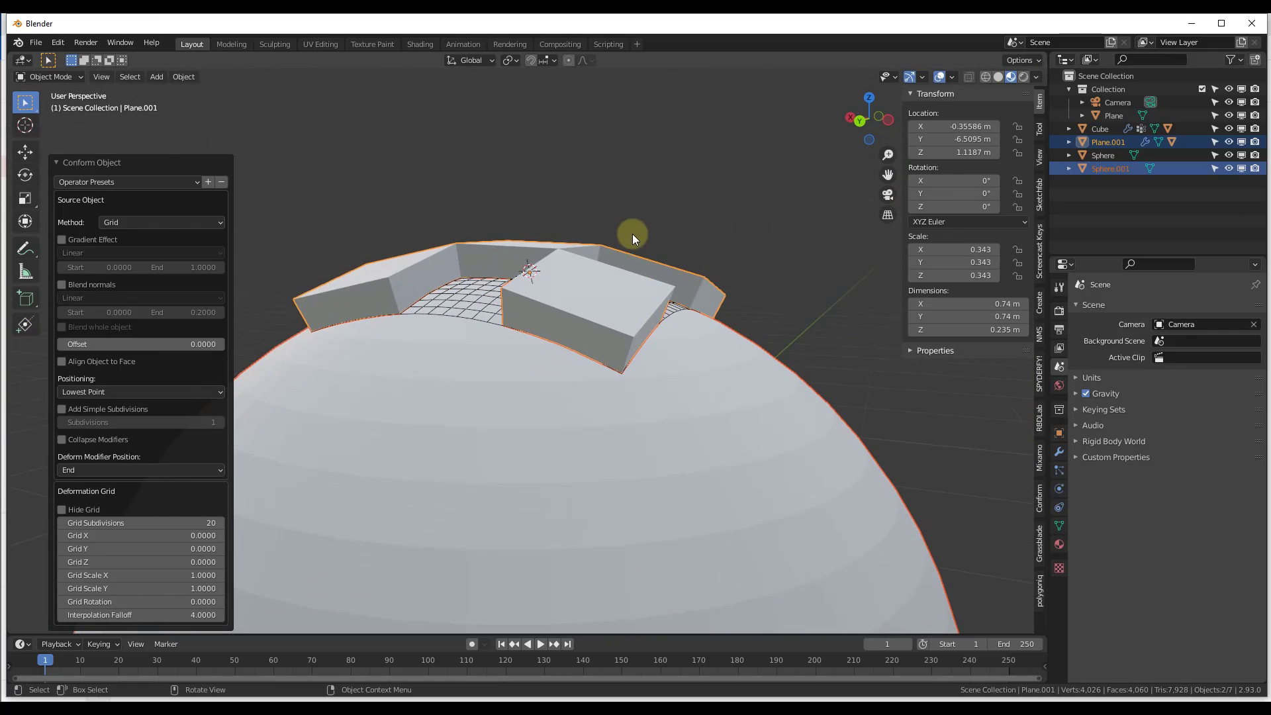
middle_drag(633, 234, 610, 303)
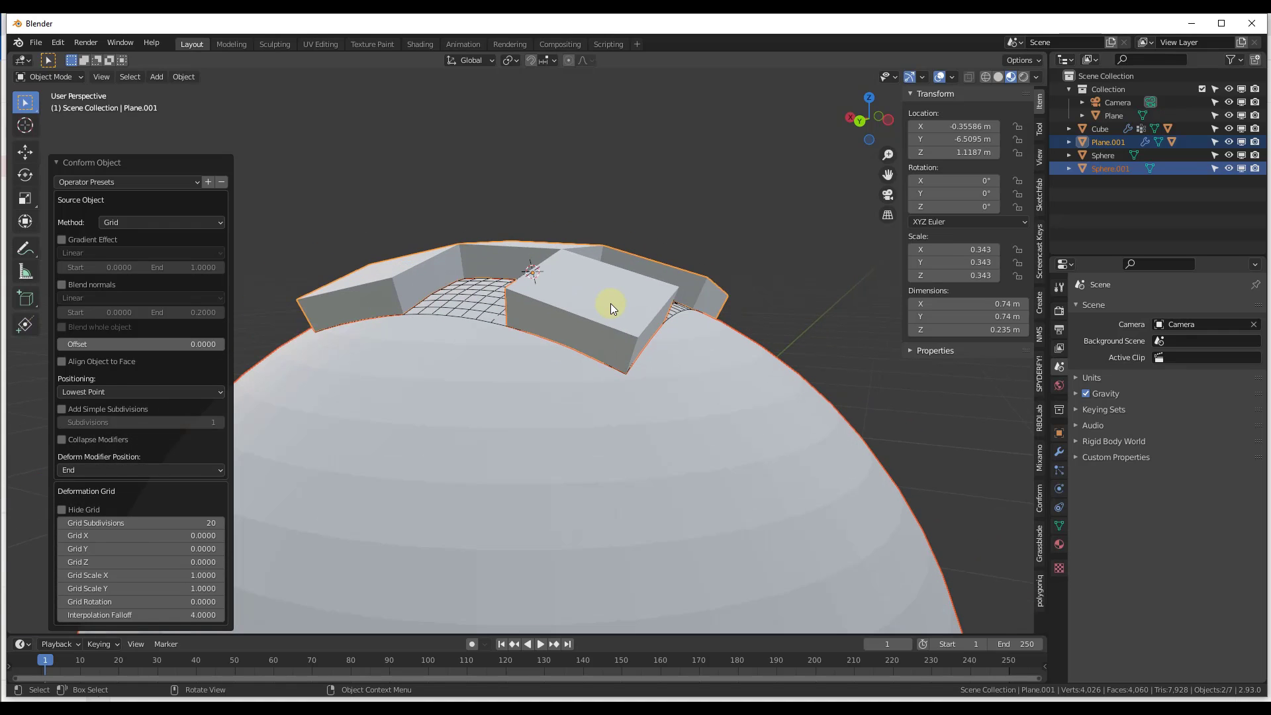
Inspect the plane's undeformed mesh in Edit Mode, then return to Object Mode to compare it with the conformed shape
key(Tab)
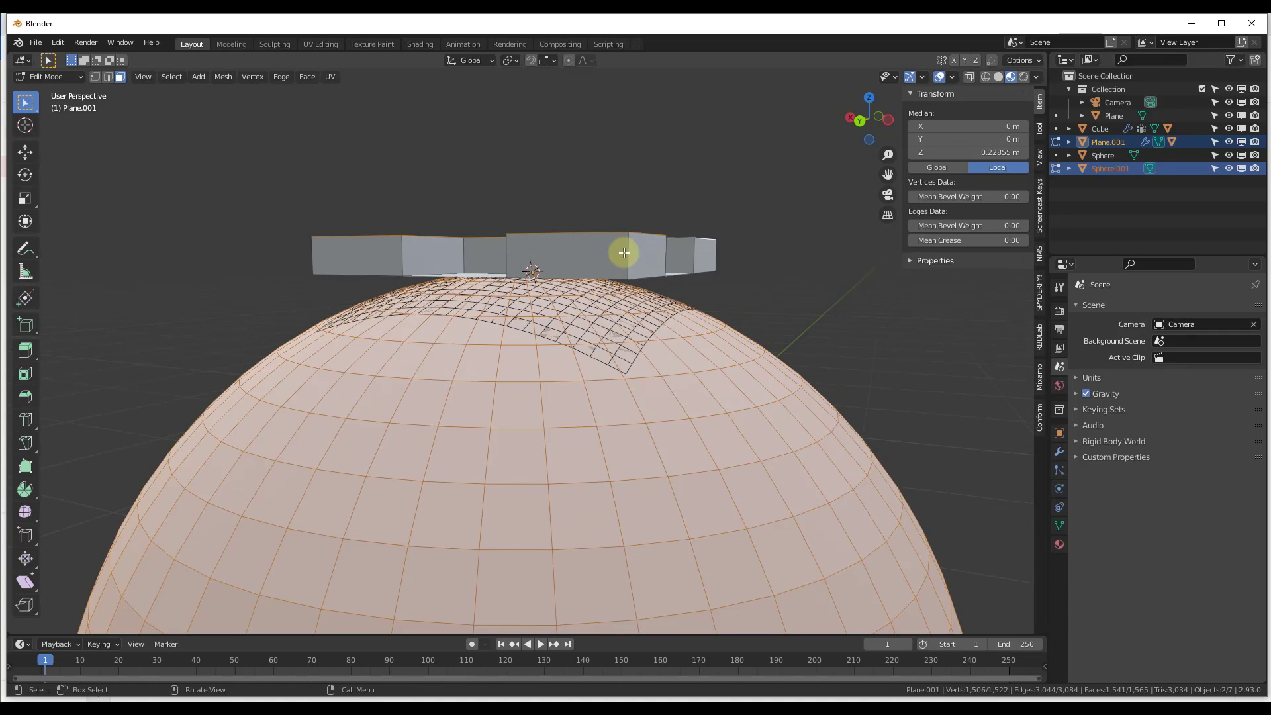
middle_drag(622, 250, 530, 360)
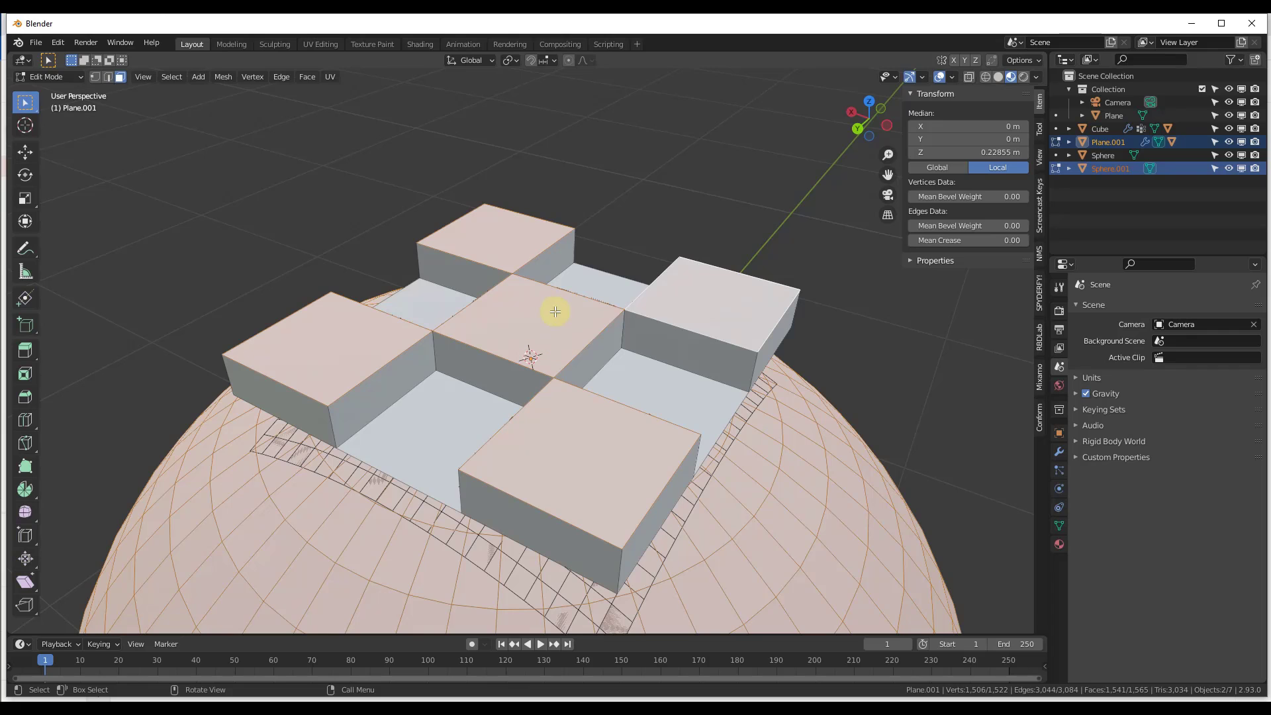
key(Tab)
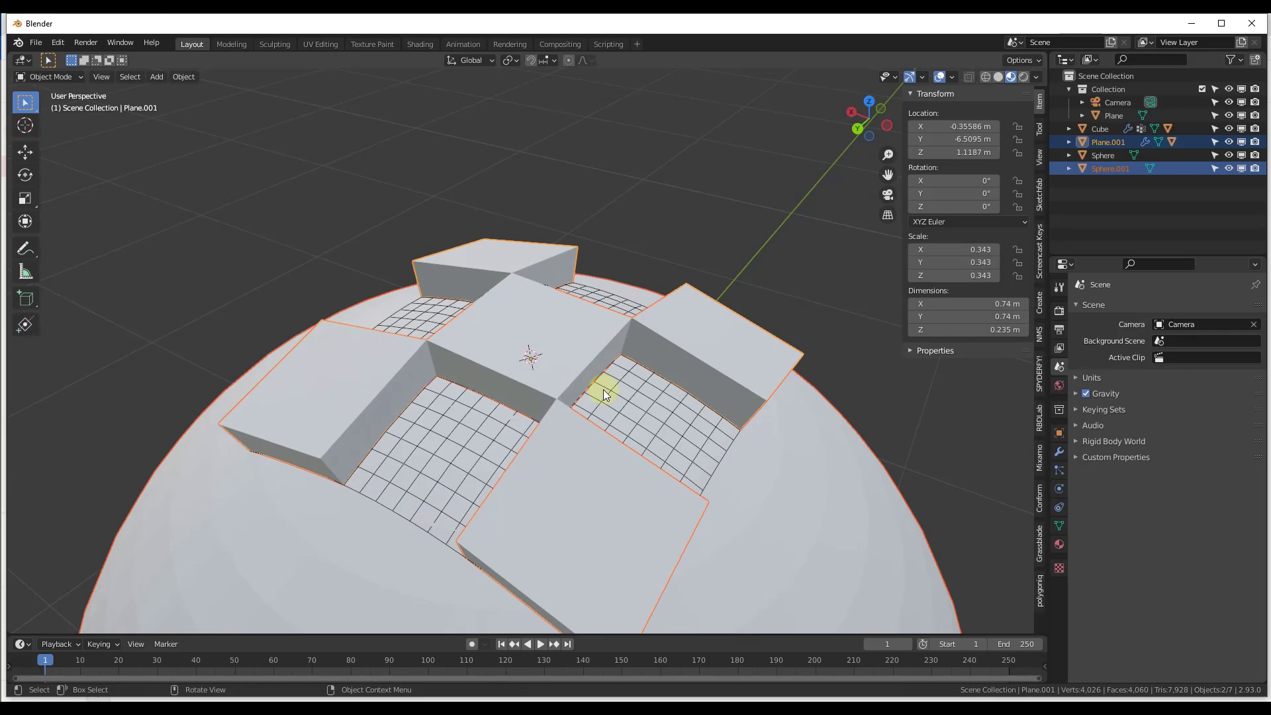
middle_drag(603, 390, 581, 350)
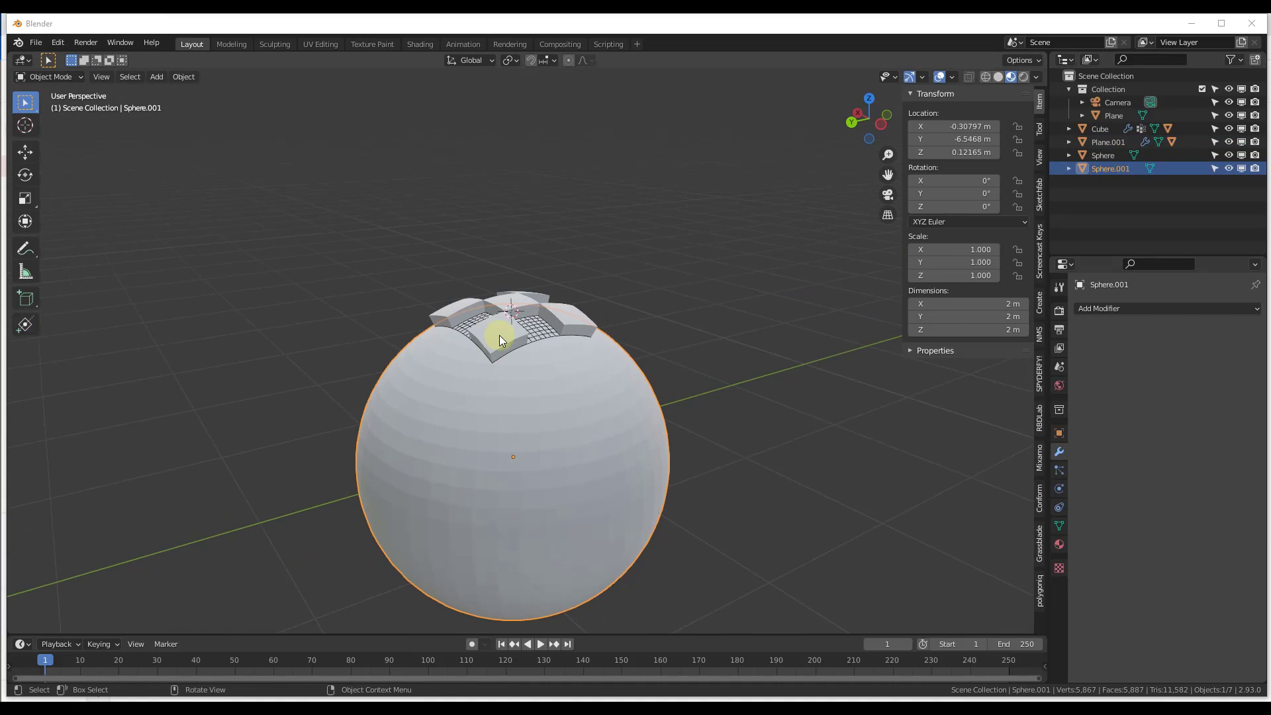
Duplicate the block plane and its sphere together and move the copies about -3.67 m along the Y axis
shift+click(505, 342)
shift+click(556, 394)
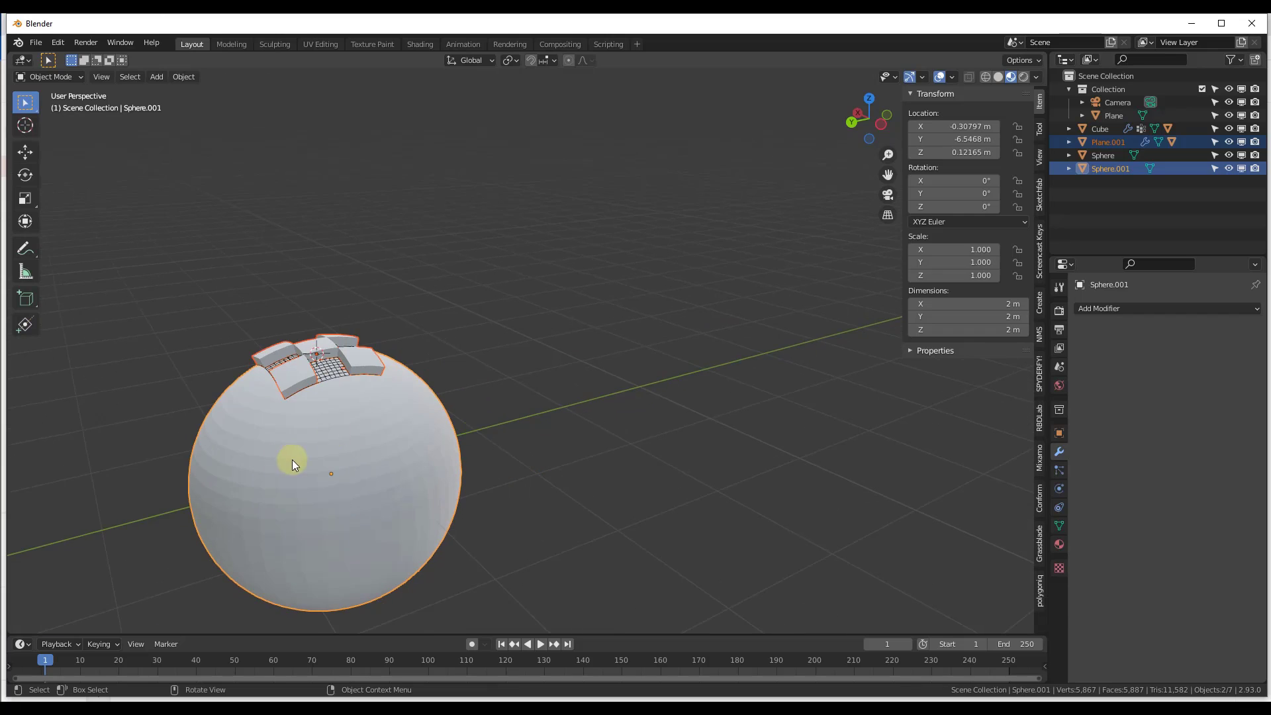
key(shift+d)
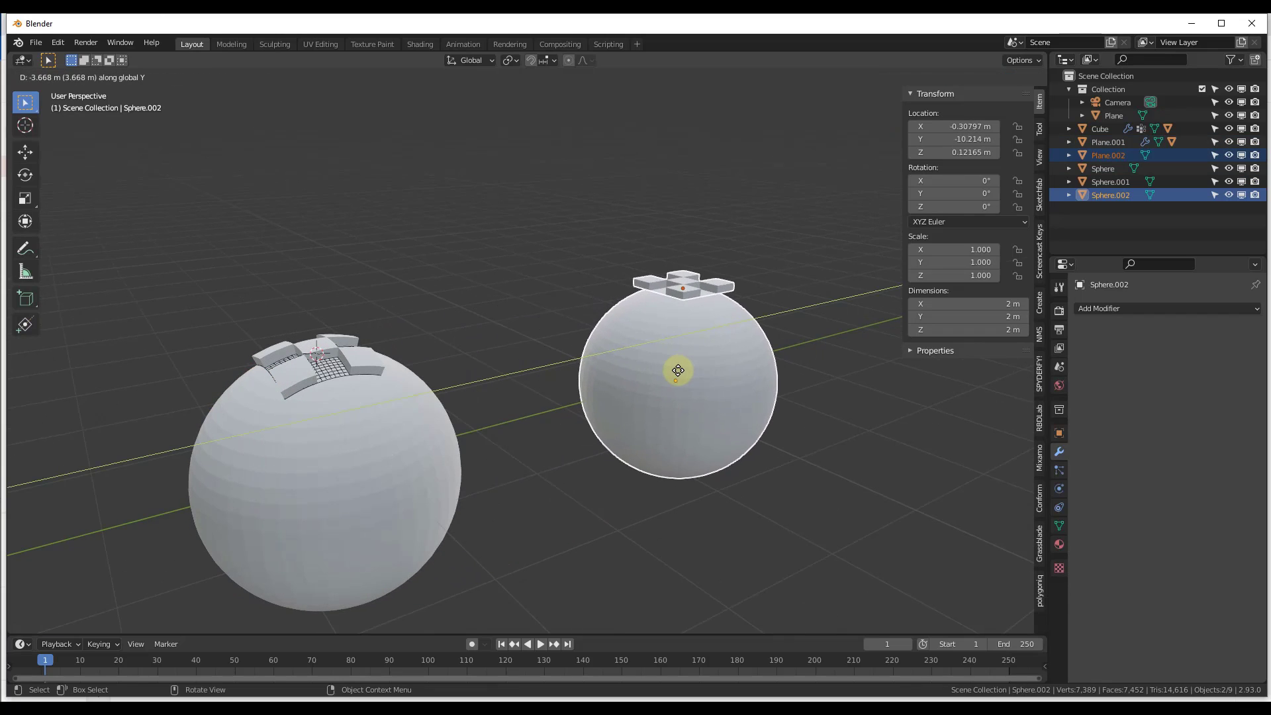
click(675, 367)
scroll(638, 321, up, 6)
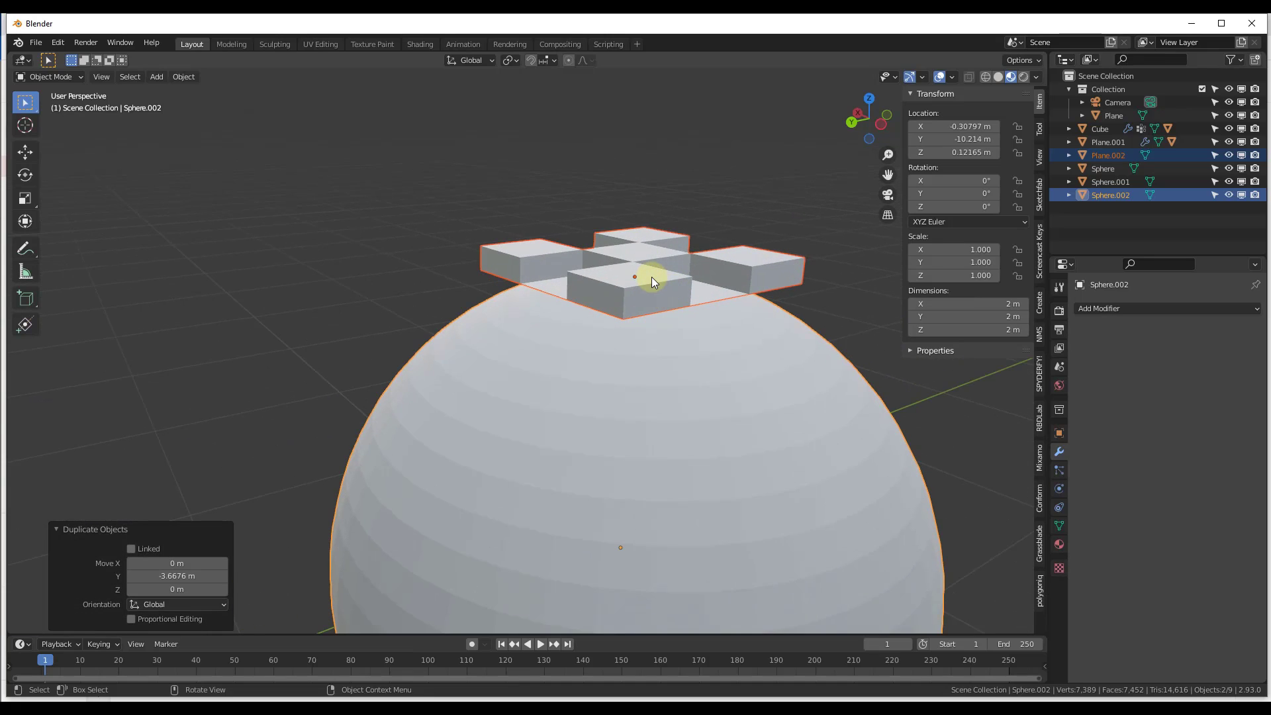
scroll(652, 278, down, 3)
scroll(350, 410, down, 4)
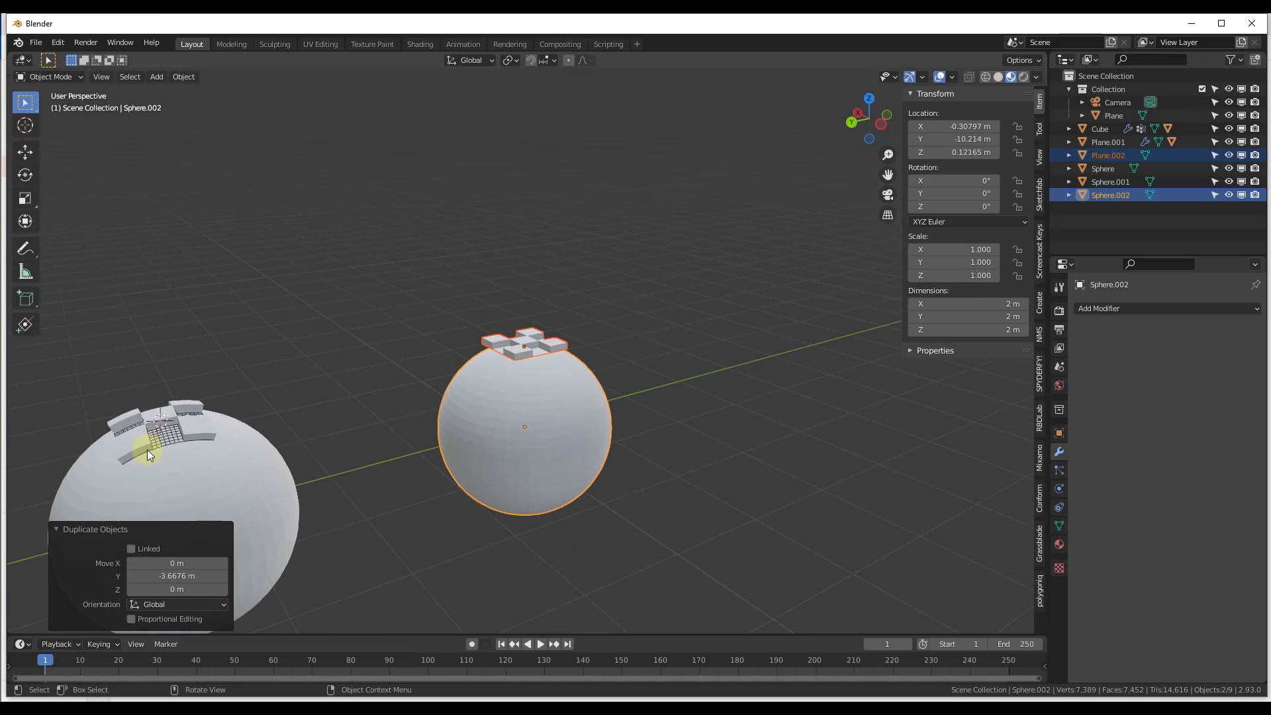
Raise the duplicated block plane about 0.43 m along Z above its sphere
click(524, 350)
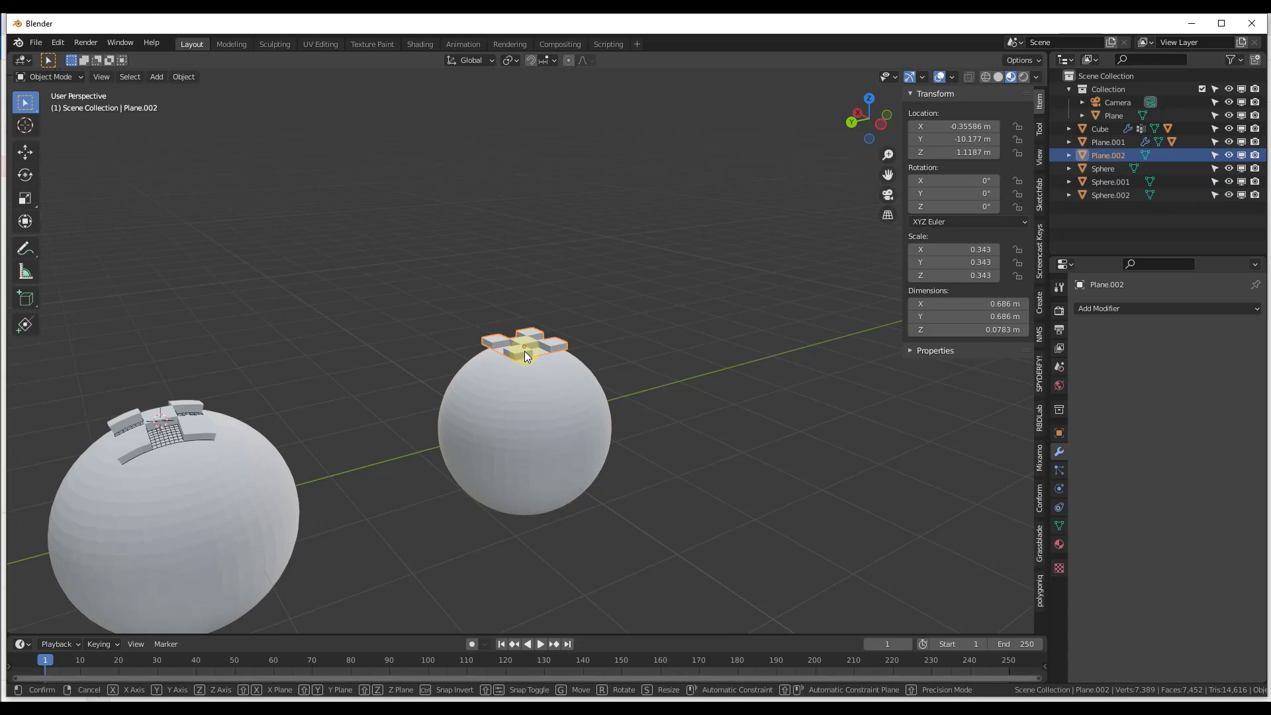
key(g)
key(z)
click(536, 312)
scroll(468, 420, up, 4)
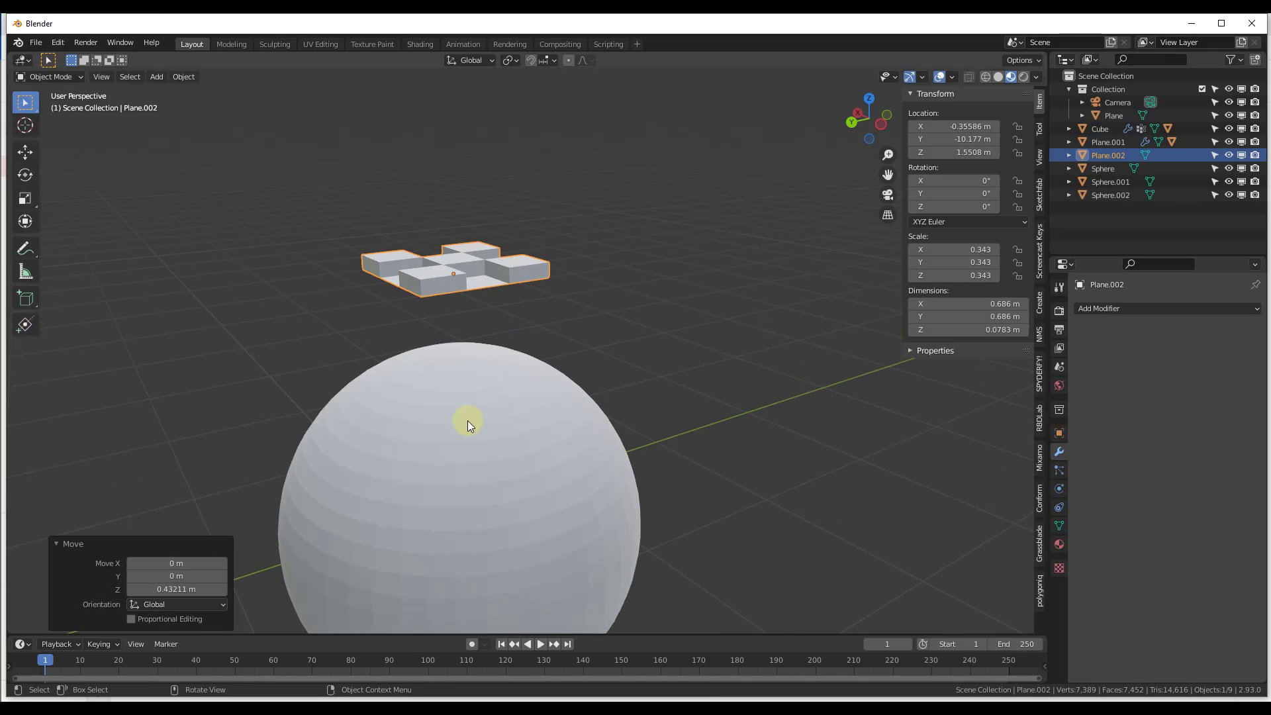
middle_drag(462, 442, 504, 339)
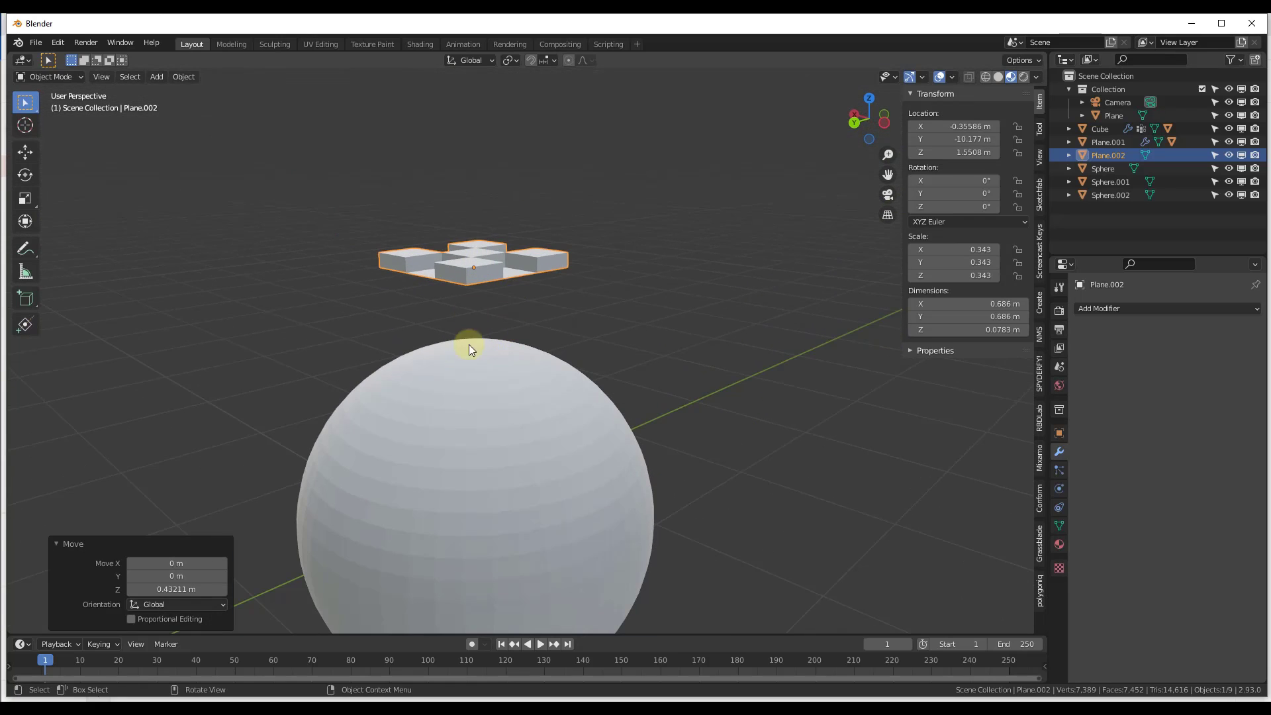
Conform the duplicated block plane onto its sphere with Conform Object
shift+click(502, 409)
right_click(501, 409)
mouse_move(501, 408)
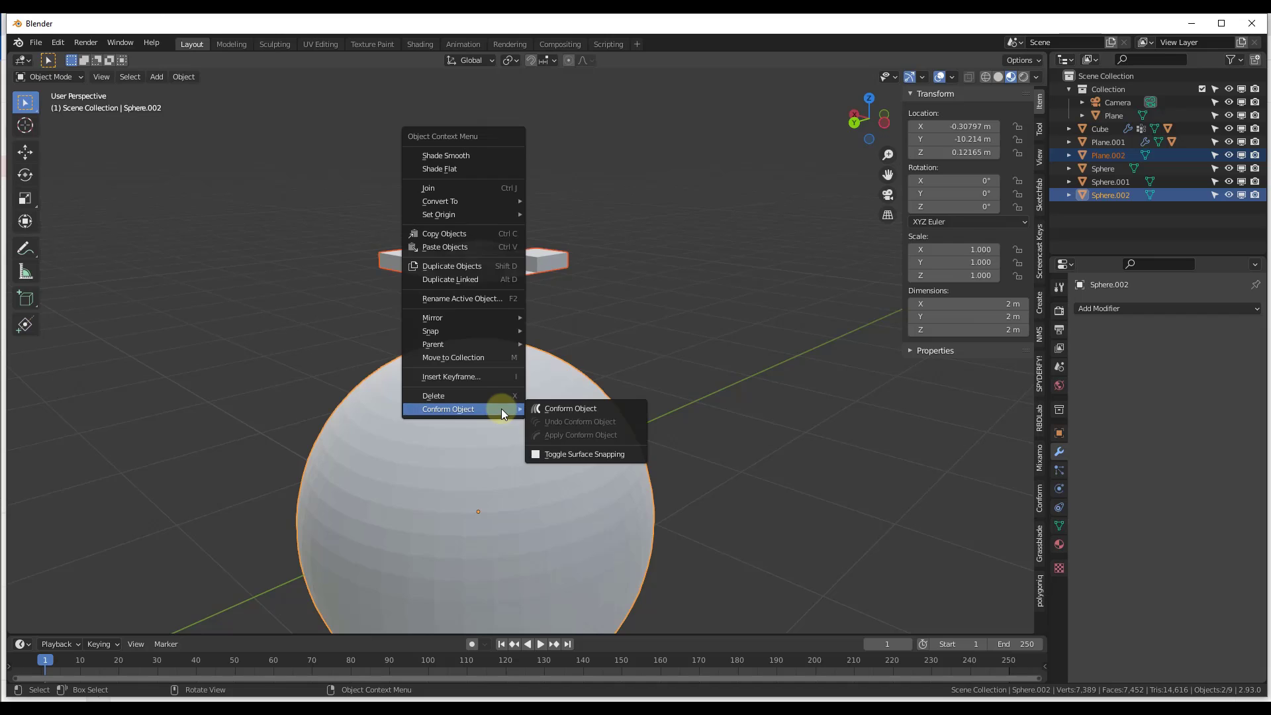
click(573, 413)
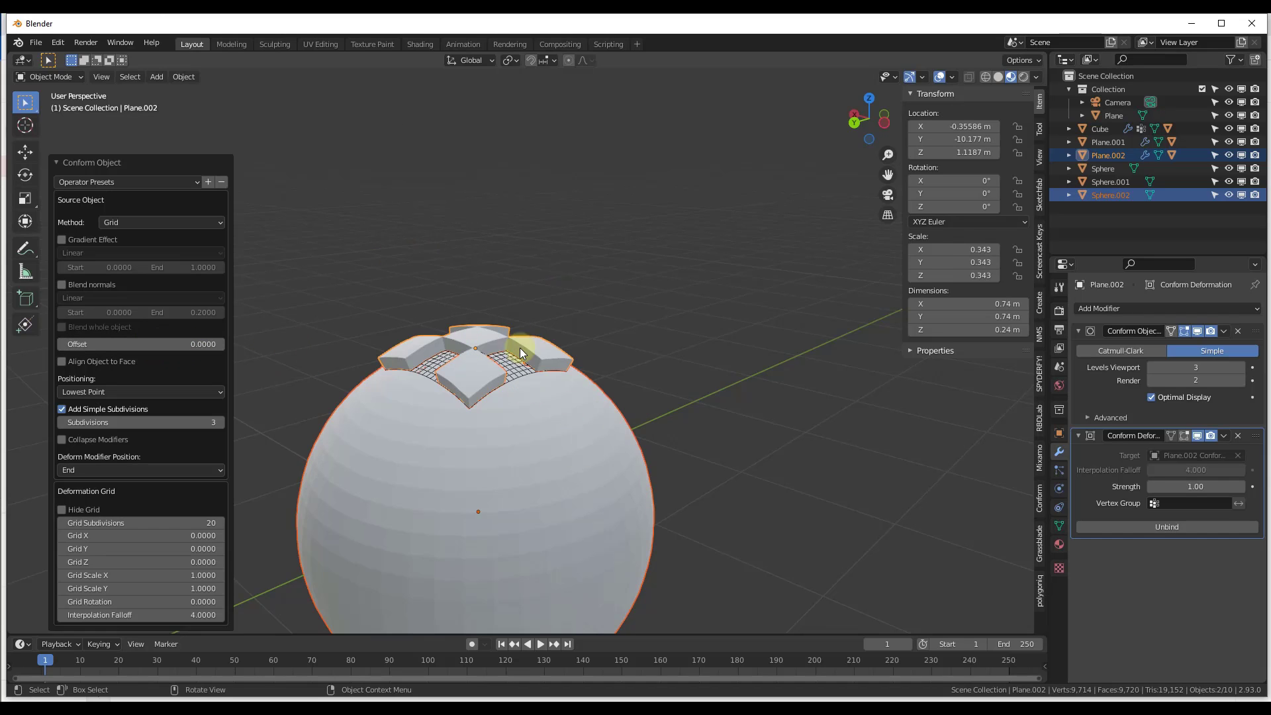
View the conformed copy from the side and set its simple Subdivisions to 2
scroll(503, 361, up, 2)
middle_drag(436, 402, 473, 373)
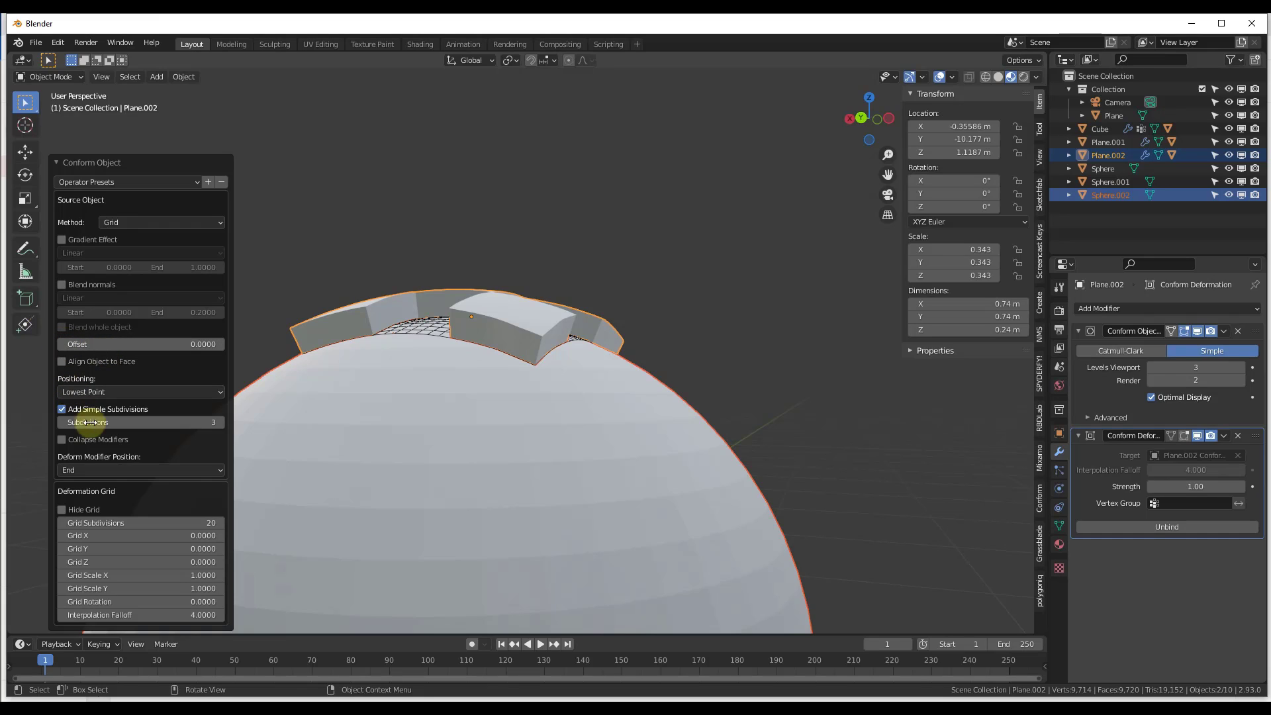
click(62, 422)
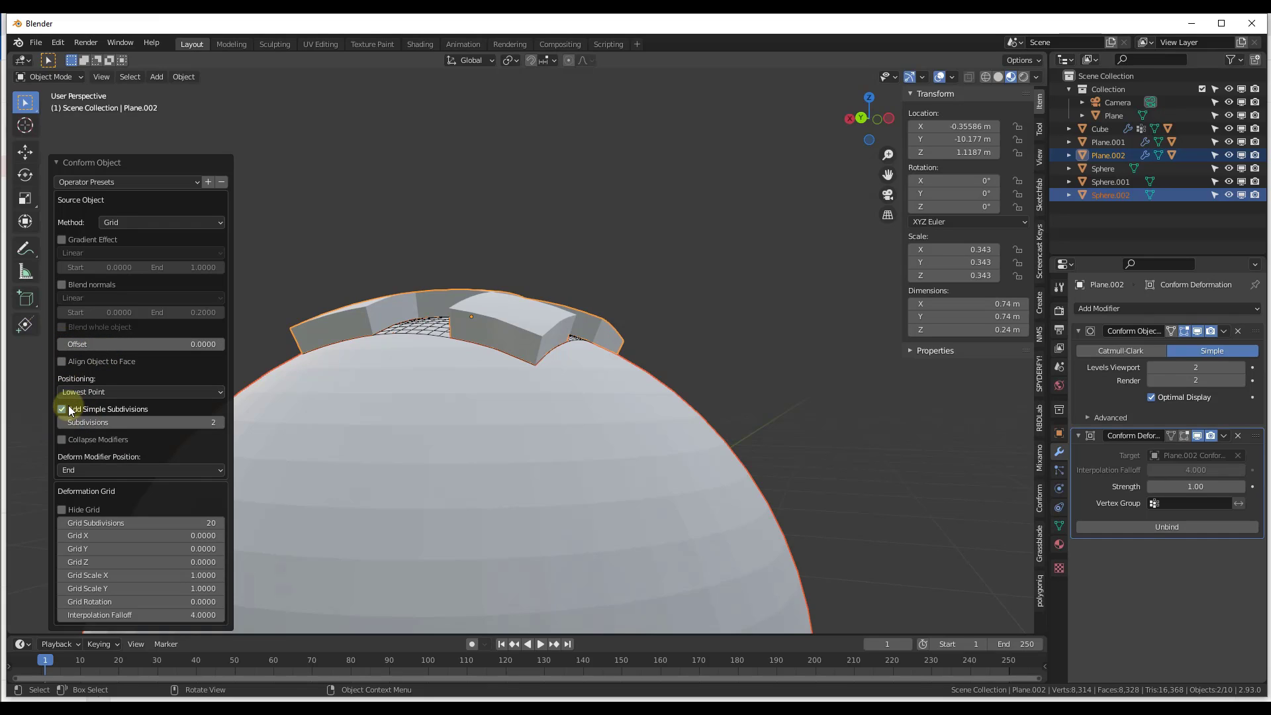
Lower the conformed copy's Offset to -0.04 so it sinks into the sphere
click(63, 345)
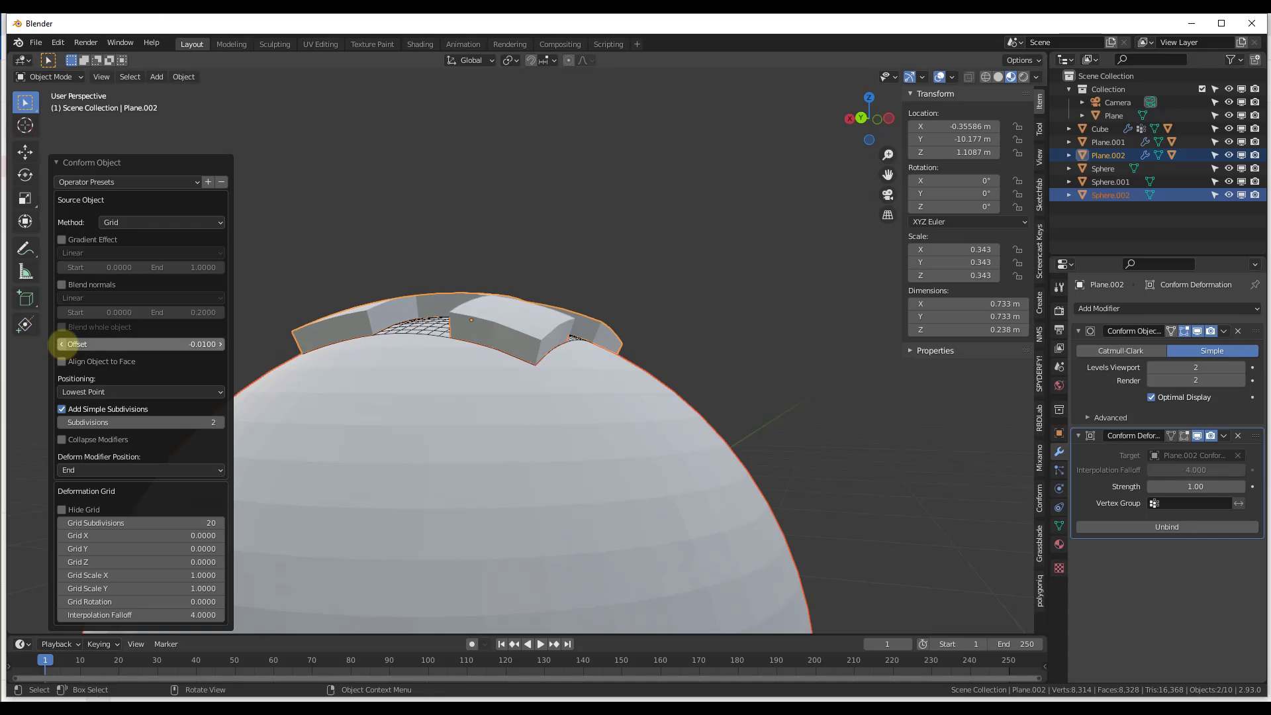
click(62, 345)
click(63, 345)
click(61, 344)
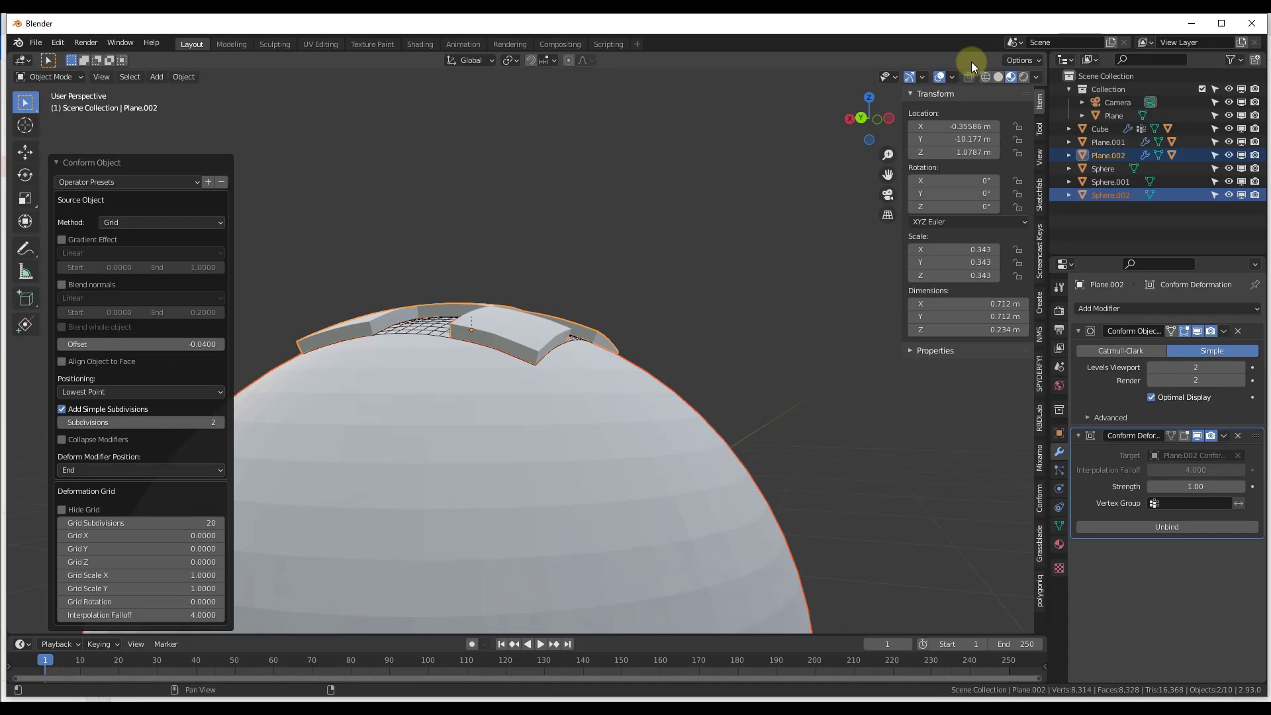
Examine in wireframe how the offset blocks intersect the sphere, then restore Material Preview shading
click(985, 77)
mouse_move(533, 375)
middle_down()
mouse_move(452, 348)
mouse_move(436, 358)
mouse_move(642, 284)
middle_up()
scroll(641, 283, up, 5)
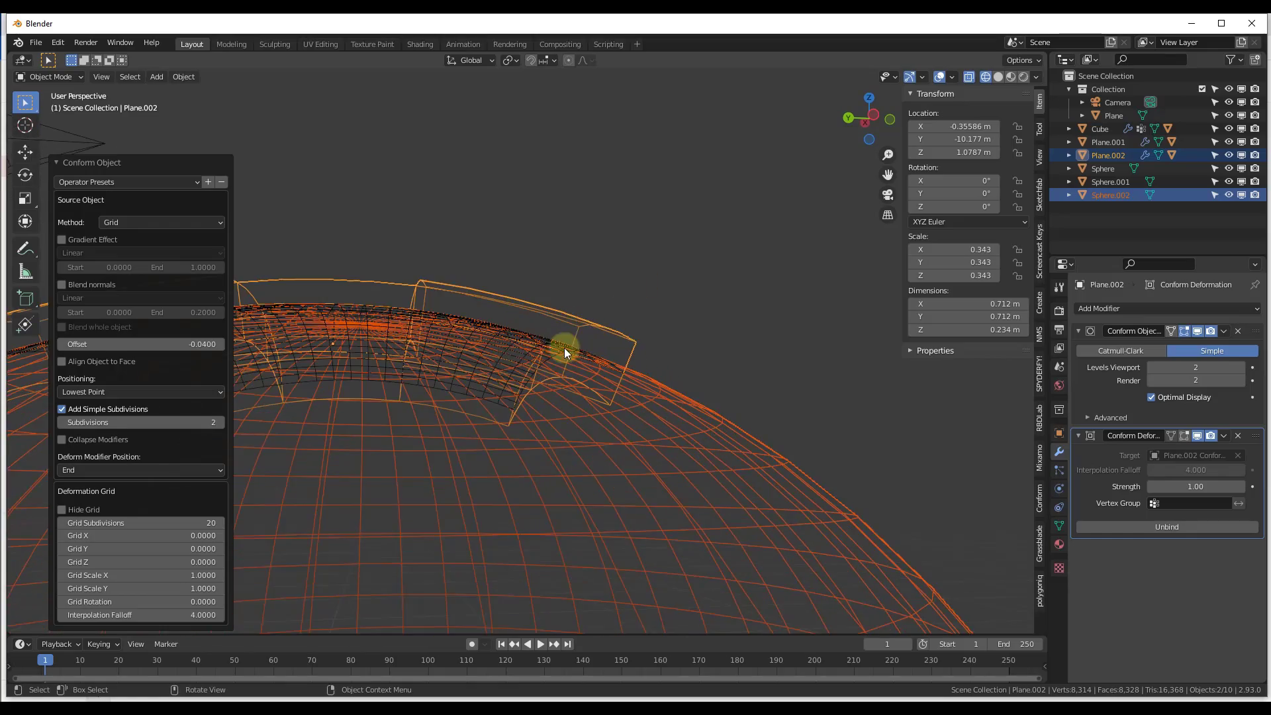
middle_drag(564, 350, 603, 363)
scroll(603, 362, down, 4)
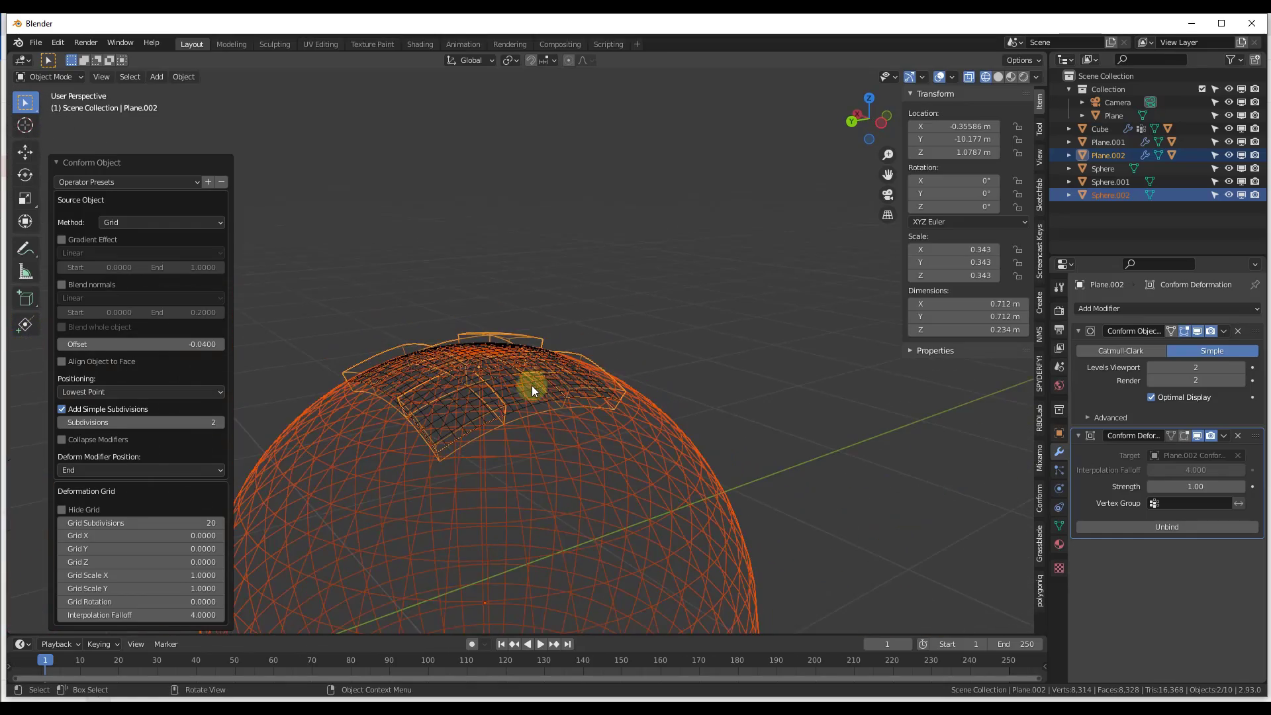
click(1010, 79)
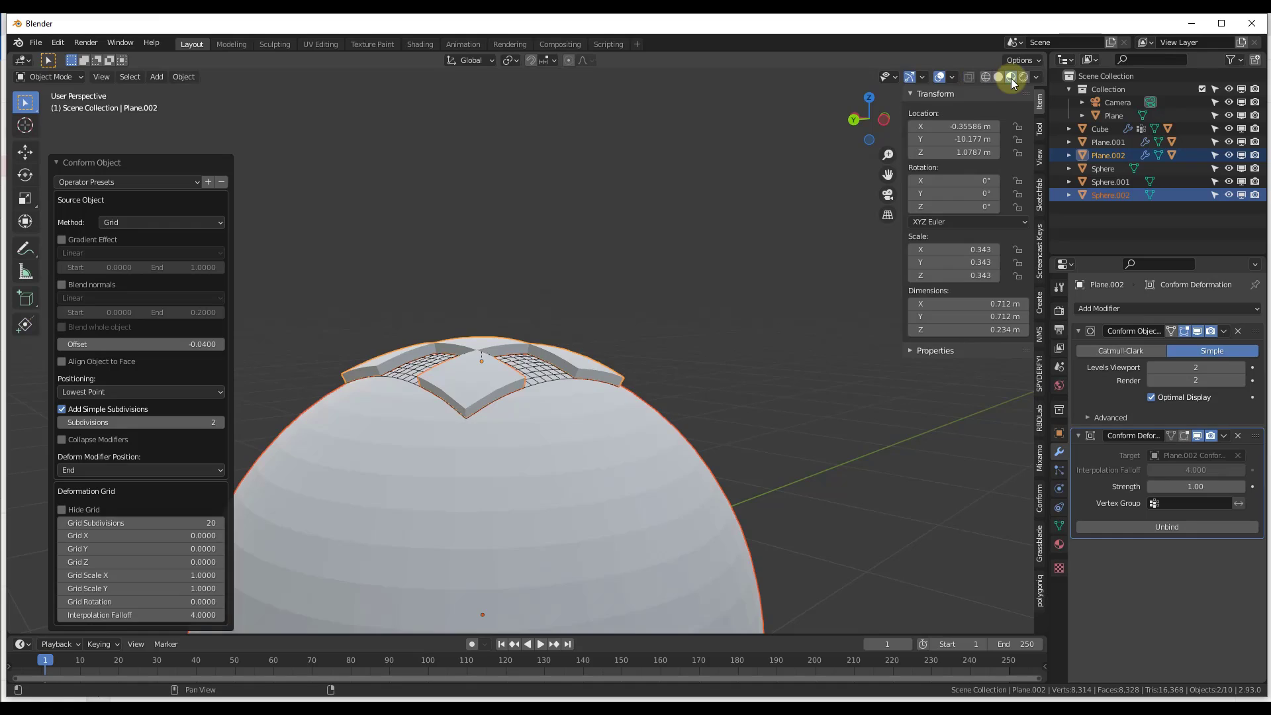
Apply the Conform Object deformation to the conformed block plane on the sphere
middle_drag(456, 429, 503, 421)
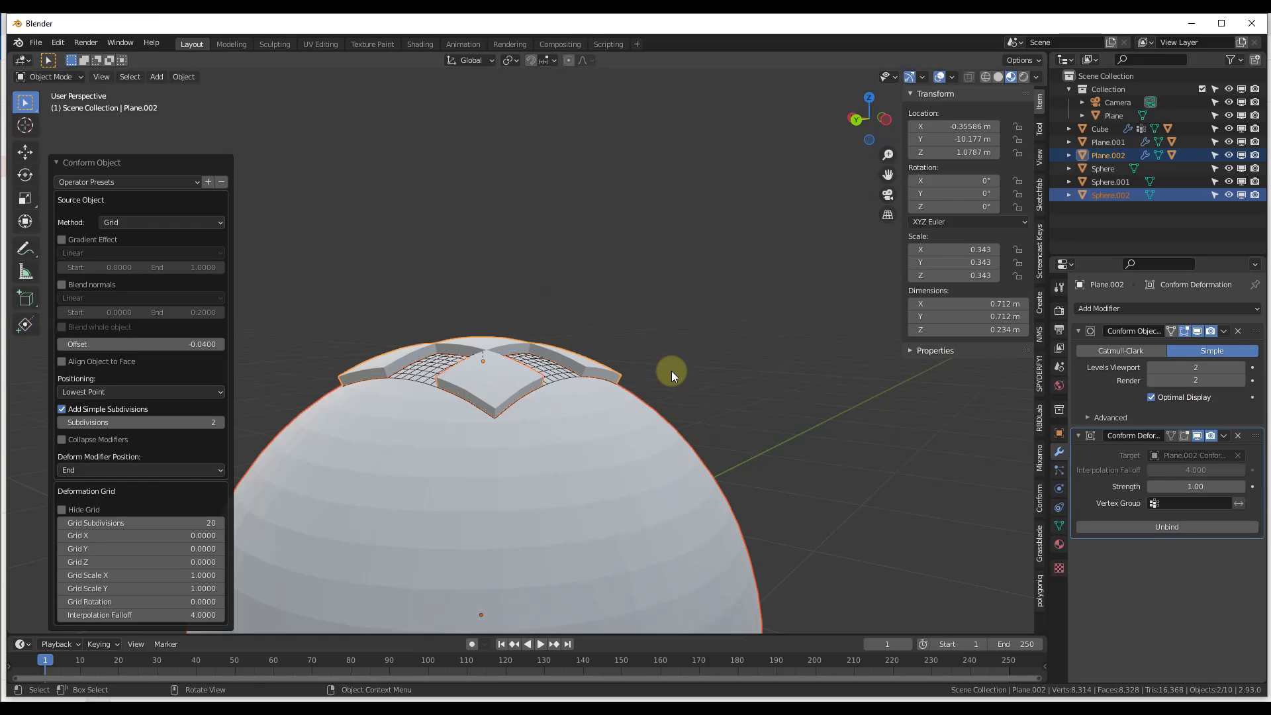
middle_drag(587, 385, 561, 411)
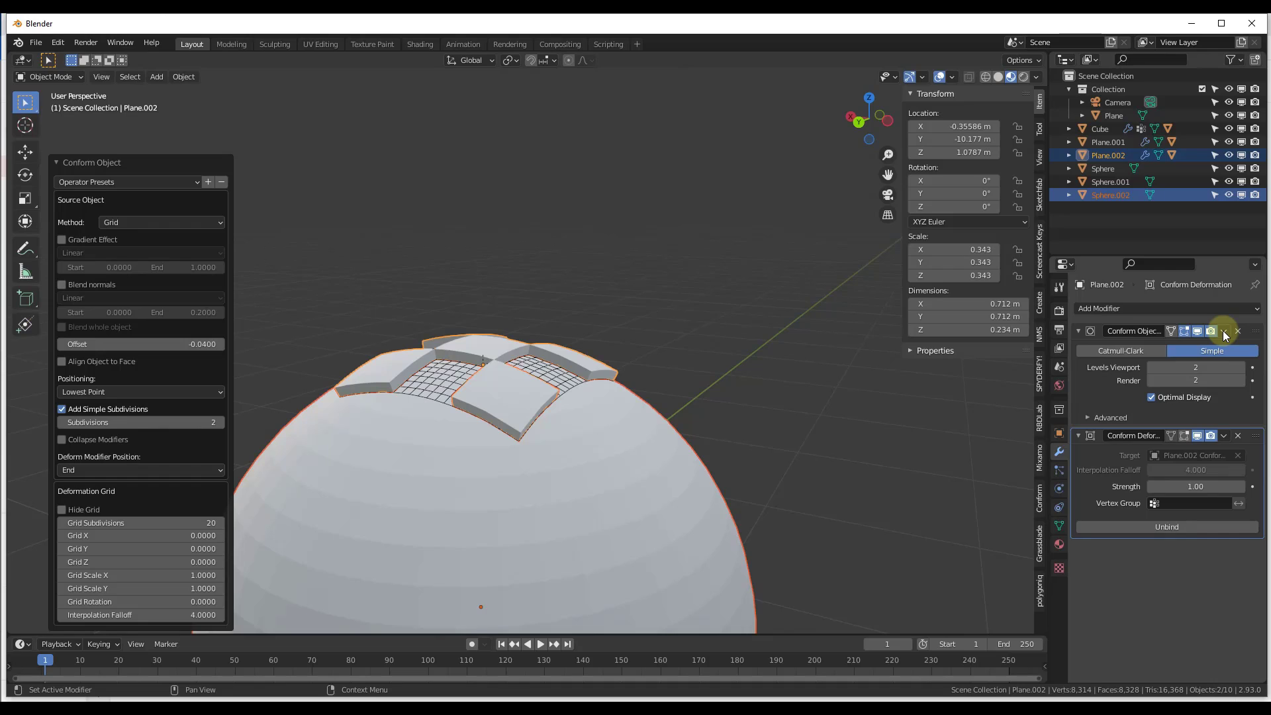
click(504, 399)
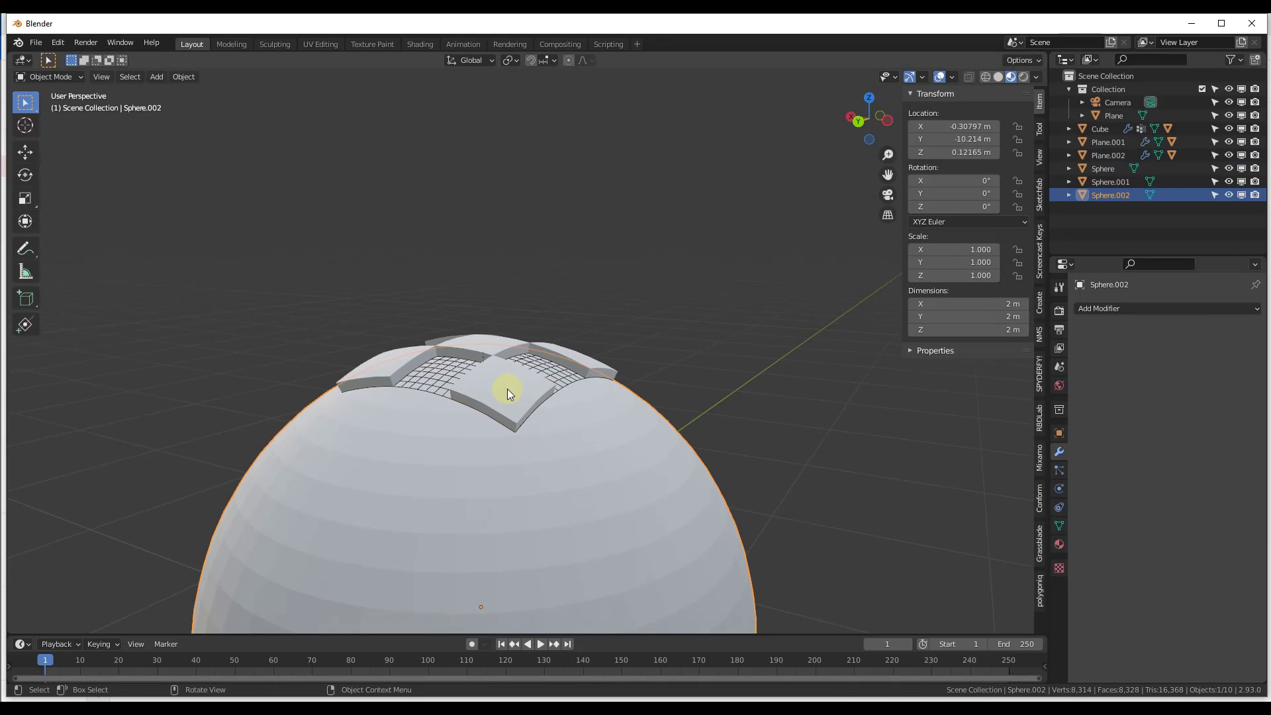
click(508, 388)
right_click(507, 389)
mouse_move(507, 389)
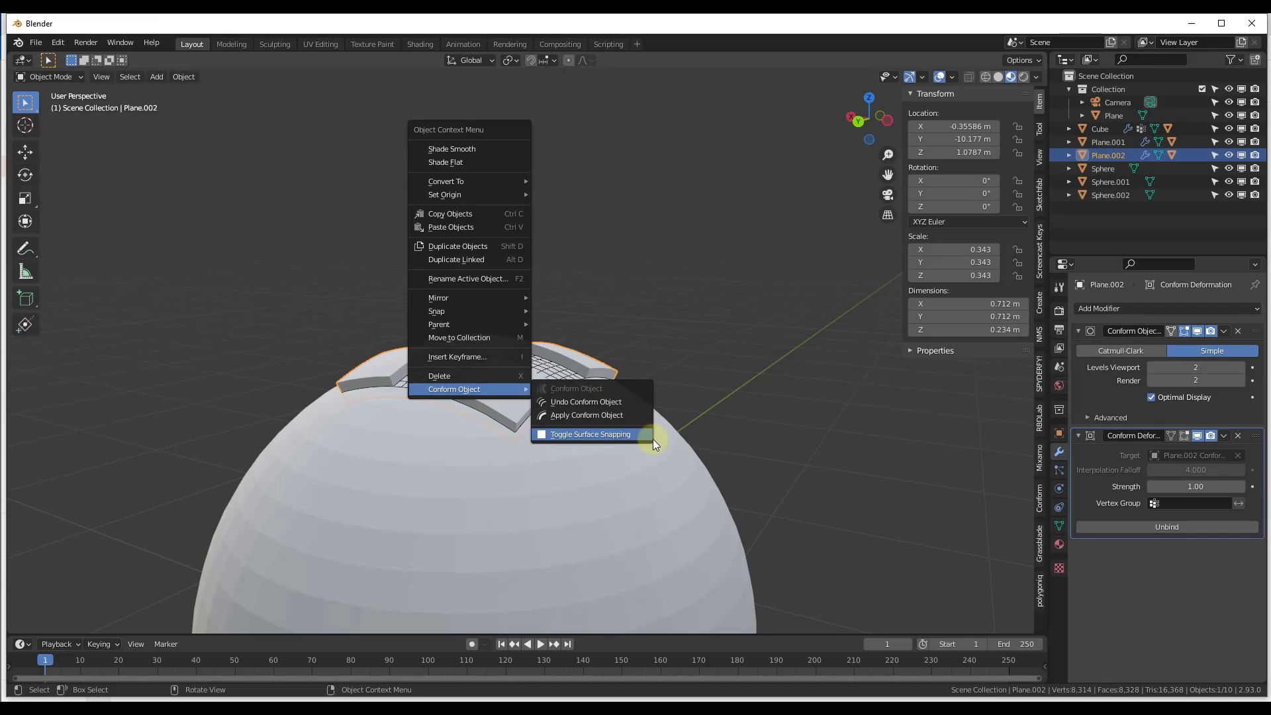
click(560, 416)
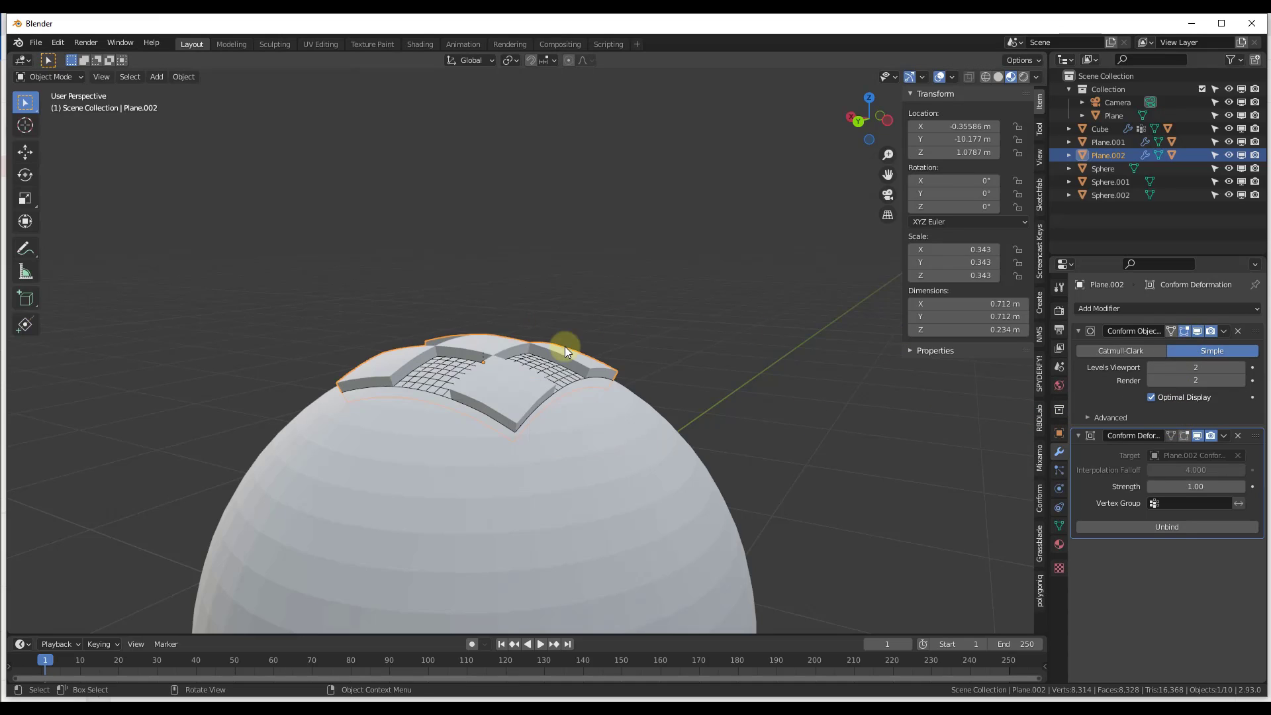
scroll(523, 397, up, 2)
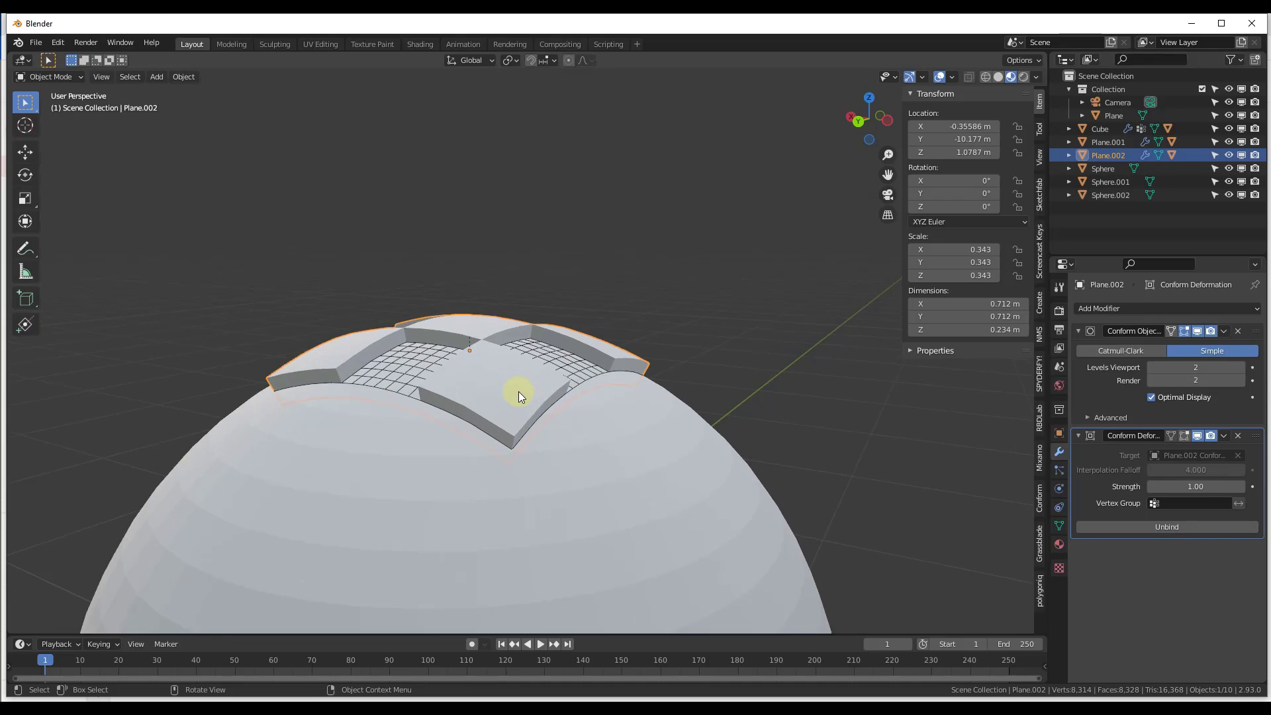
right_click(519, 390)
click(615, 418)
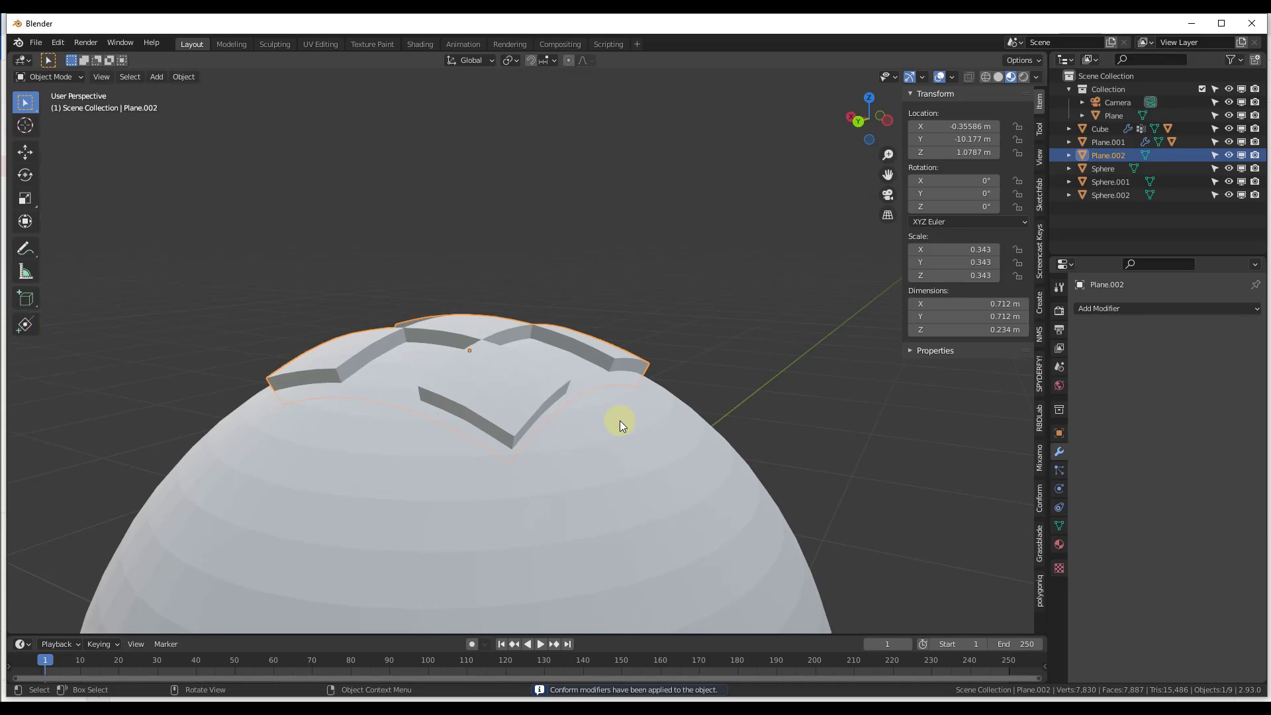
Try lifting the applied block plane off the sphere along the Z axis
click(489, 401)
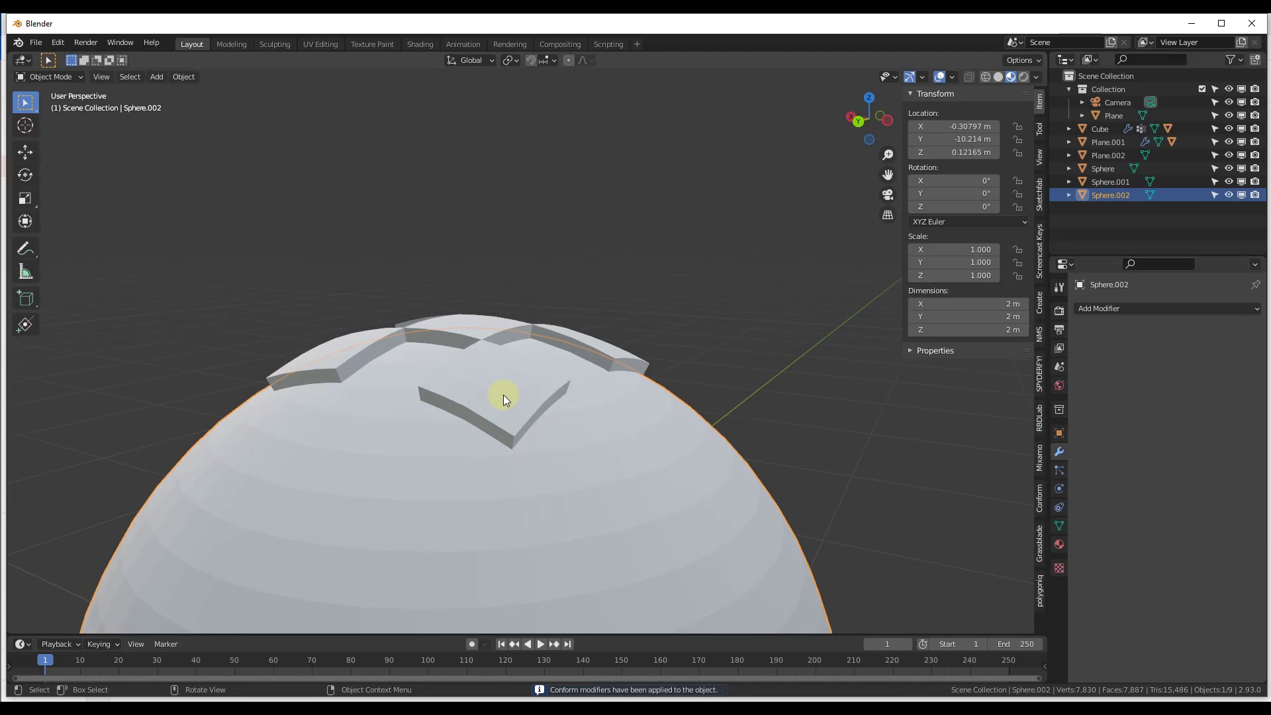
click(499, 389)
middle_drag(505, 381, 474, 368)
key(g)
key(z)
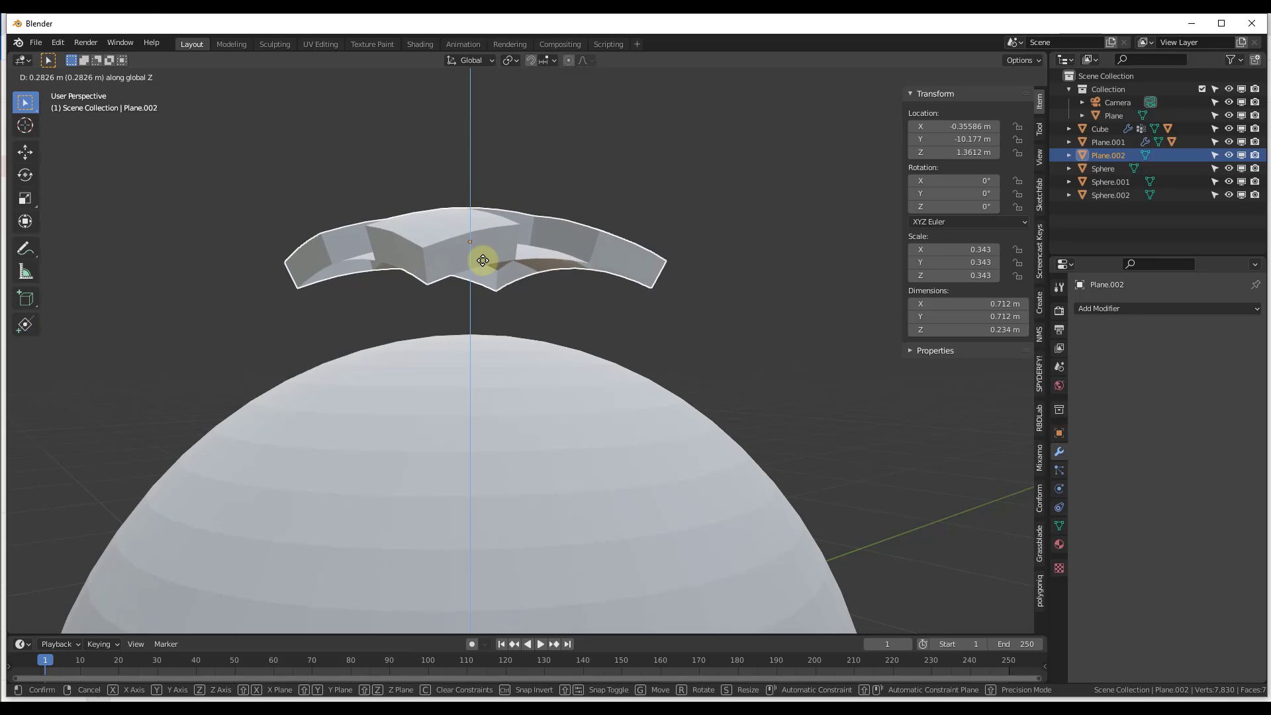
key(Escape)
middle_drag(473, 383, 609, 401)
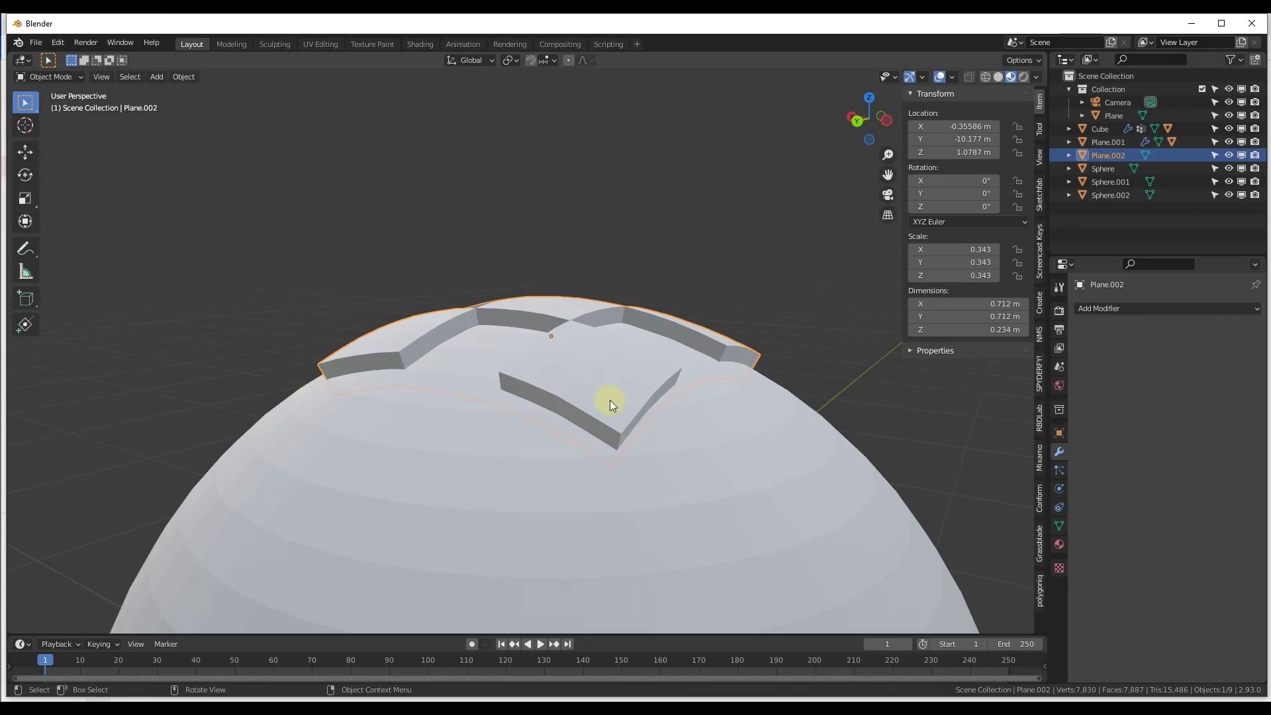
Add a Boolean modifier set to Difference to the sphere, using Plane.002 as the cutting object
click(715, 487)
click(1107, 309)
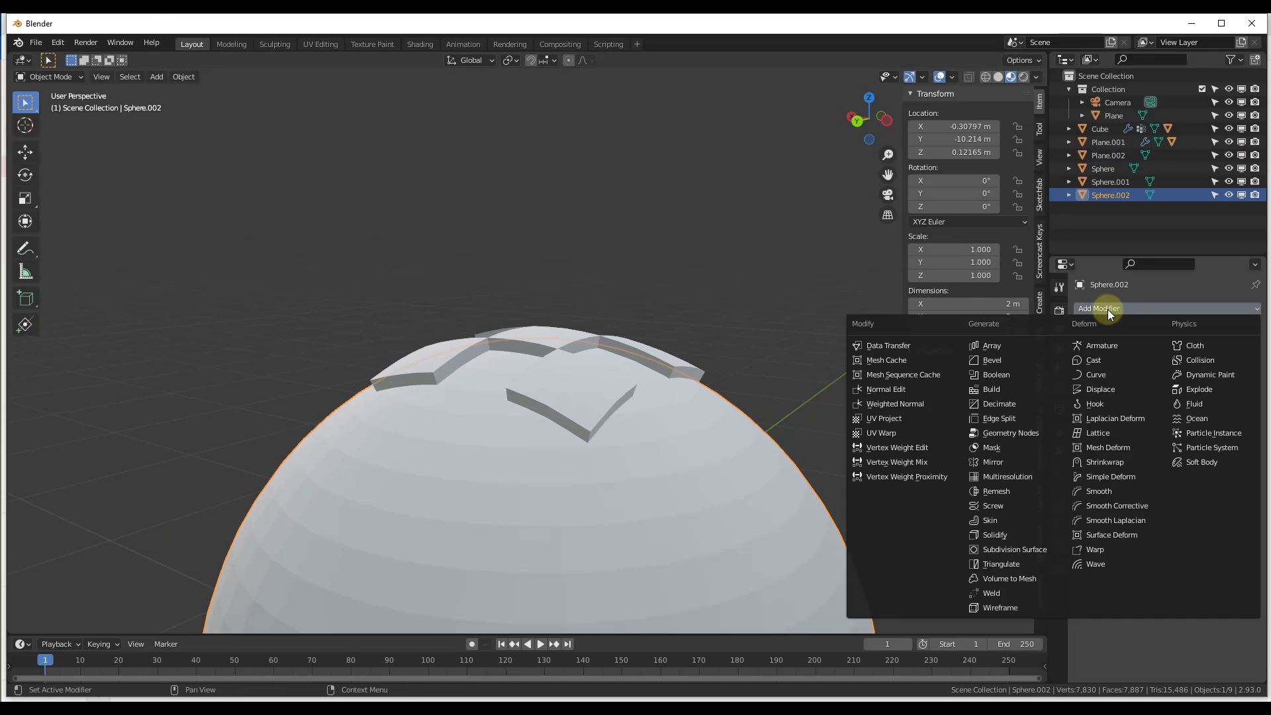
click(1005, 375)
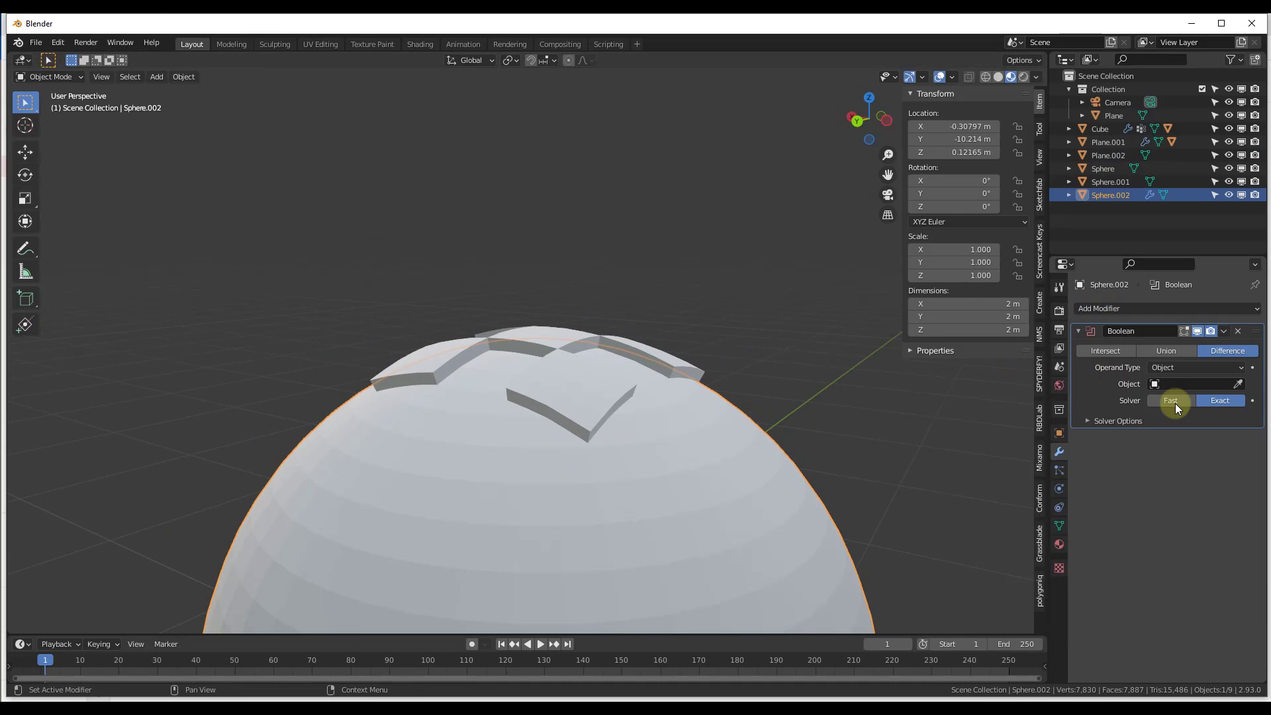
click(1237, 385)
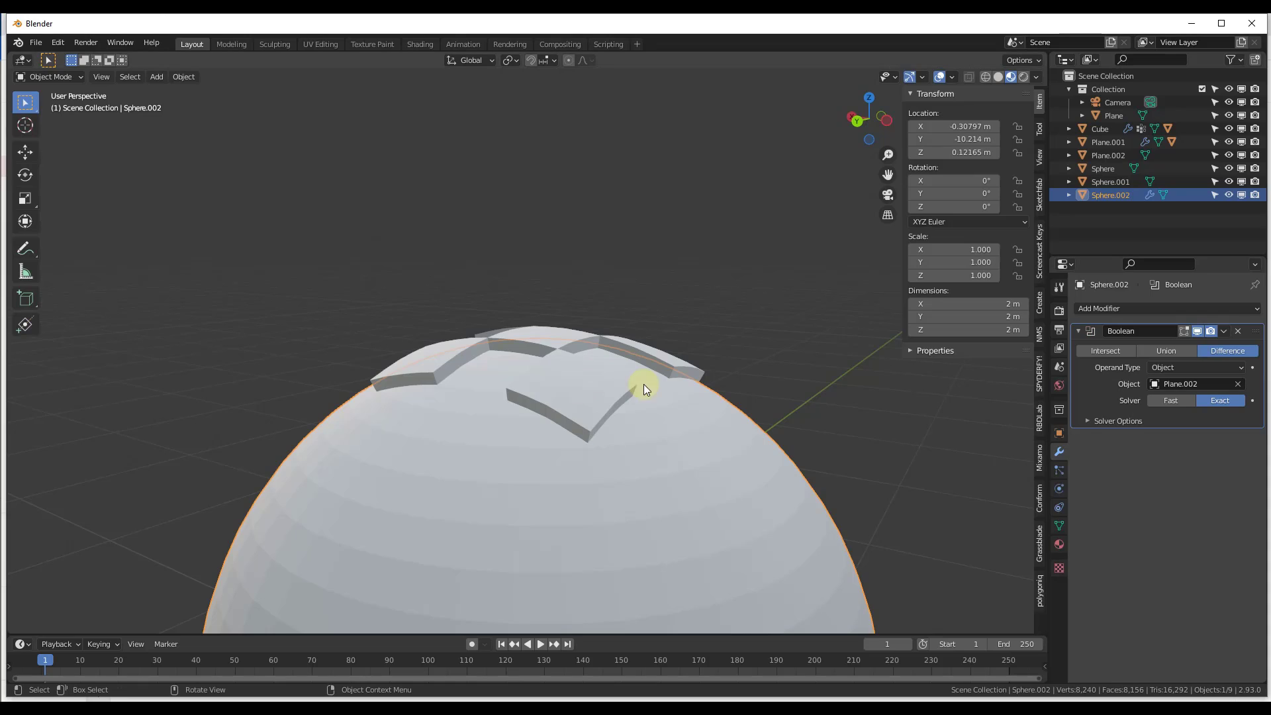
Set the viewport display of the block plane to Bounds so the cuts in the sphere can be seen
click(569, 387)
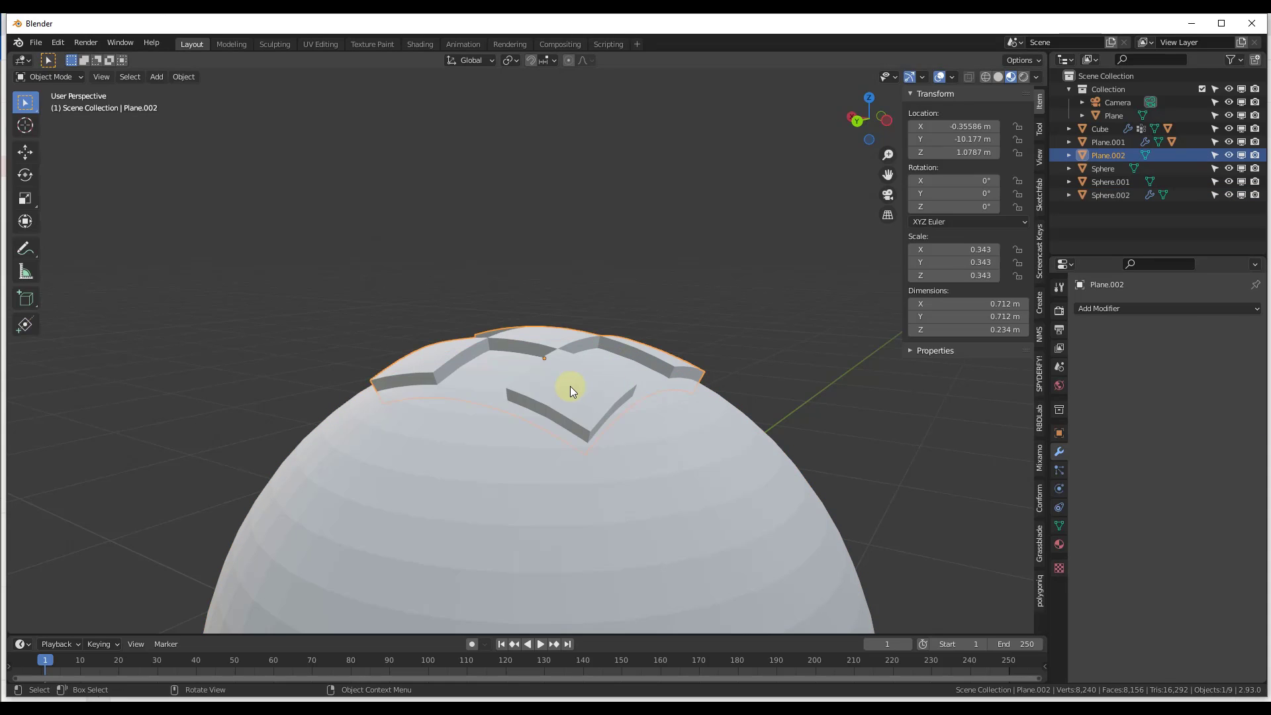
click(1059, 434)
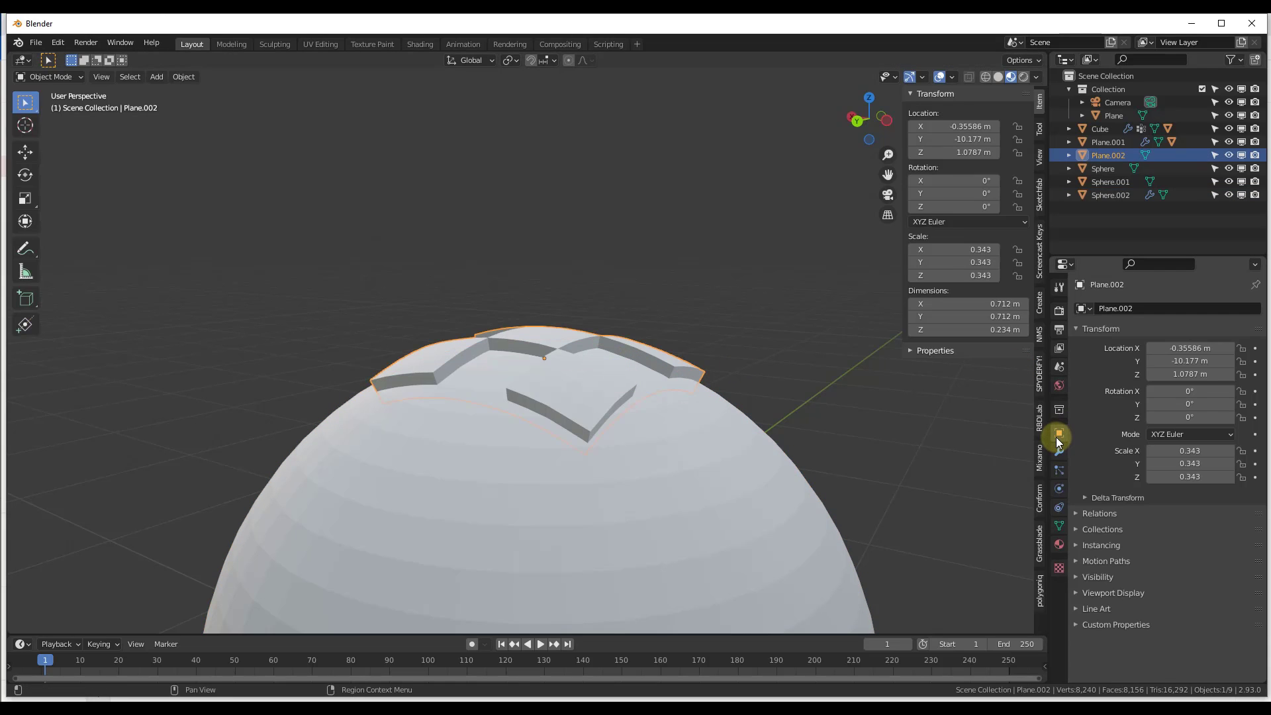
click(1076, 593)
scroll(1147, 514, down, 2)
scroll(1145, 512, down, 2)
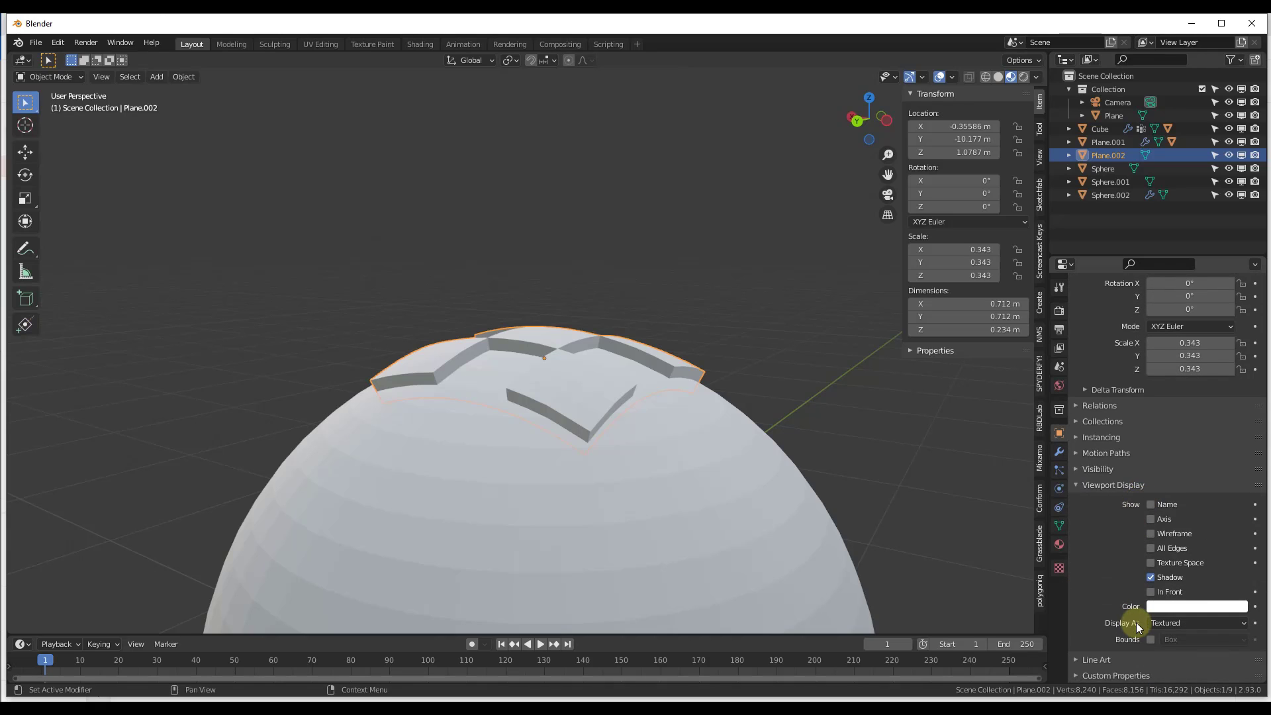
click(1157, 623)
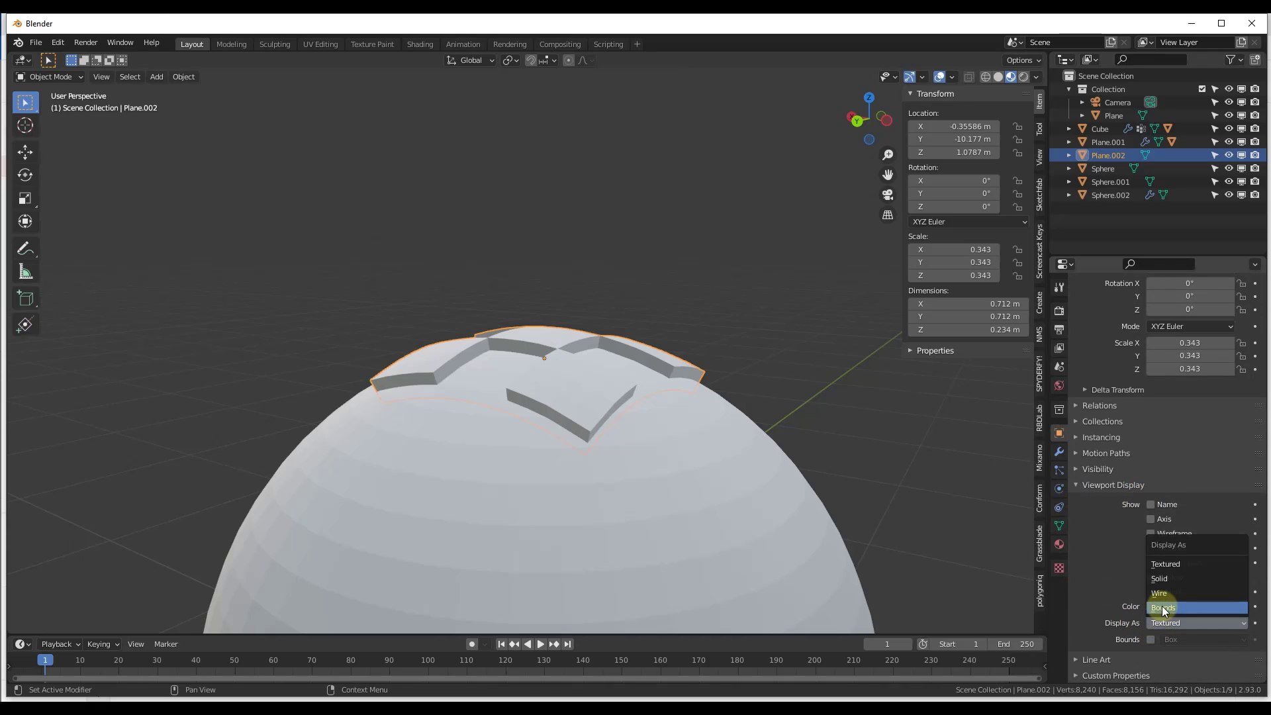
click(1162, 607)
middle_drag(617, 401, 621, 369)
scroll(621, 364, up, 3)
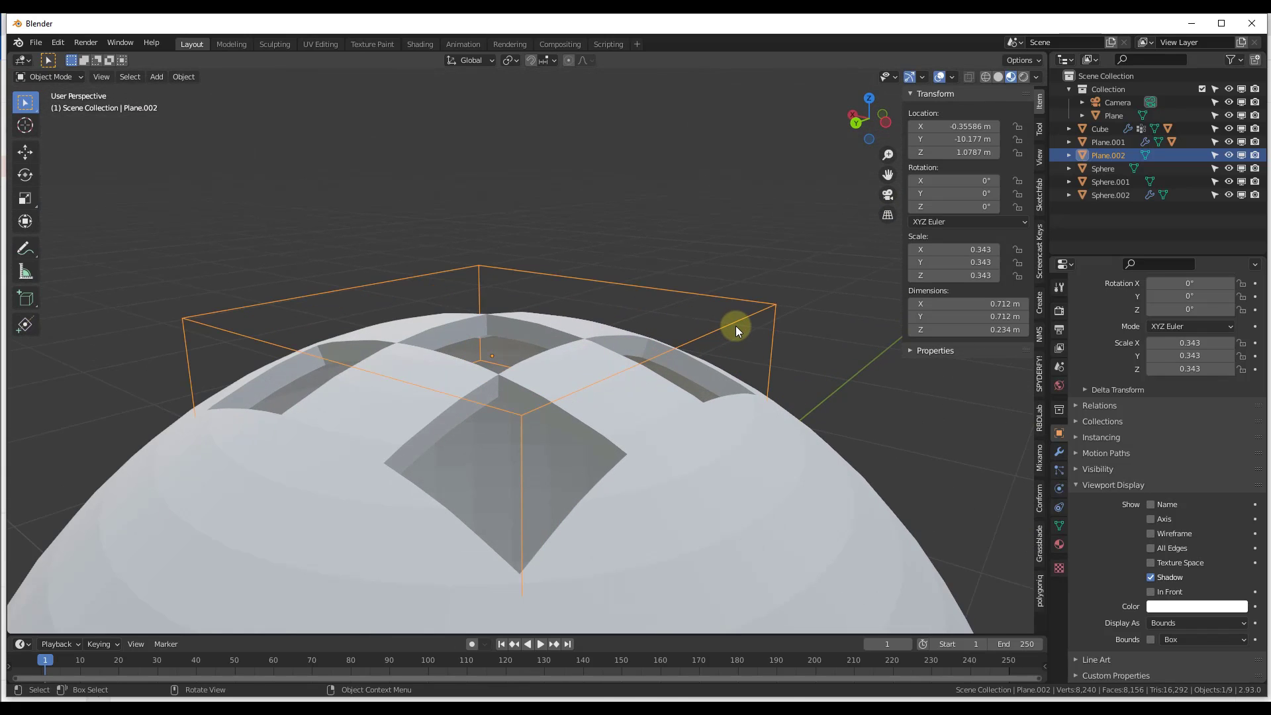
Lower the cutting block plane about 0.017 m along the Z axis to deepen the cuts
key(g)
key(z)
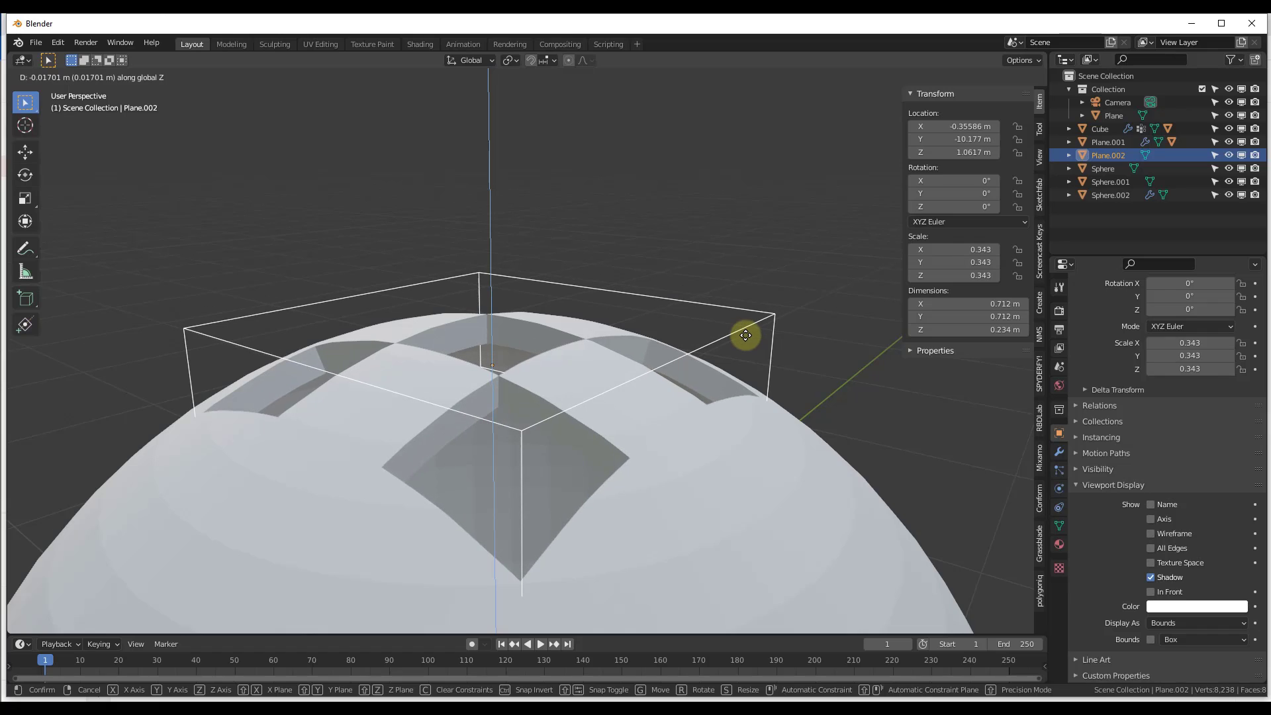
click(746, 334)
scroll(609, 386, down, 4)
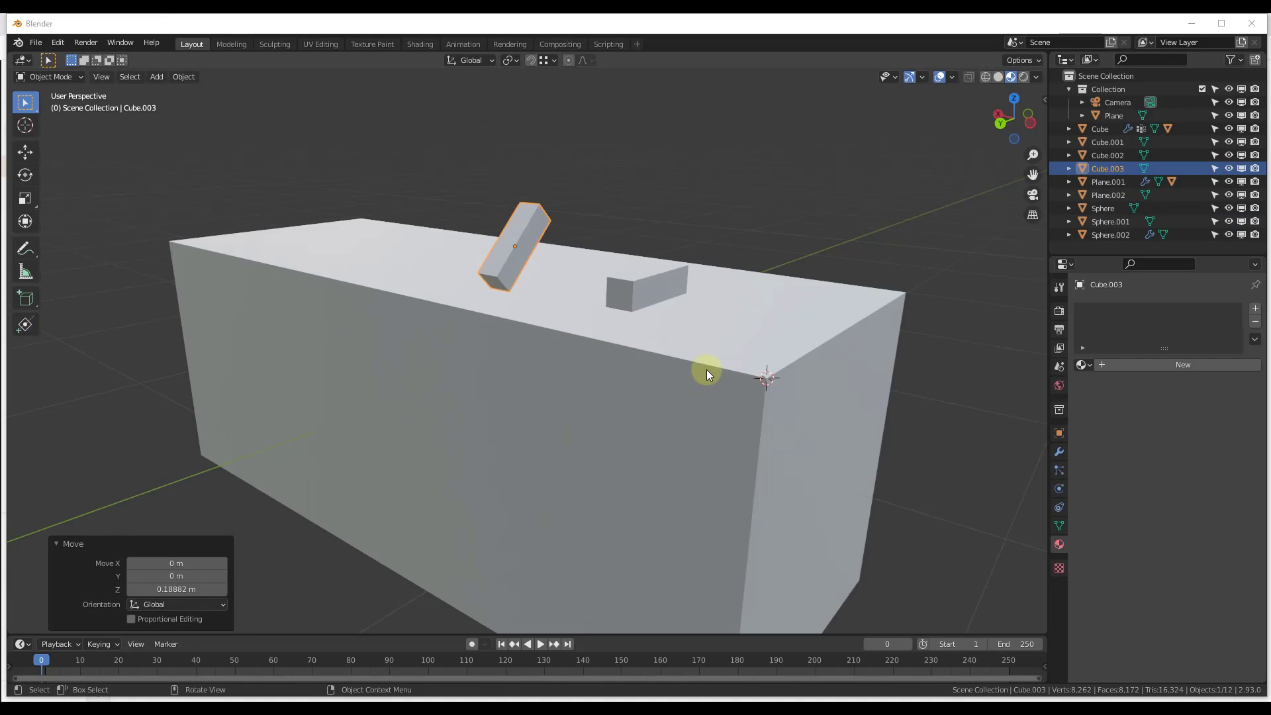
Switch to the browser, review the Features and demo images on the Conform Object product page, and return to Blender
middle_drag(705, 370, 730, 348)
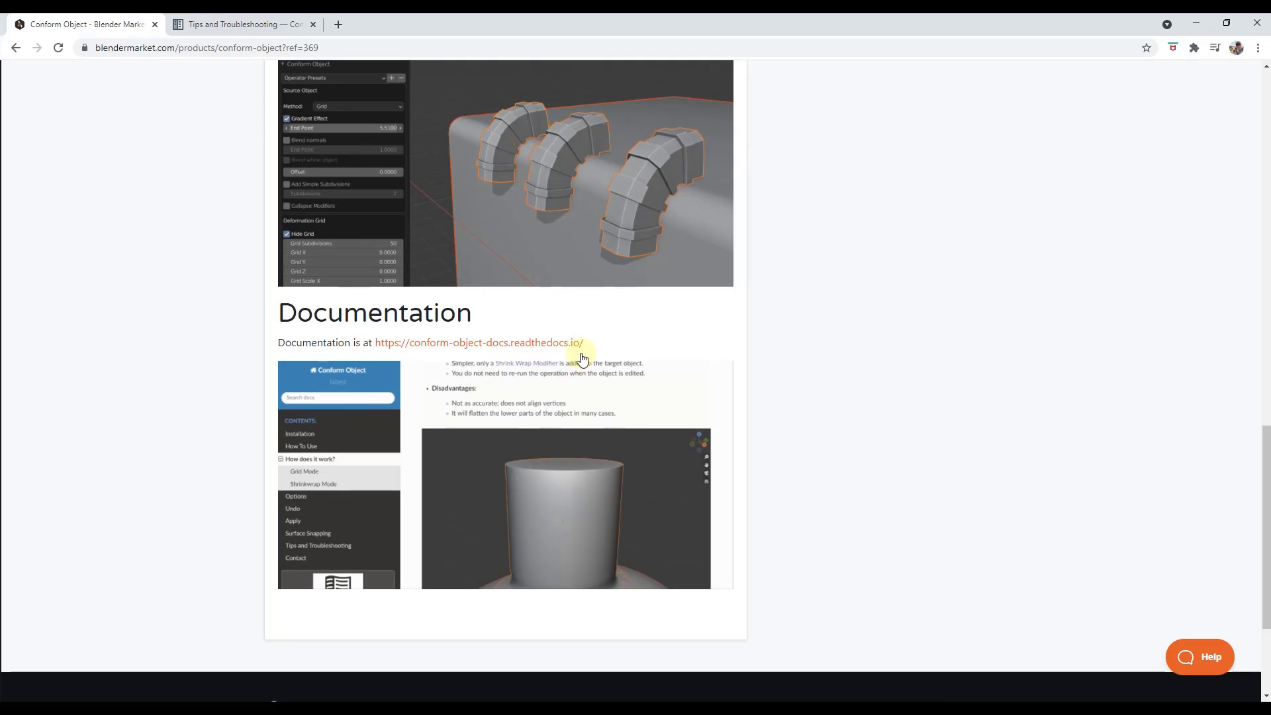
scroll(657, 343, up, 2)
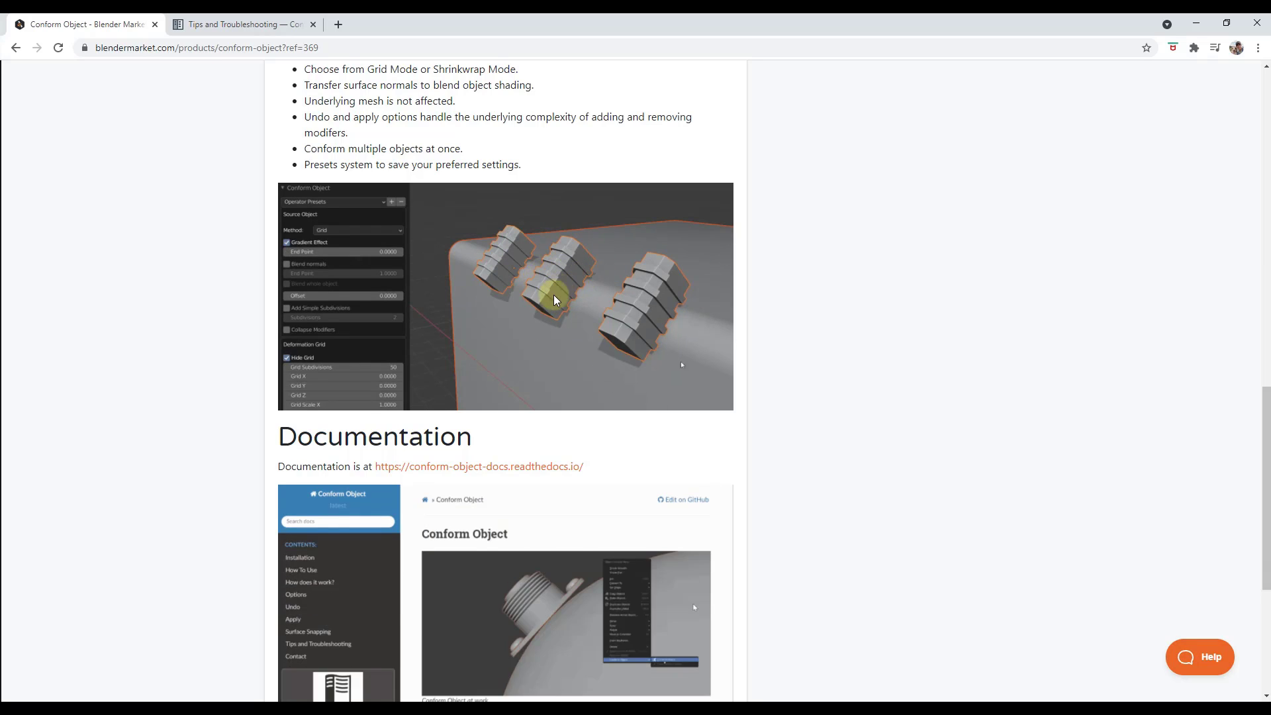
scroll(595, 378, up, 1)
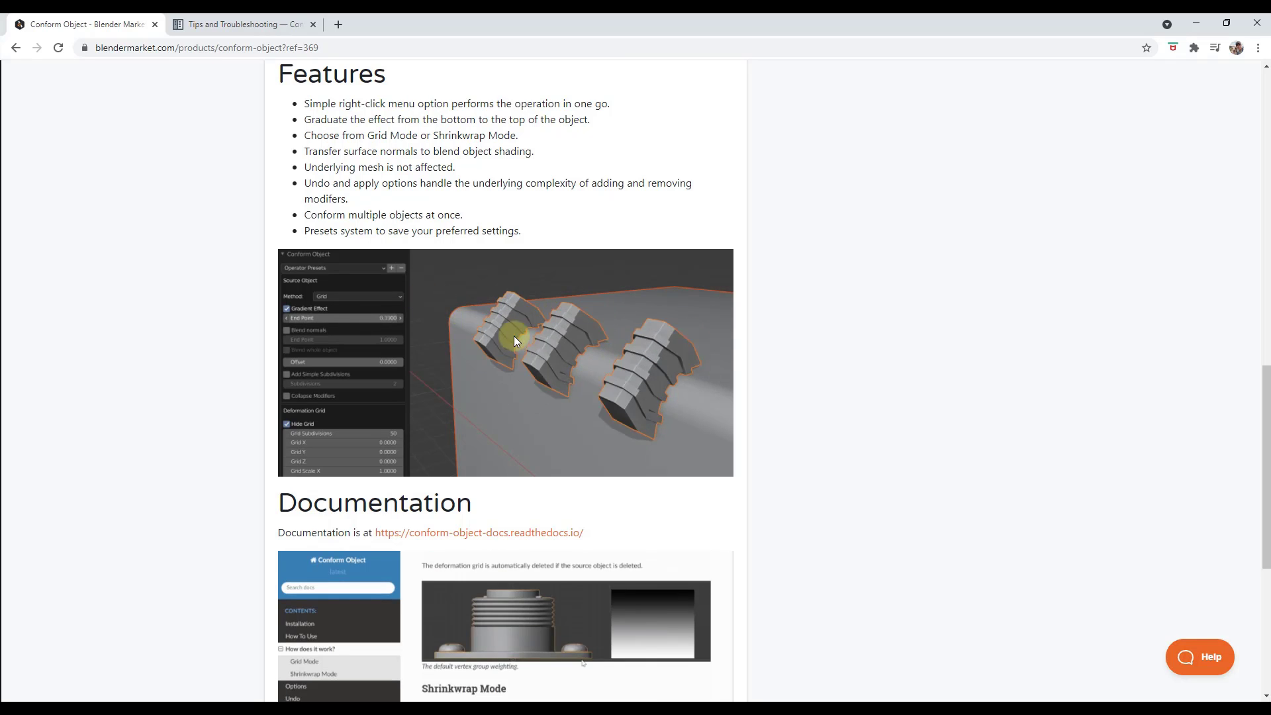
click(1196, 23)
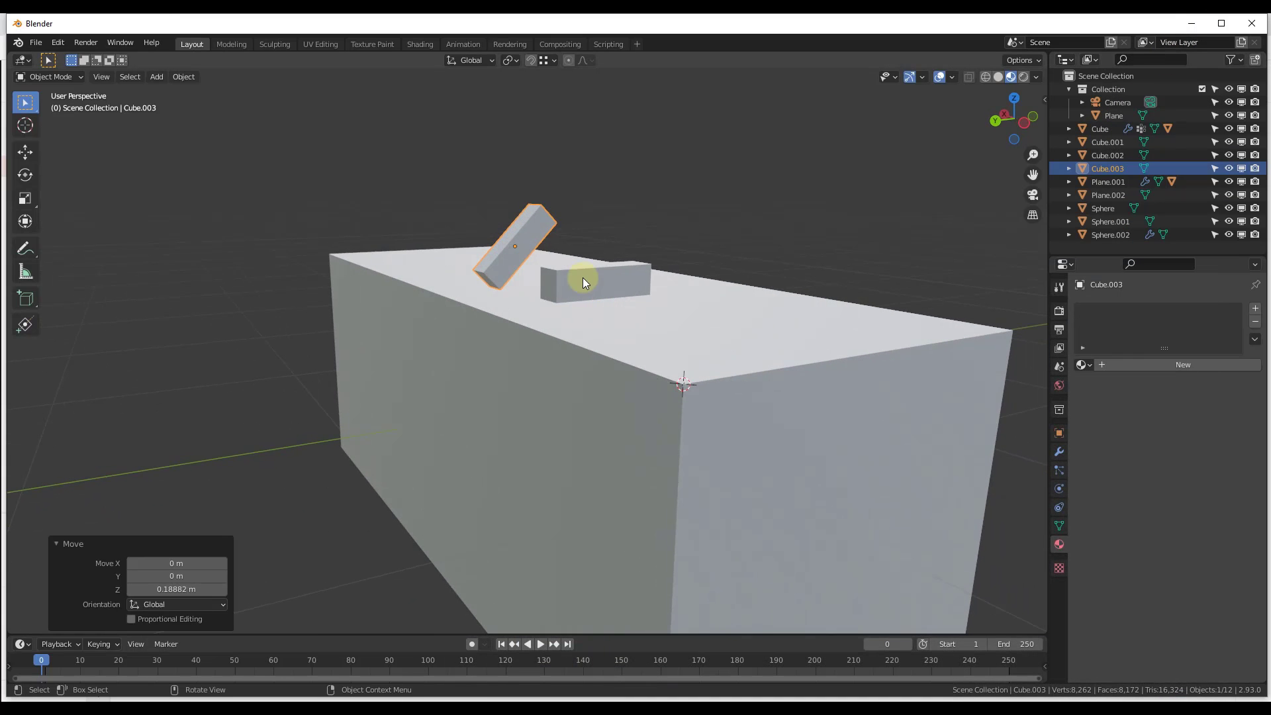
Subdivide the mesh of the horizontal bar above the large box with 4 cuts
click(588, 281)
scroll(596, 289, up, 5)
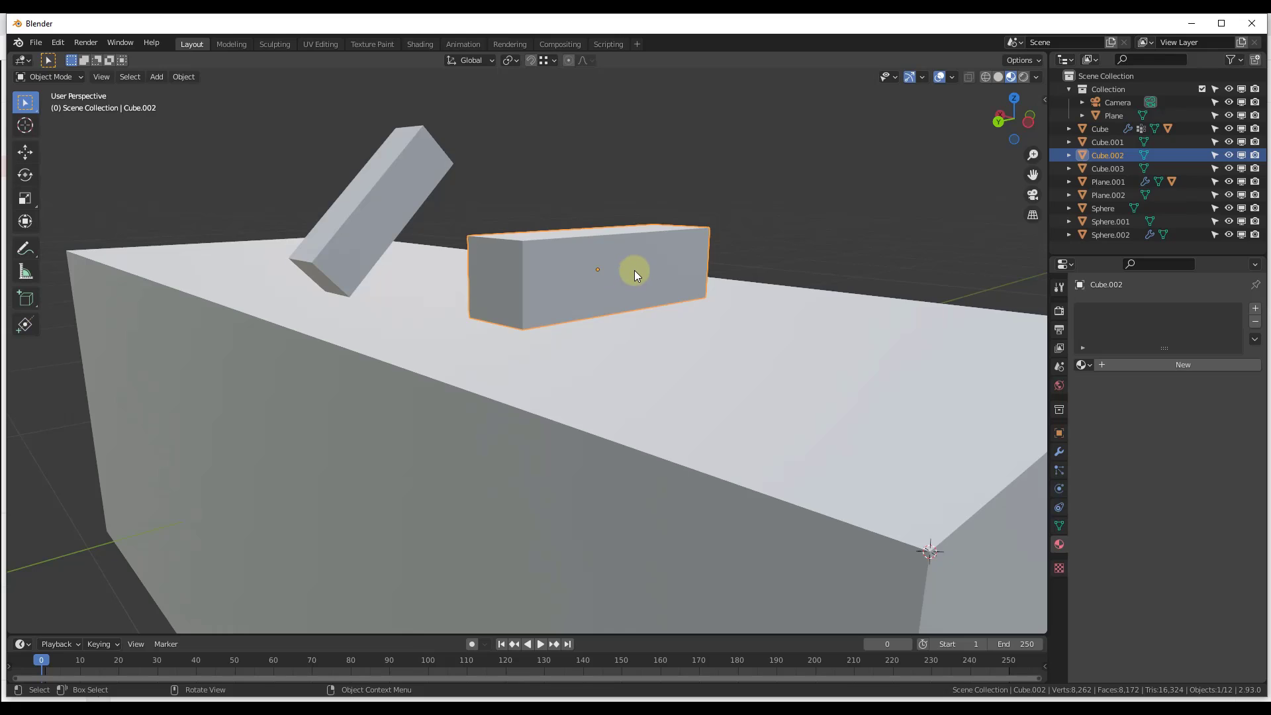
scroll(634, 270, down, 4)
mouse_move(675, 279)
middle_down()
mouse_move(612, 272)
mouse_move(670, 298)
middle_up()
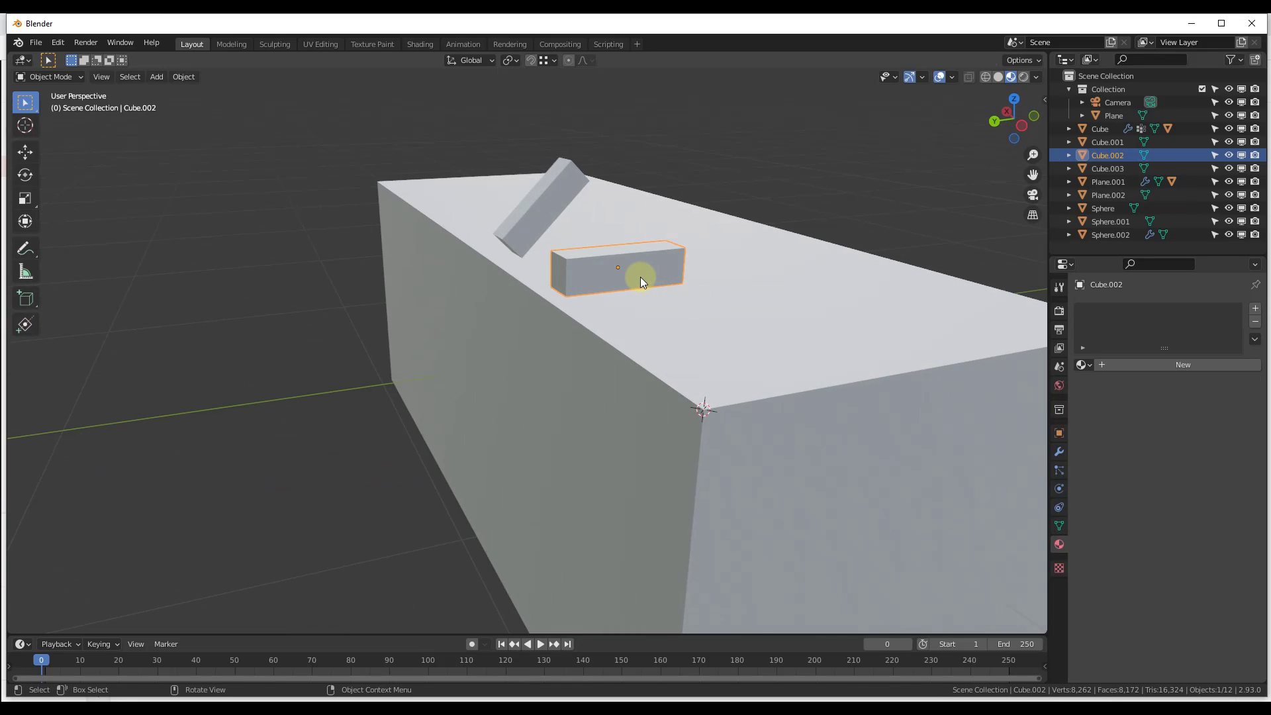
key(Tab)
right_click(638, 258)
click(625, 262)
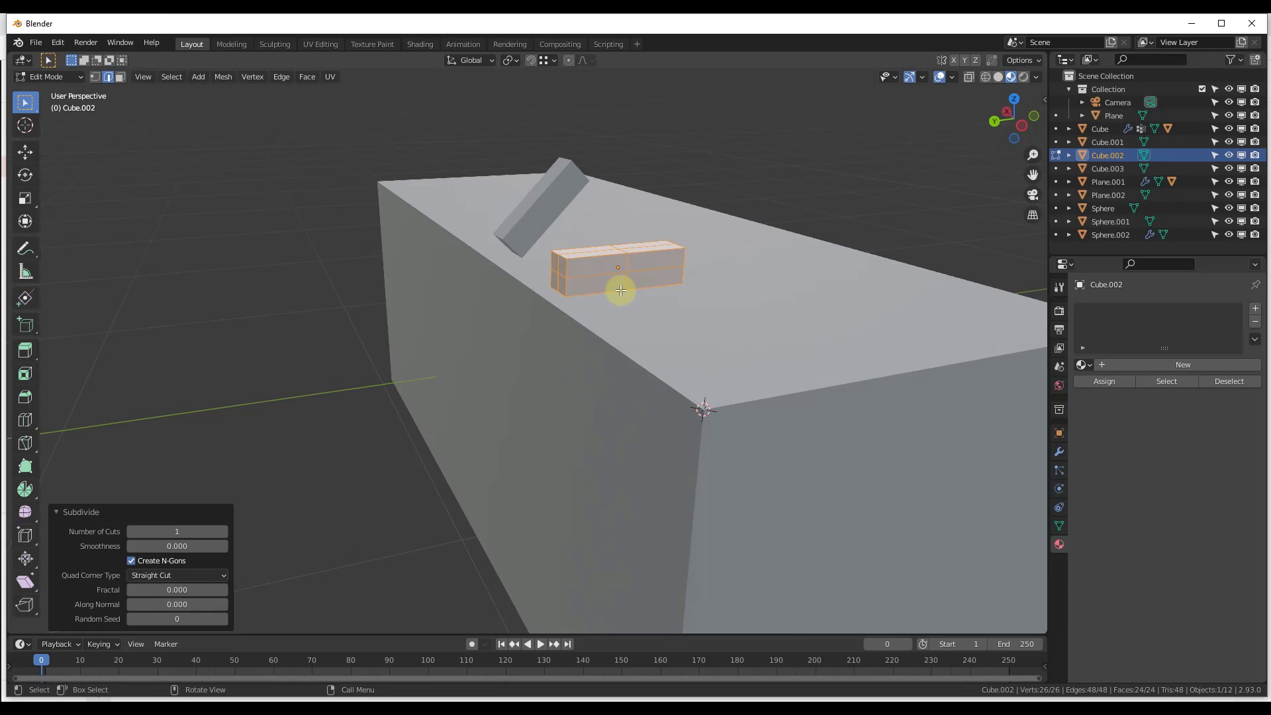
click(222, 530)
click(223, 531)
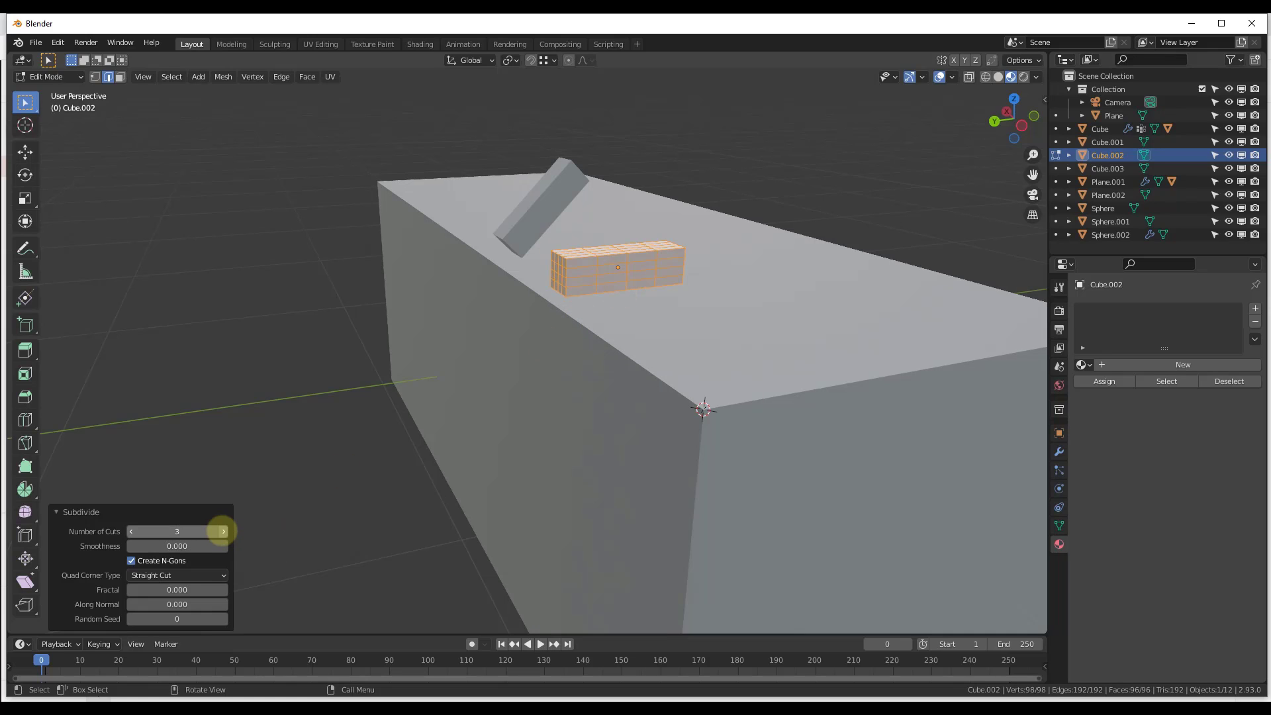
click(223, 532)
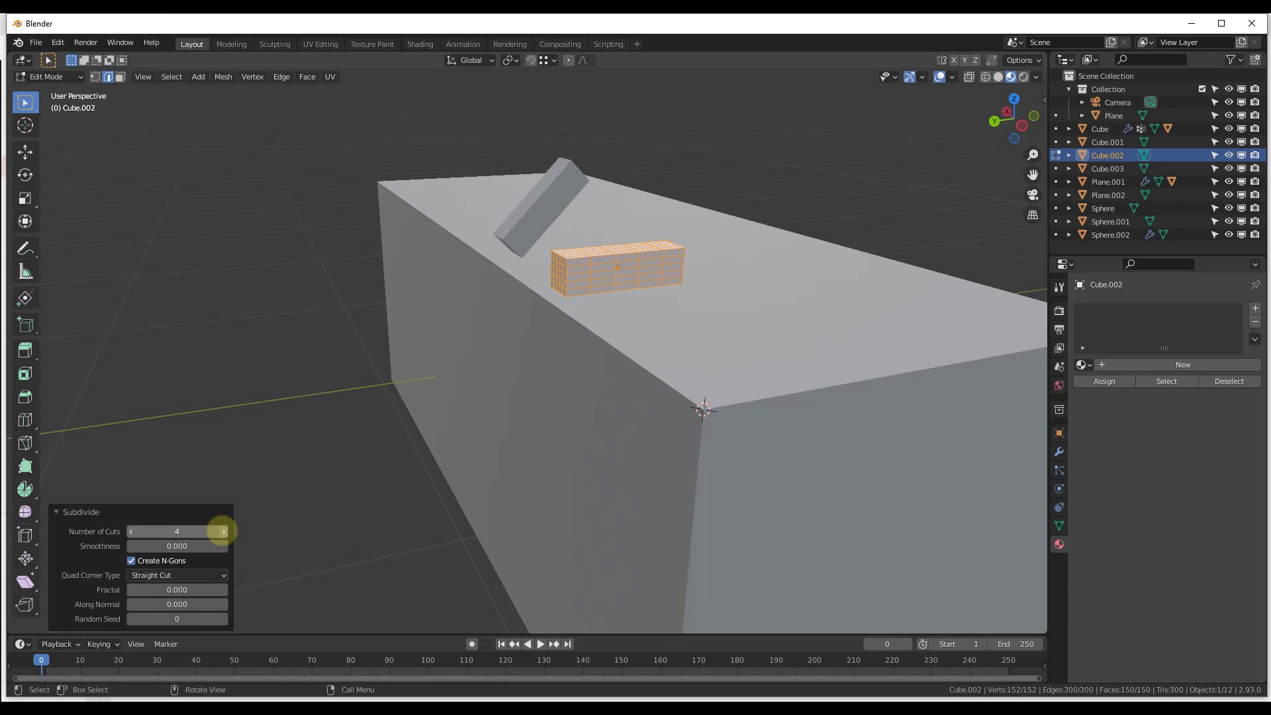
click(367, 497)
key(Tab)
Conform the subdivided horizontal bar onto the large box with Conform Object
middle_drag(653, 335, 603, 392)
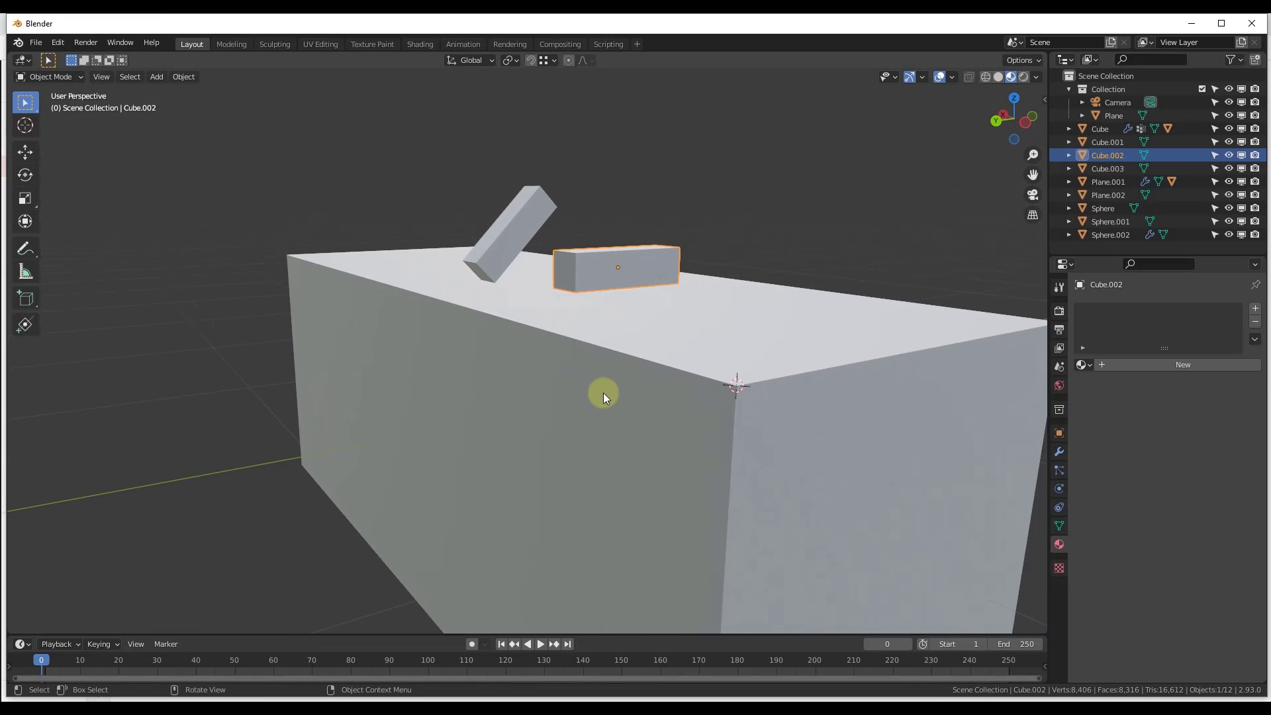
shift+click(660, 391)
right_click(654, 392)
mouse_move(649, 397)
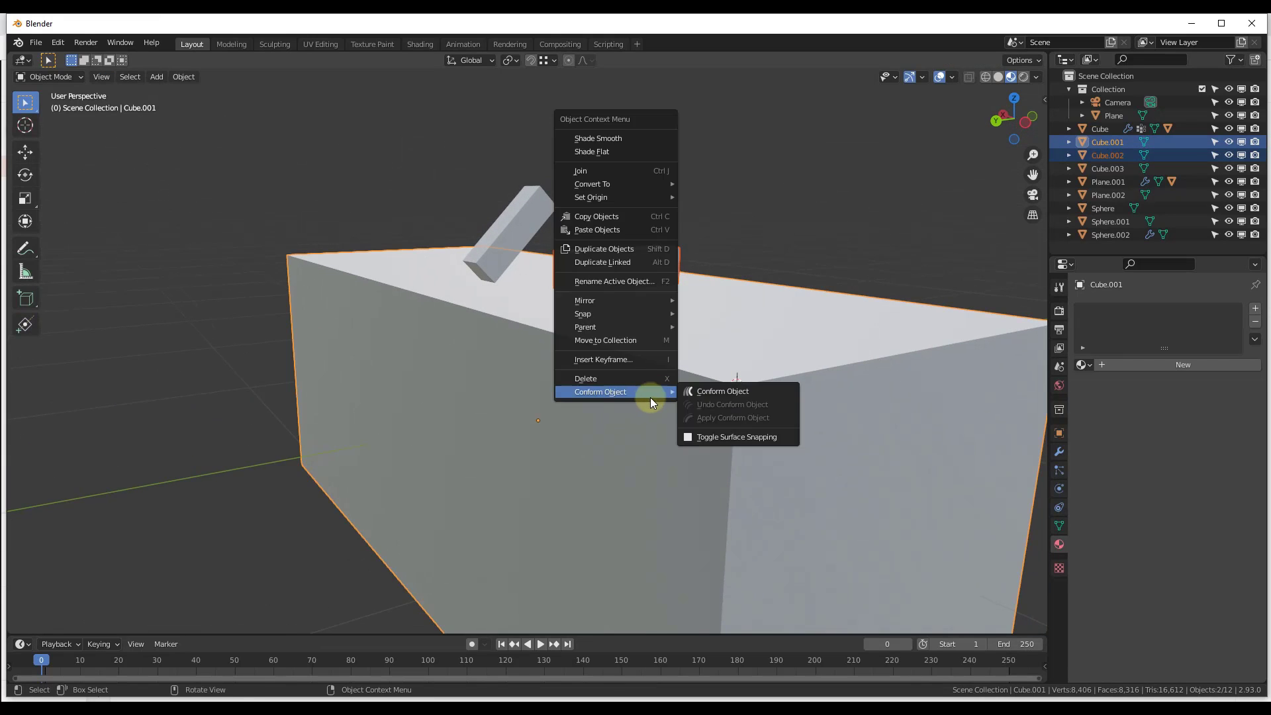
click(708, 394)
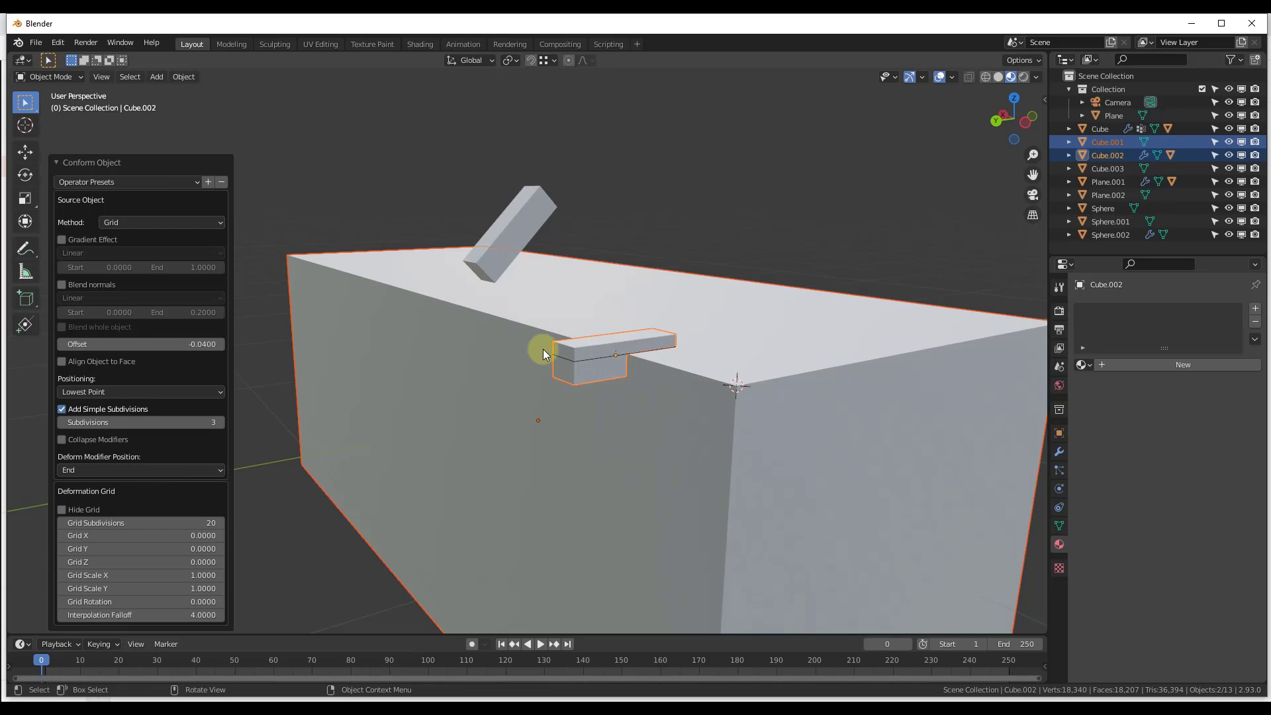
middle_drag(629, 378, 605, 357)
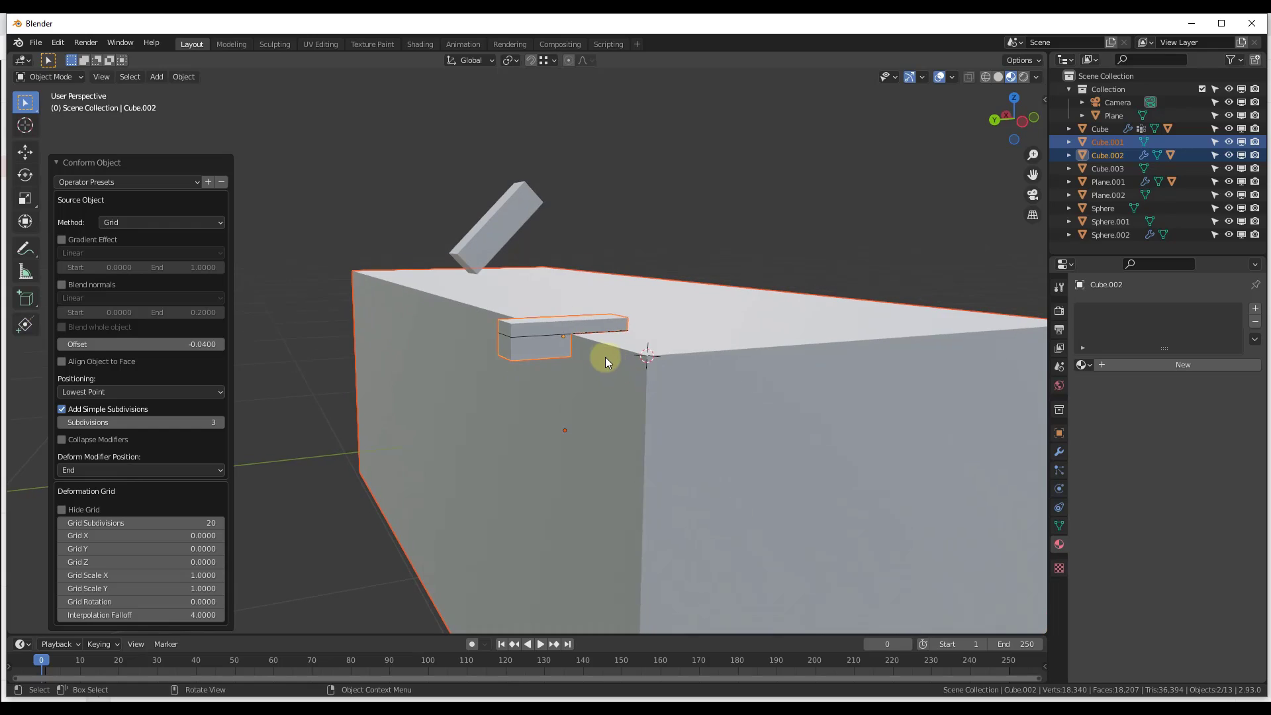
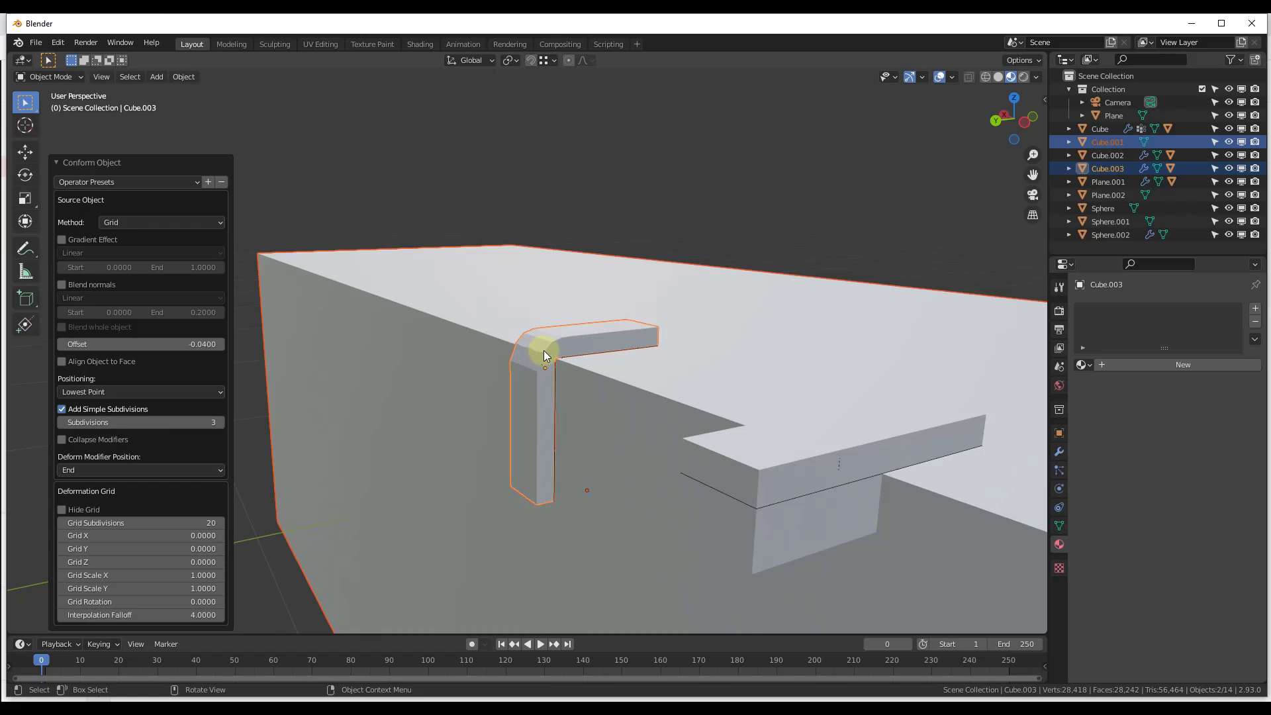
Set the Conform Object offset to 0 for the bar wrapped over the box edge
drag(169, 344, 166, 344)
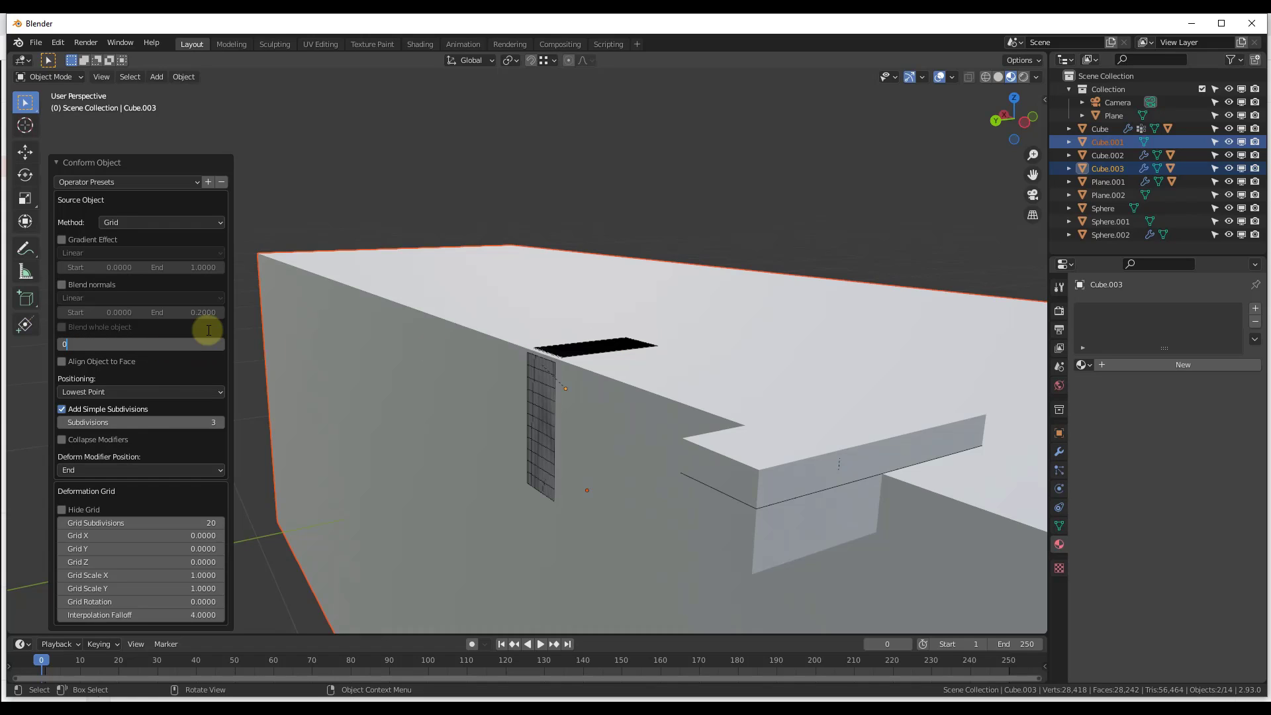
key(Return)
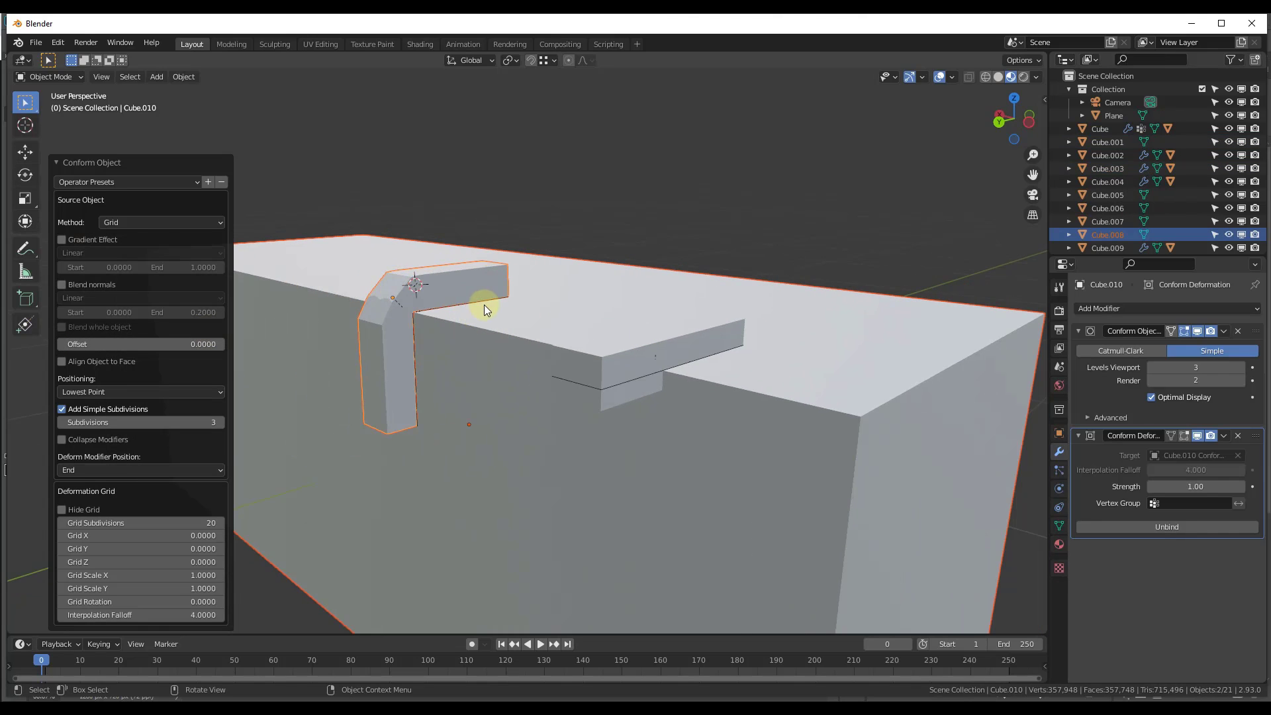
Examine how the conformed bar bends around the sharp edge of the large box from several distances and angles
scroll(563, 296, down, 3)
scroll(479, 297, up, 4)
middle_drag(498, 295, 545, 308)
scroll(545, 309, up, 2)
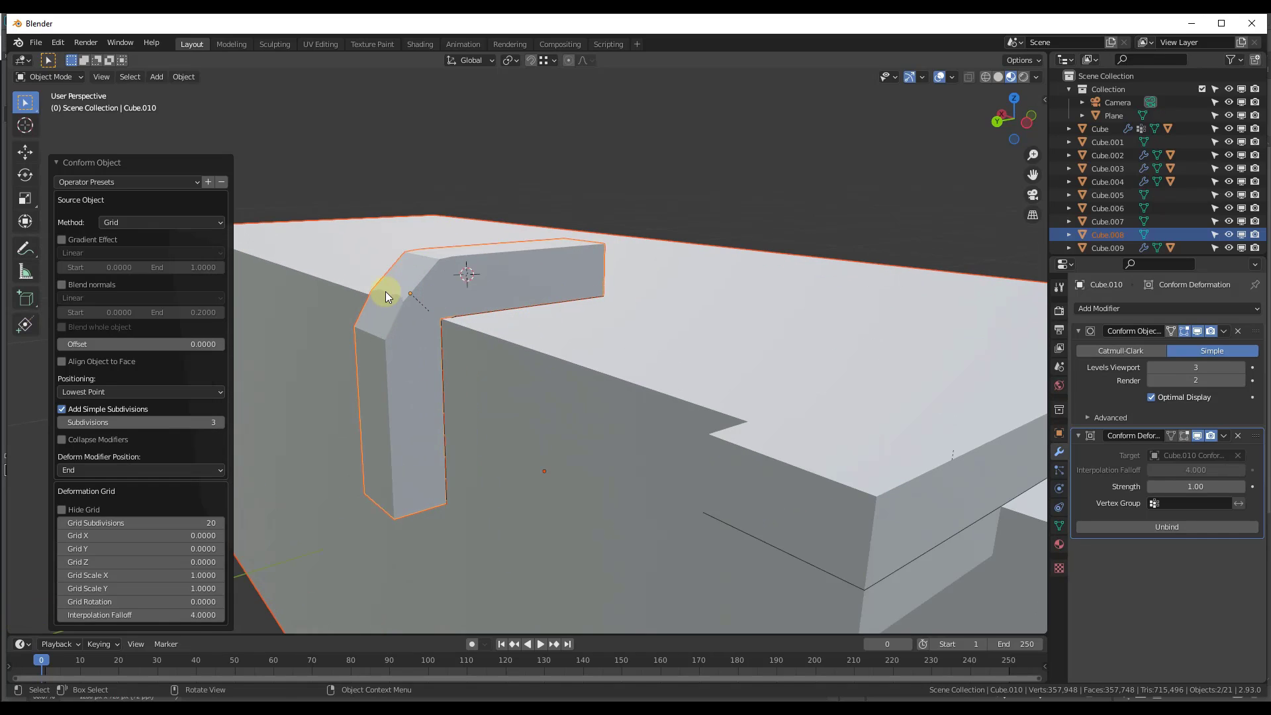
scroll(406, 315, down, 3)
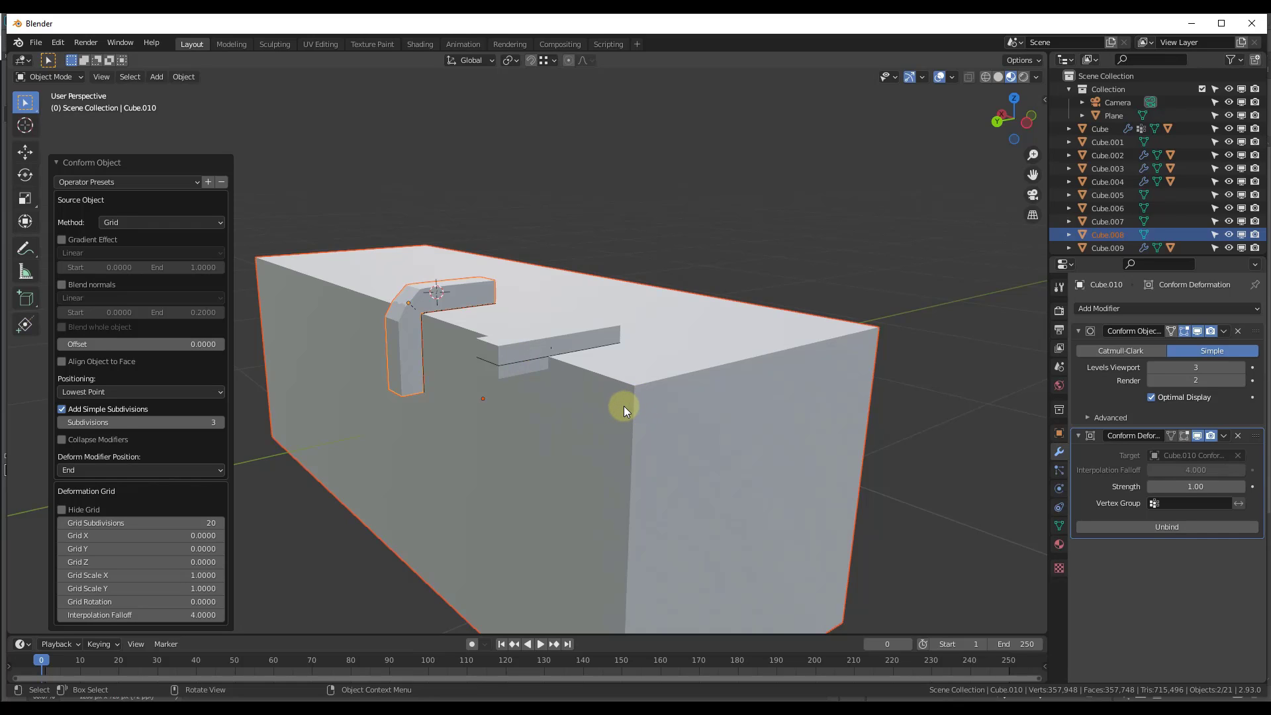
scroll(431, 311, up, 5)
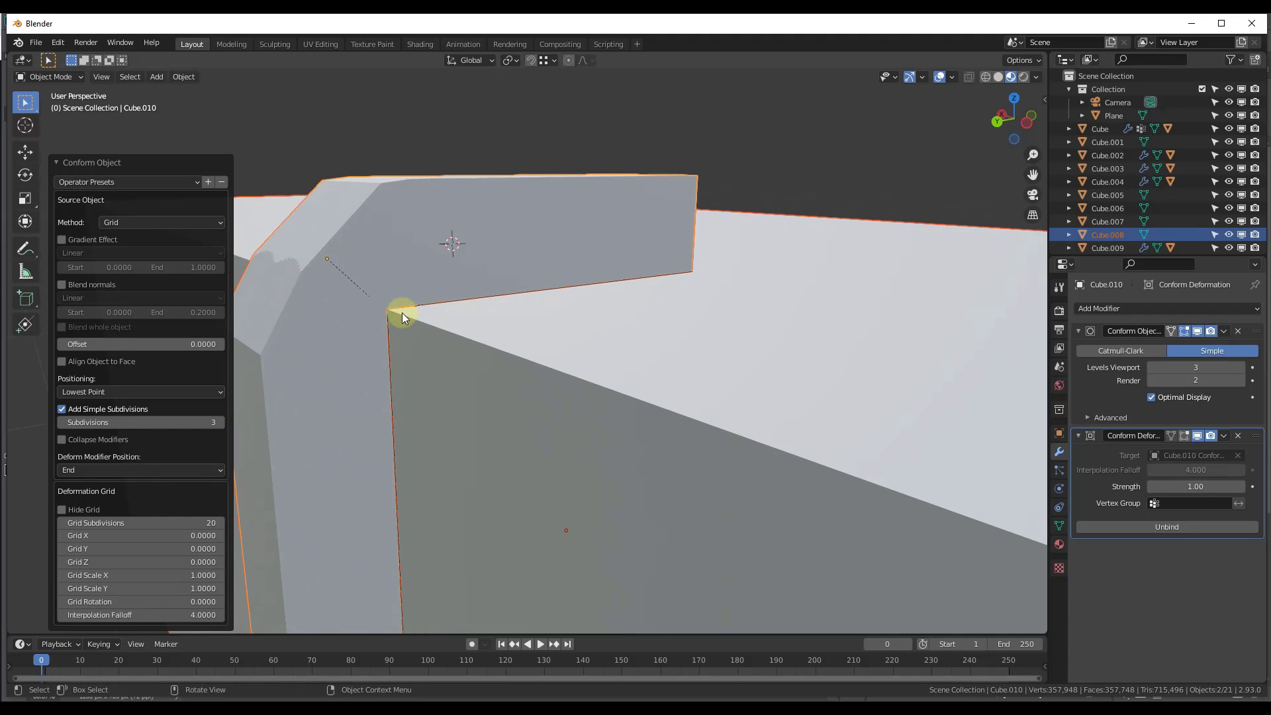
mouse_move(402, 312)
middle_down()
mouse_move(439, 323)
mouse_move(403, 303)
middle_up()
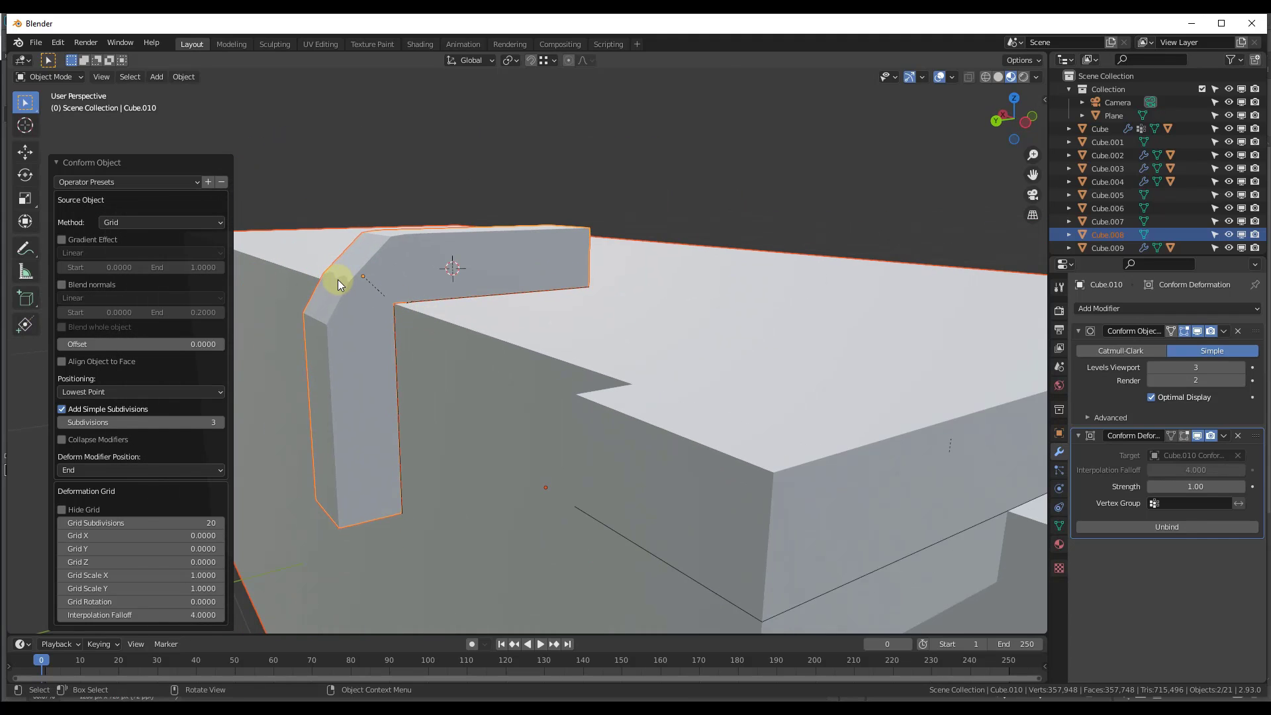
middle_drag(633, 287, 613, 325)
scroll(613, 326, down, 4)
Bevel the large box's long upper edge beneath the bars by about 0.29 m with 8 segments, and return to Object Mode
click(755, 380)
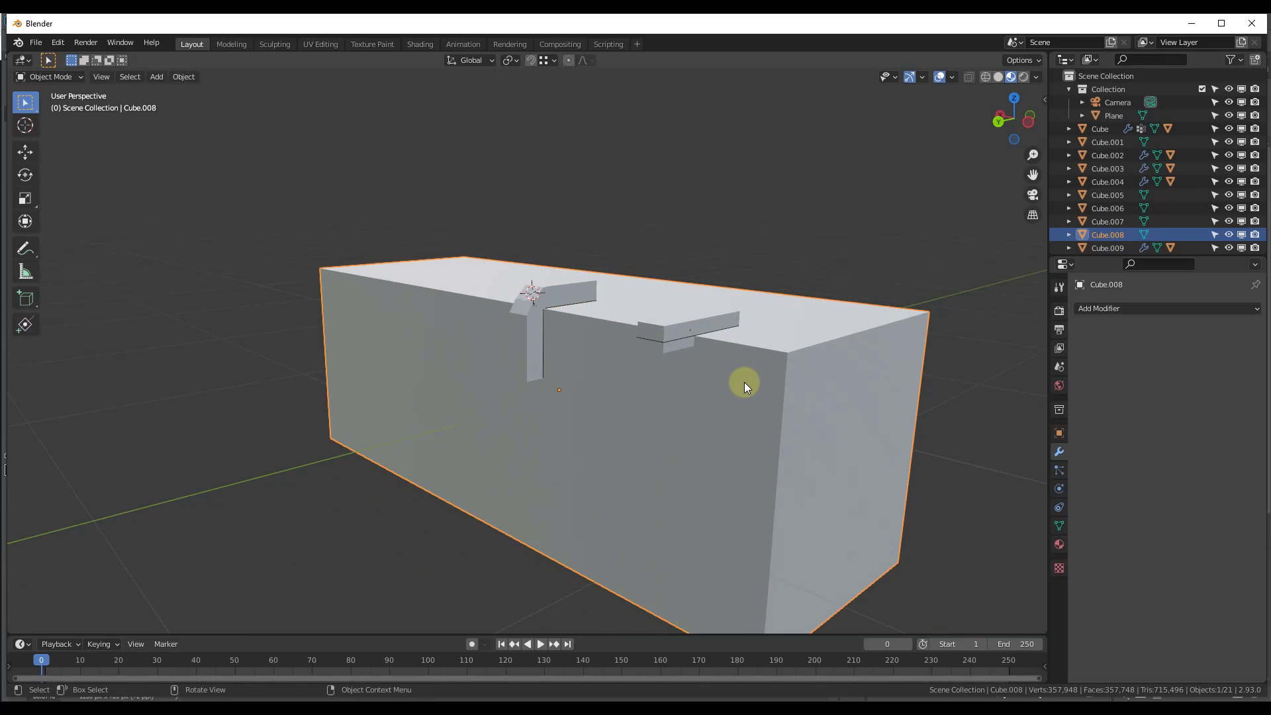
key(Tab)
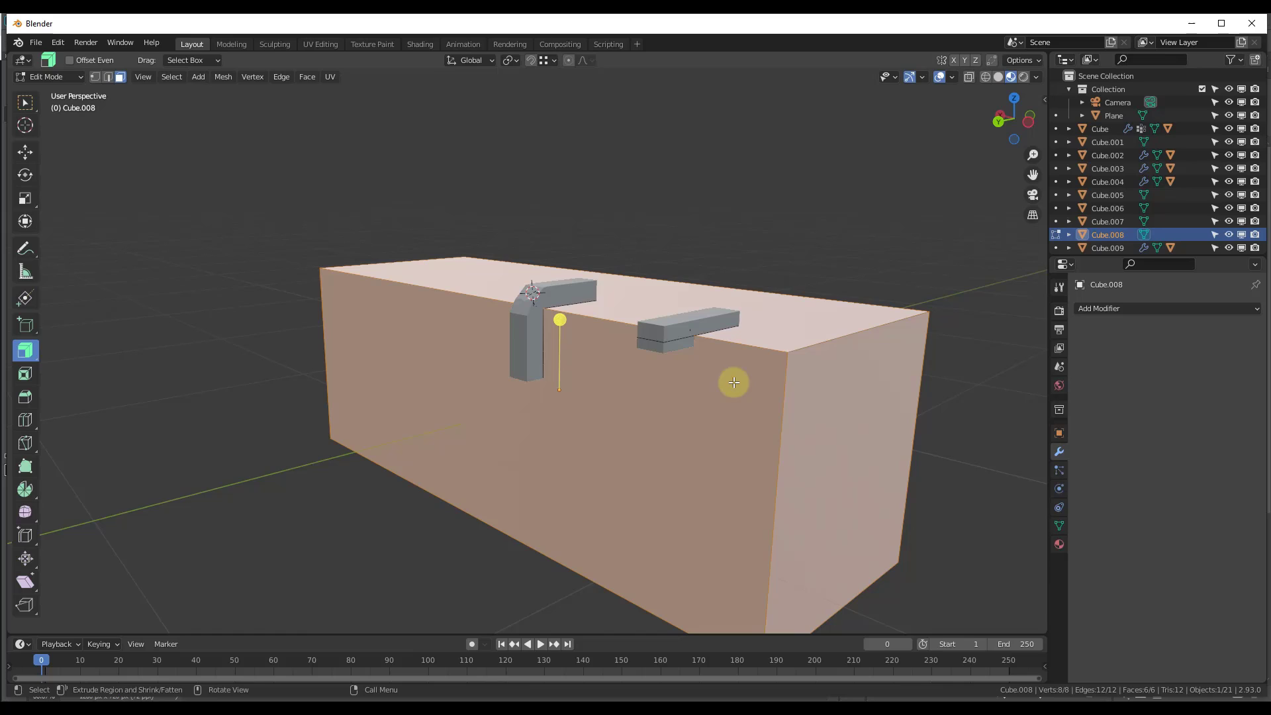
click(597, 319)
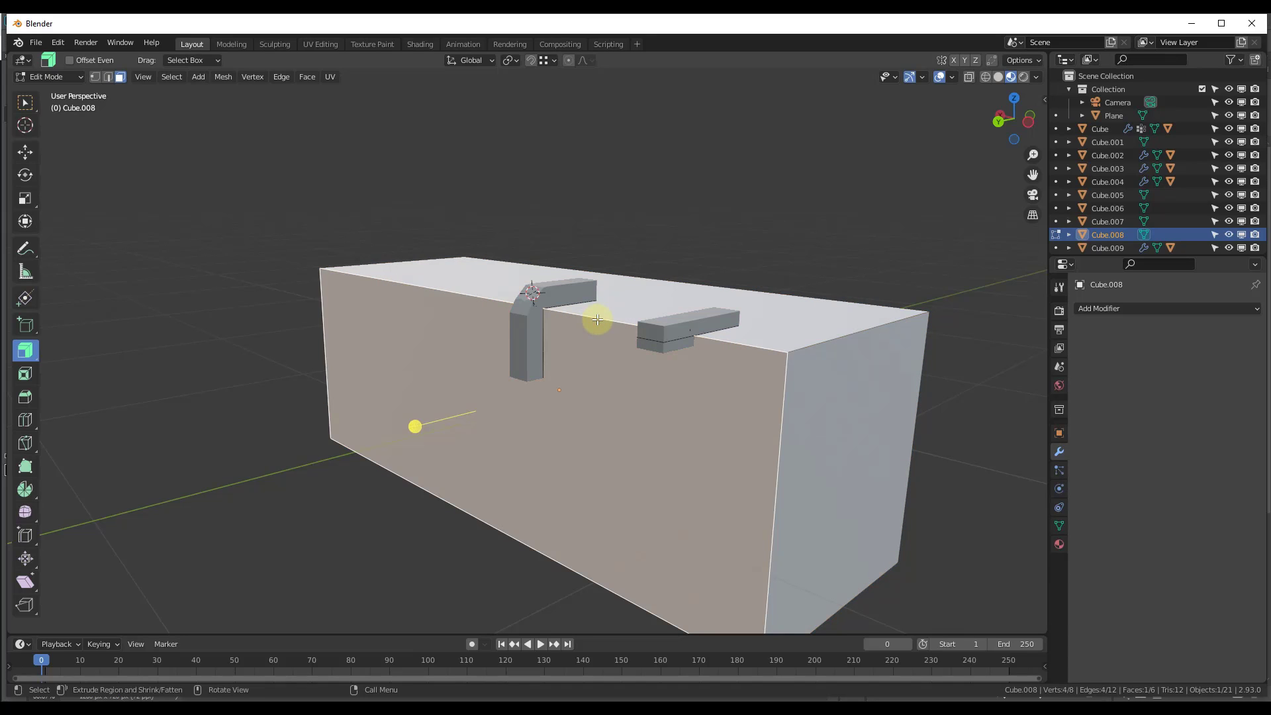
key(2)
click(602, 317)
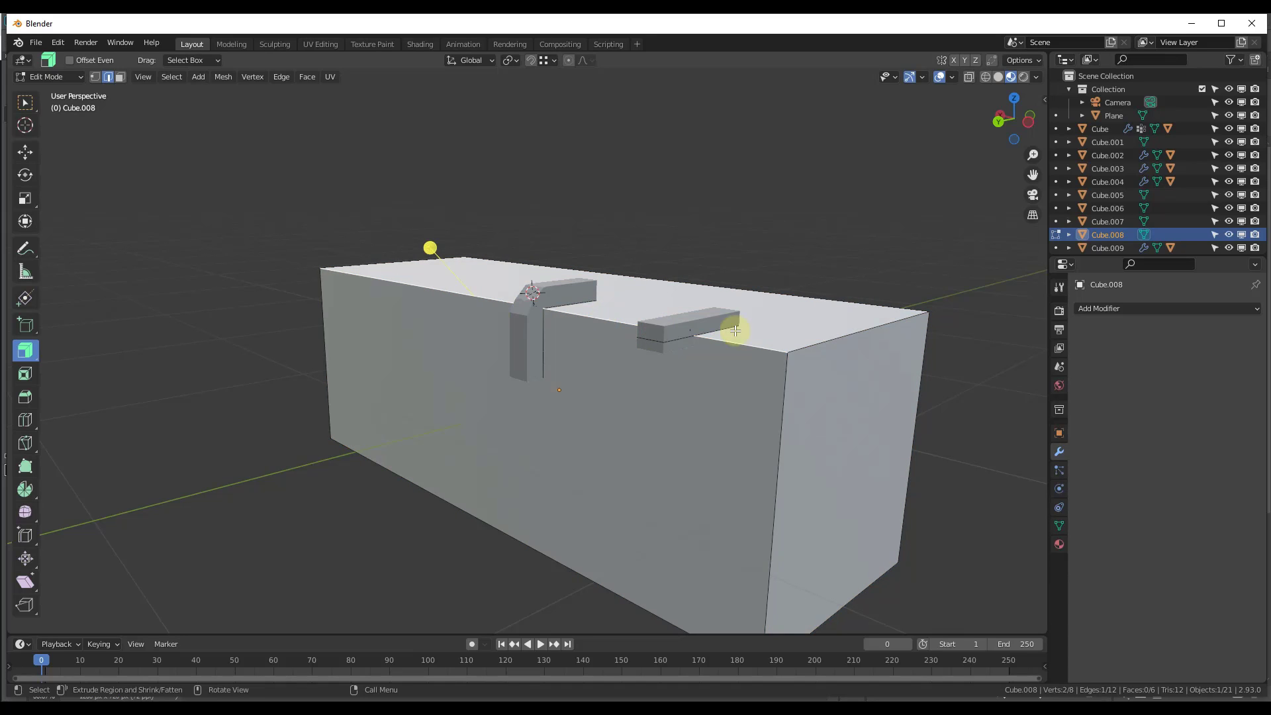
middle_drag(735, 331, 648, 337)
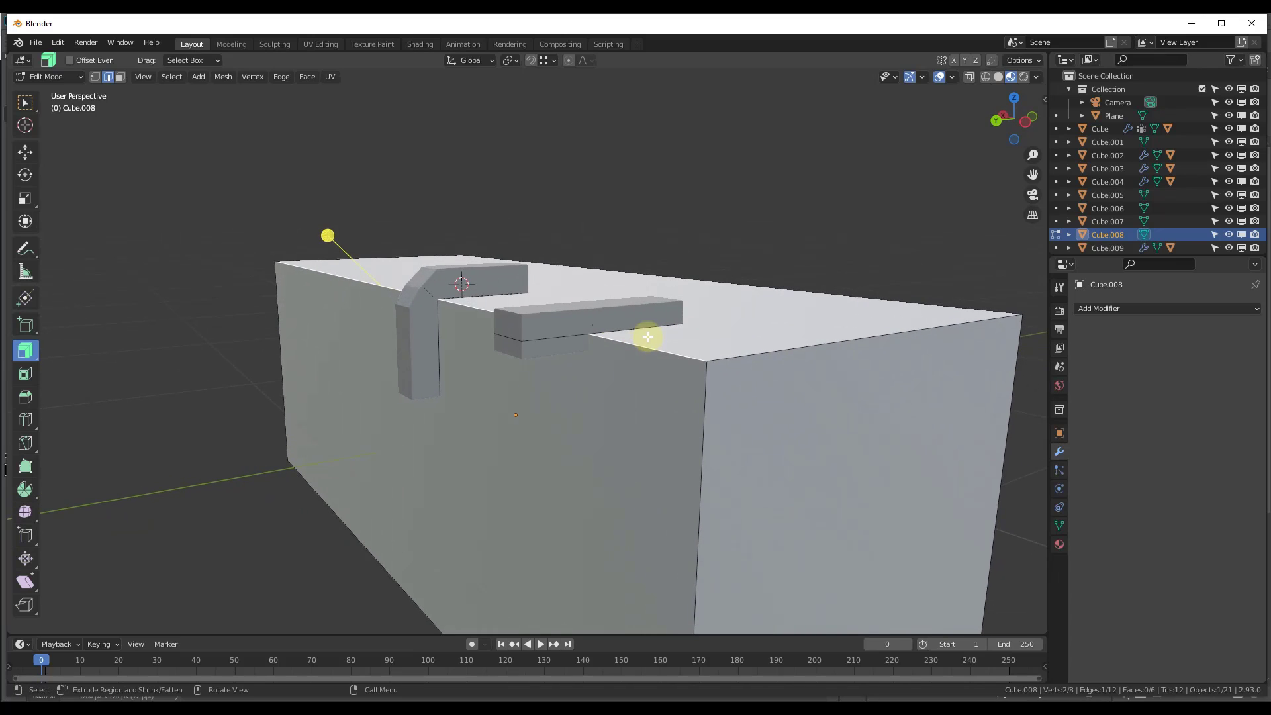
key(ctrl+b)
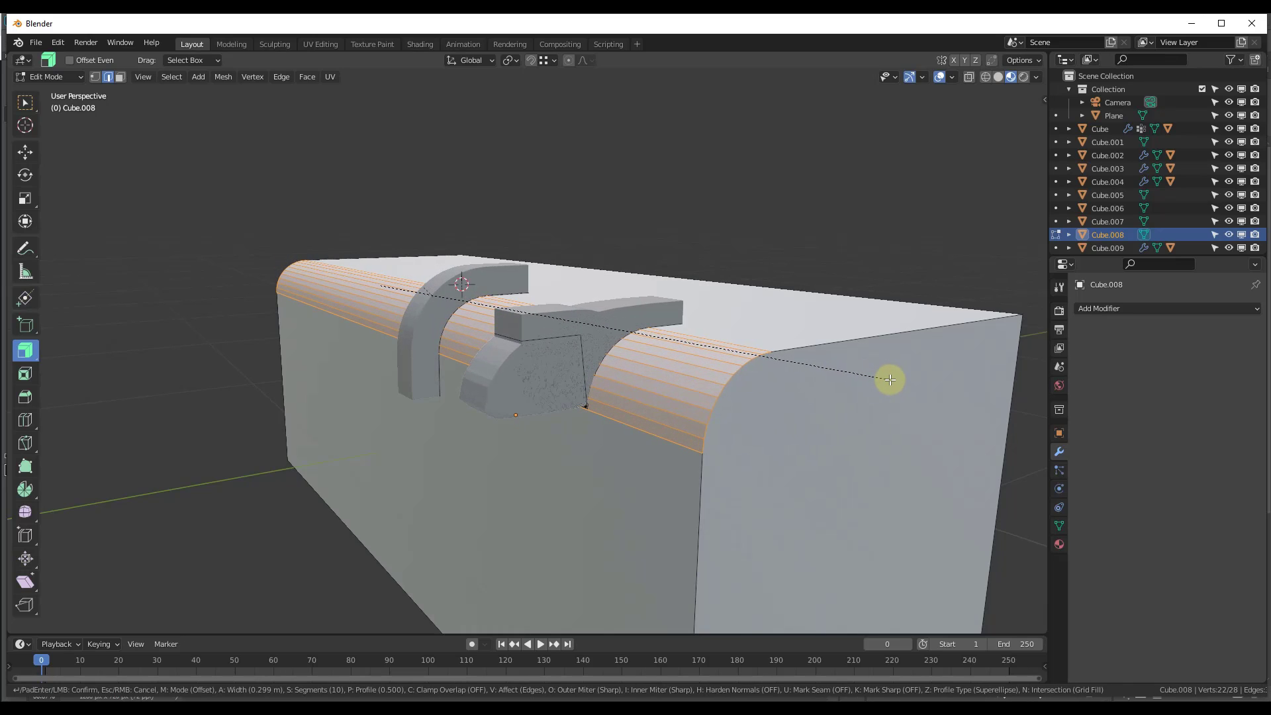
scroll(889, 379, down, 9)
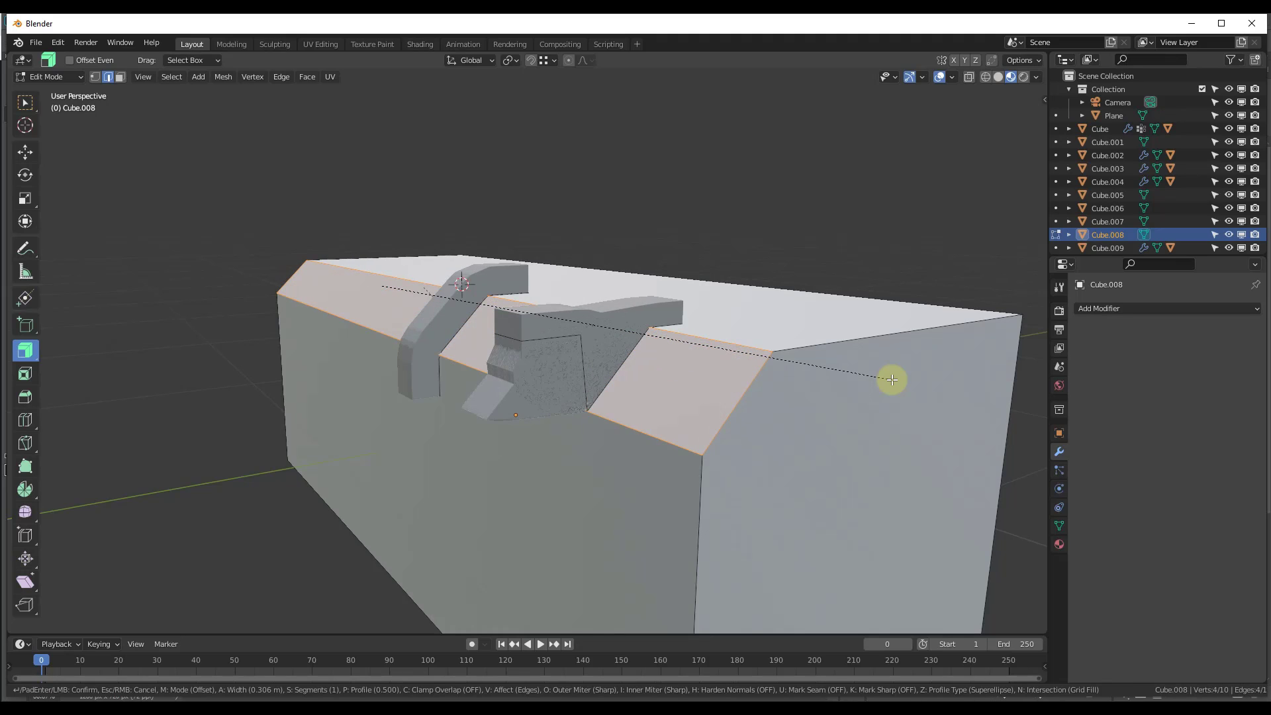
scroll(892, 379, up, 5)
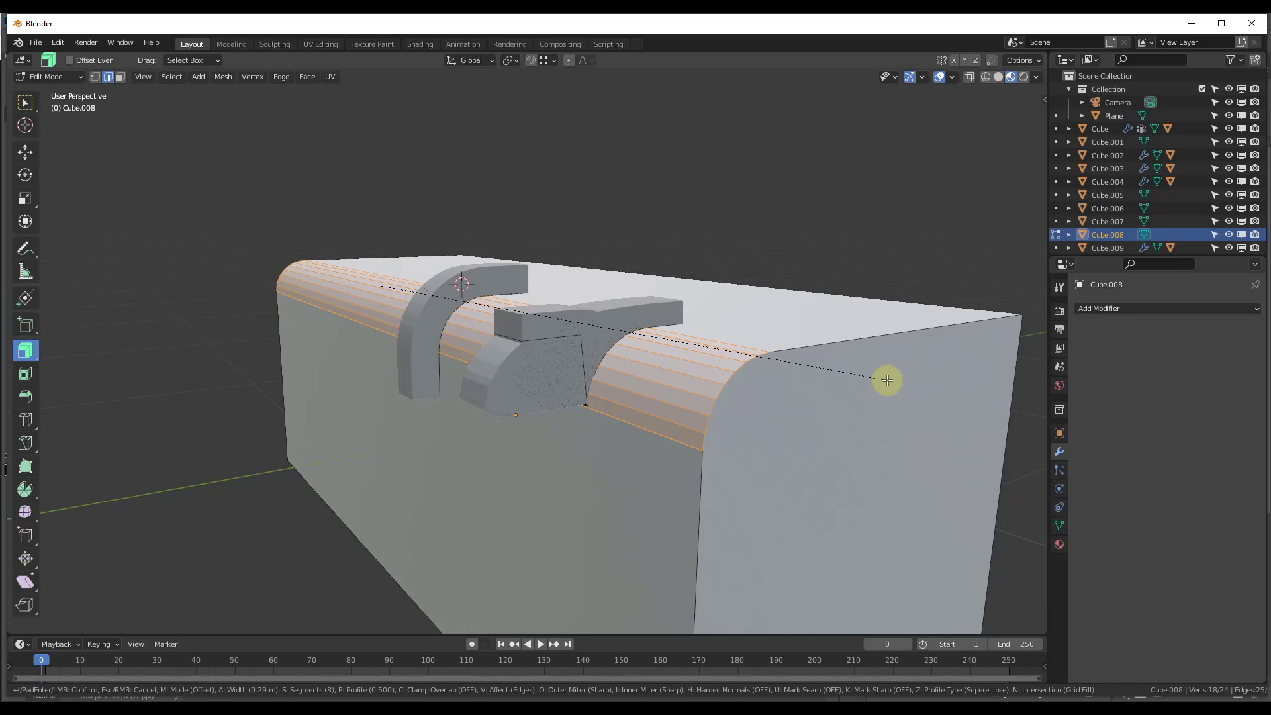
click(886, 382)
click(558, 342)
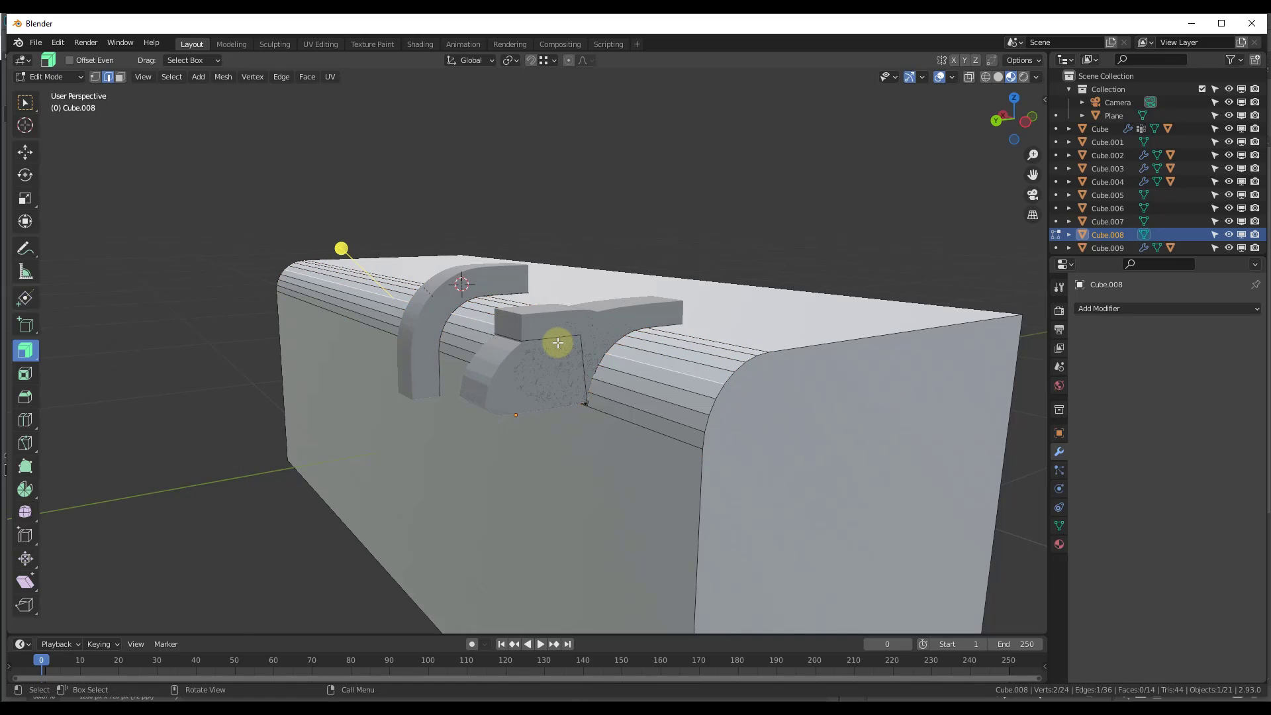
key(Tab)
Rotate the misaligned bar nearest the box's front corner by about -44.3° around the global X axis
click(605, 339)
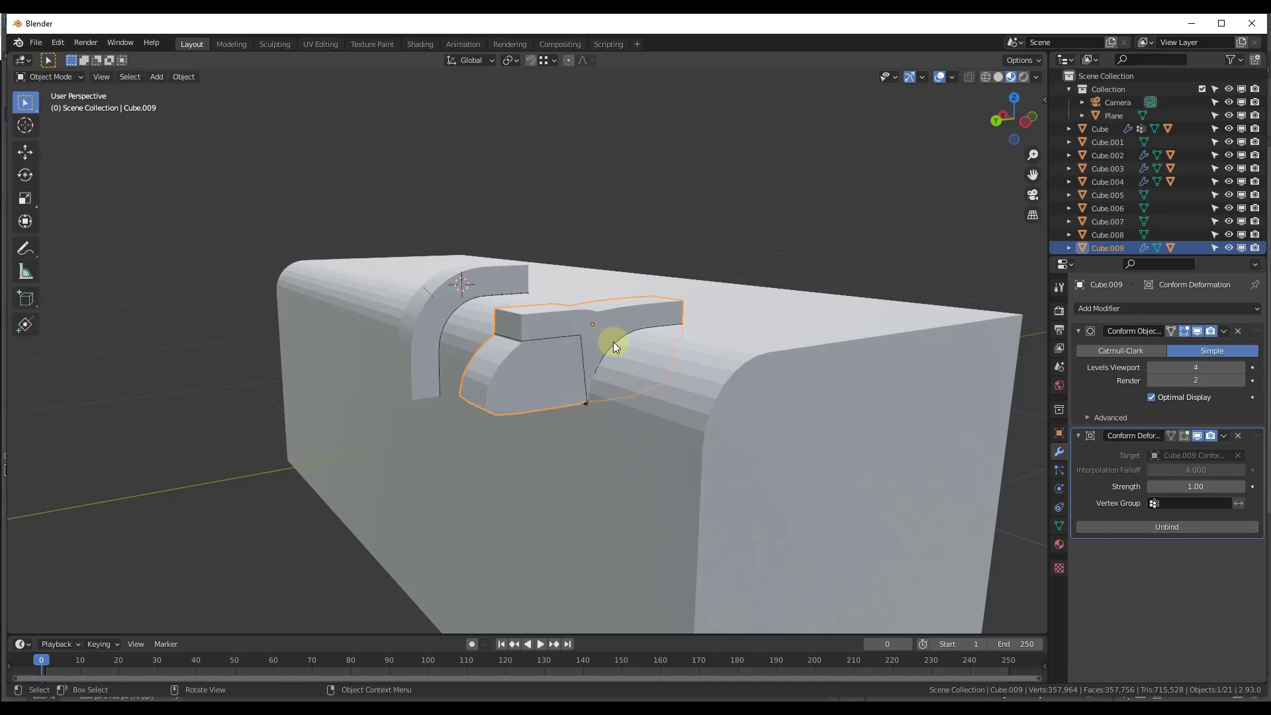
key(r)
key(x)
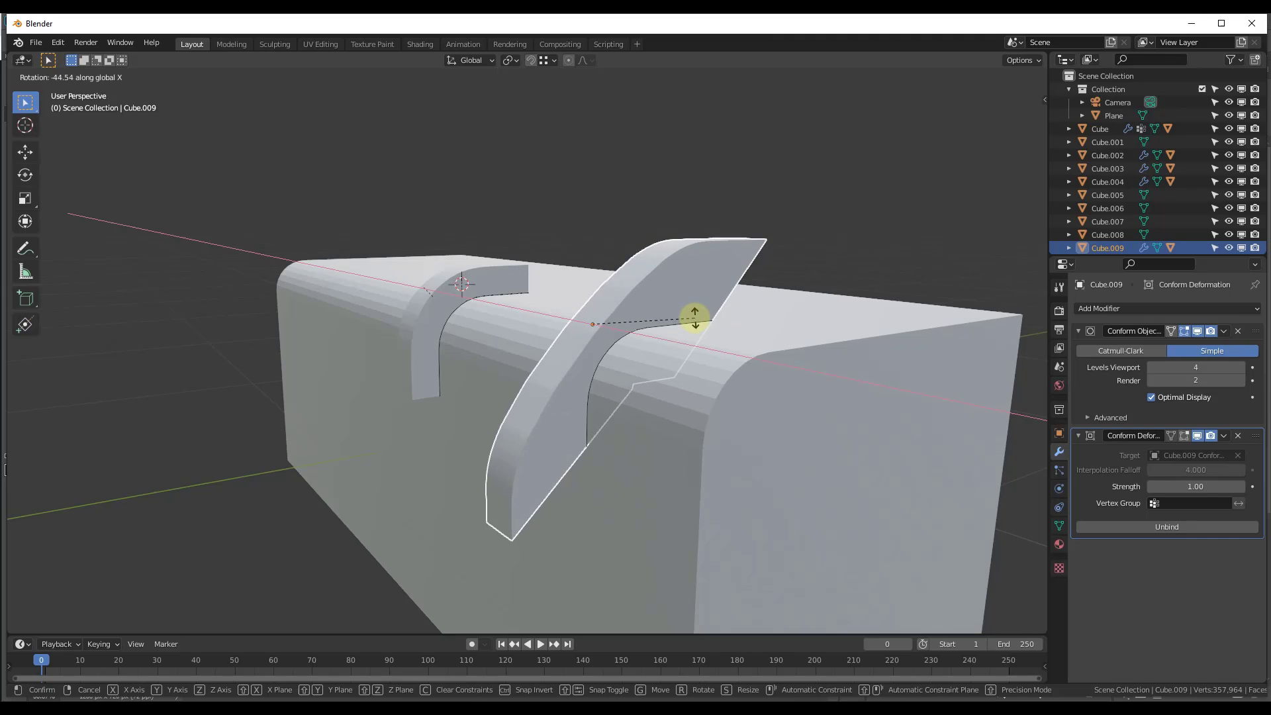
click(693, 319)
middle_drag(690, 304, 681, 297)
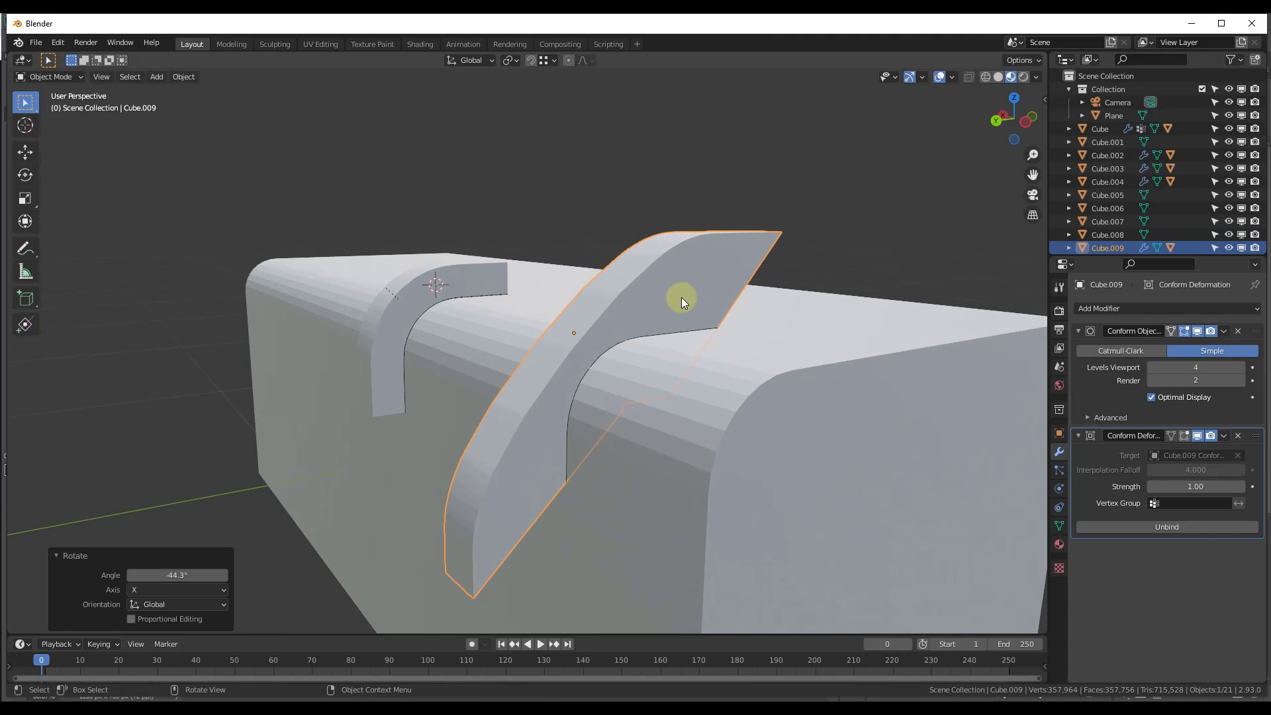
Remove the existing Conform Object deformation from the rotated bar
right_click(678, 297)
mouse_move(666, 309)
click(732, 323)
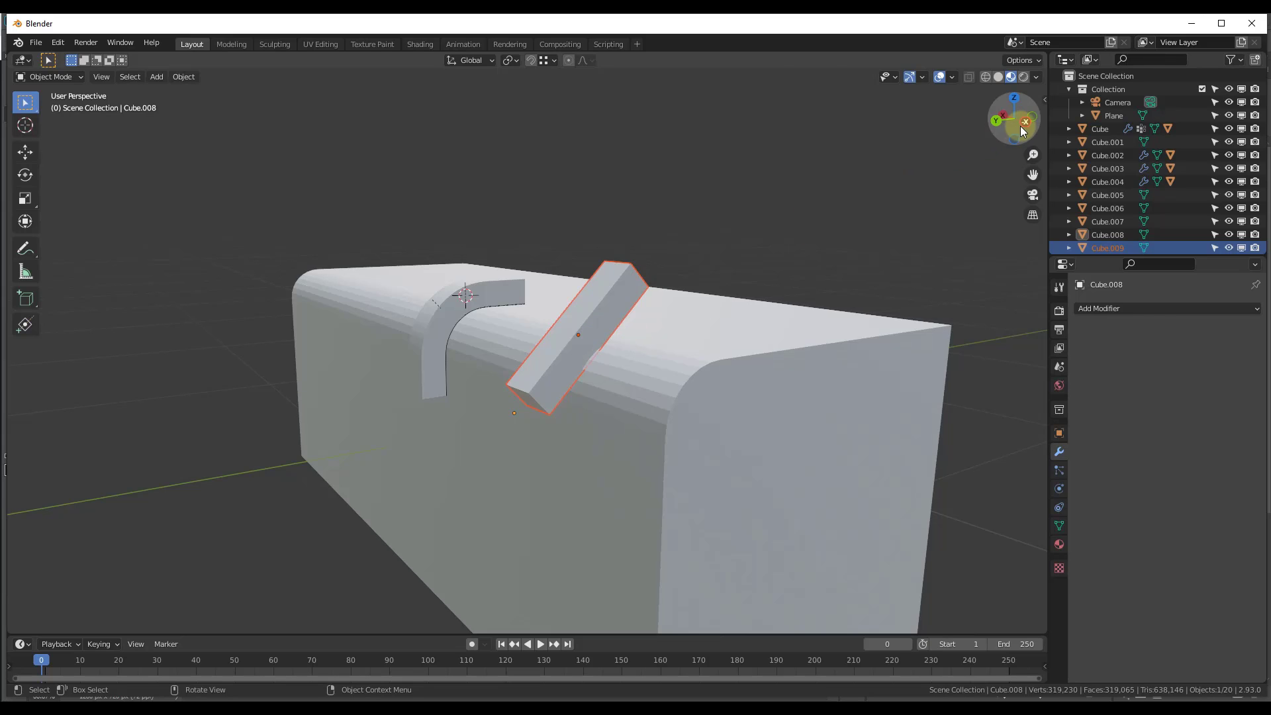
Conform the rotated bar onto the rounded edge of the large box with Conform Object
click(1020, 126)
middle_drag(607, 334, 691, 419)
shift+click(693, 427)
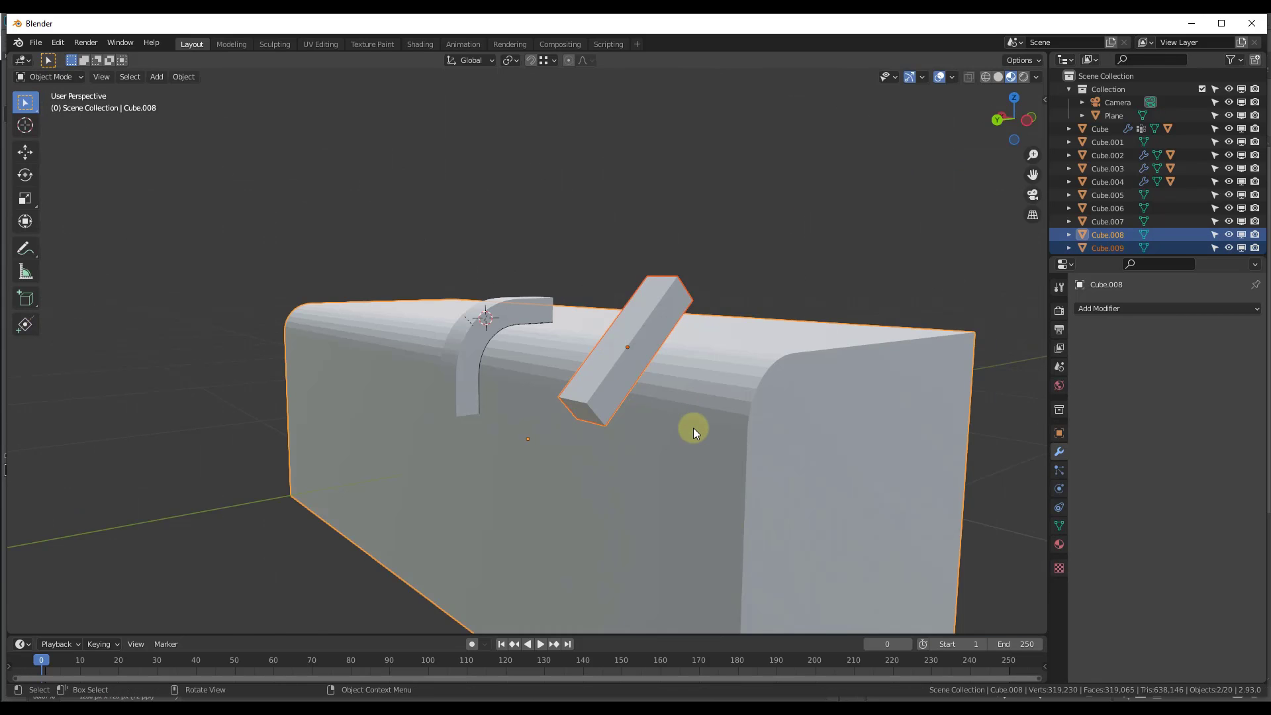
right_click(693, 428)
mouse_move(709, 430)
click(749, 431)
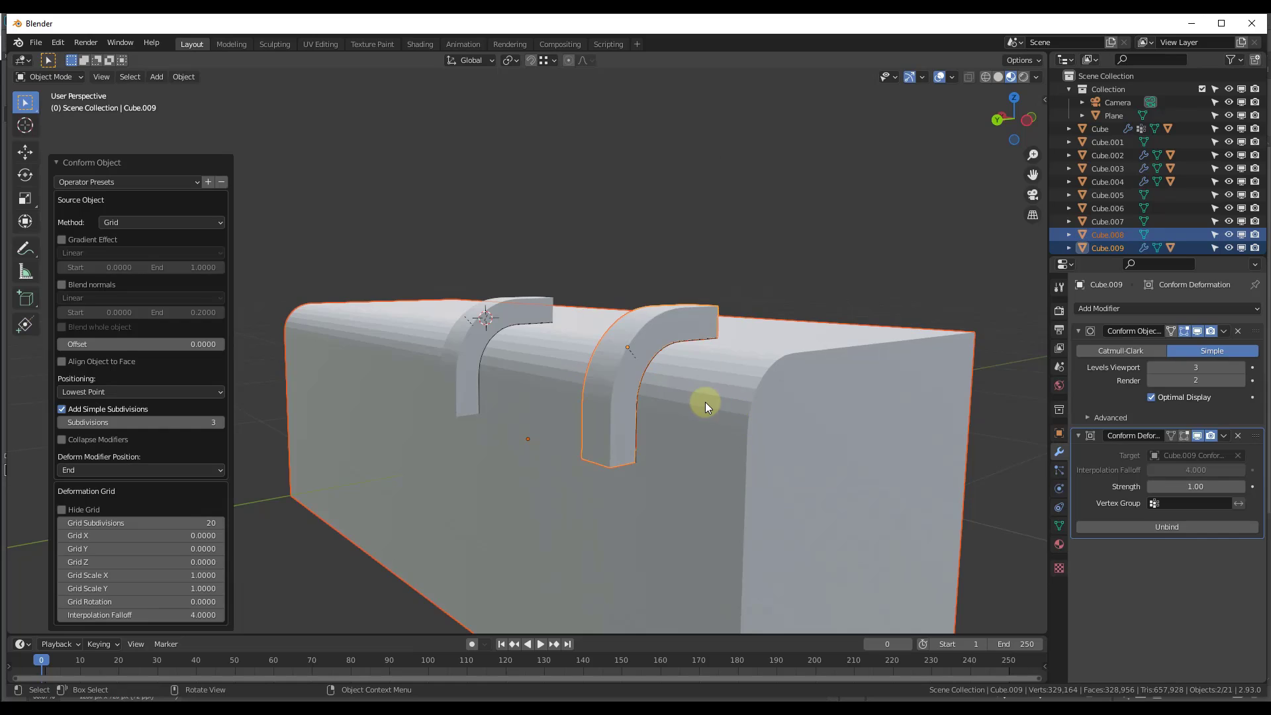
Rotate the newly conformed bar by about 4.49° around the global X axis to adjust its wrap over the rounded edge
middle_drag(697, 357, 578, 340)
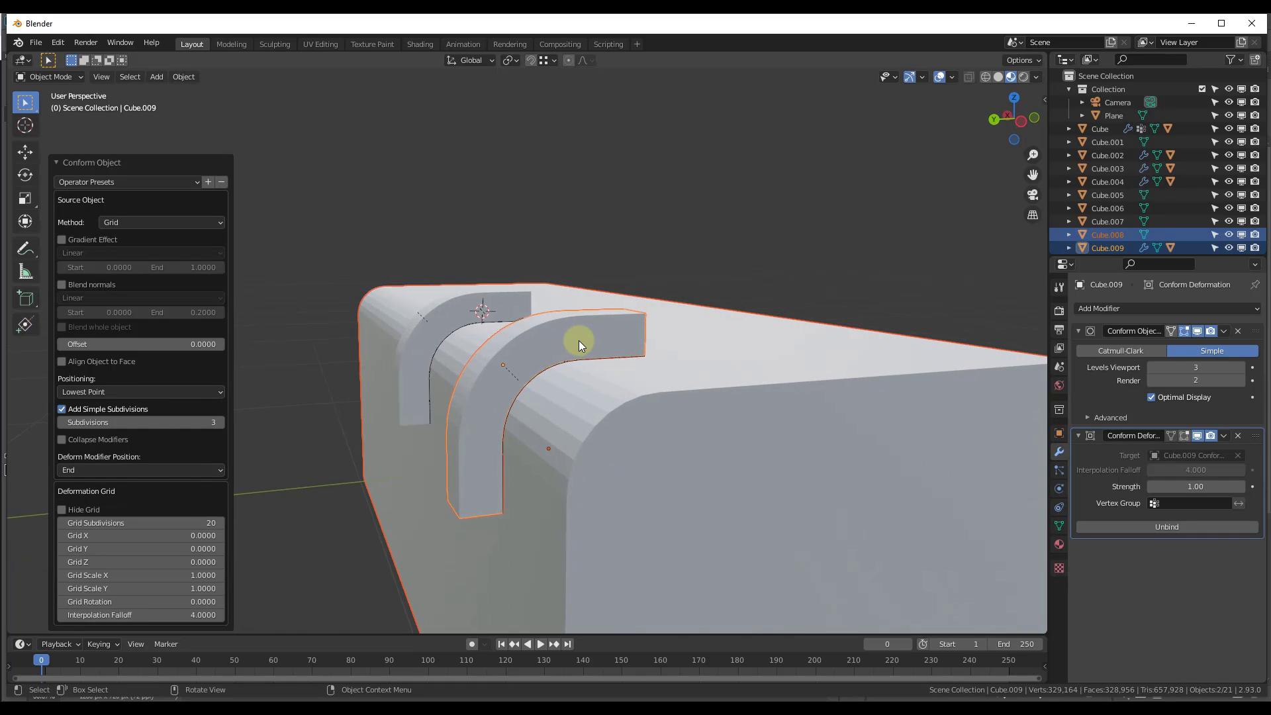
click(579, 340)
click(574, 340)
key(r)
key(x)
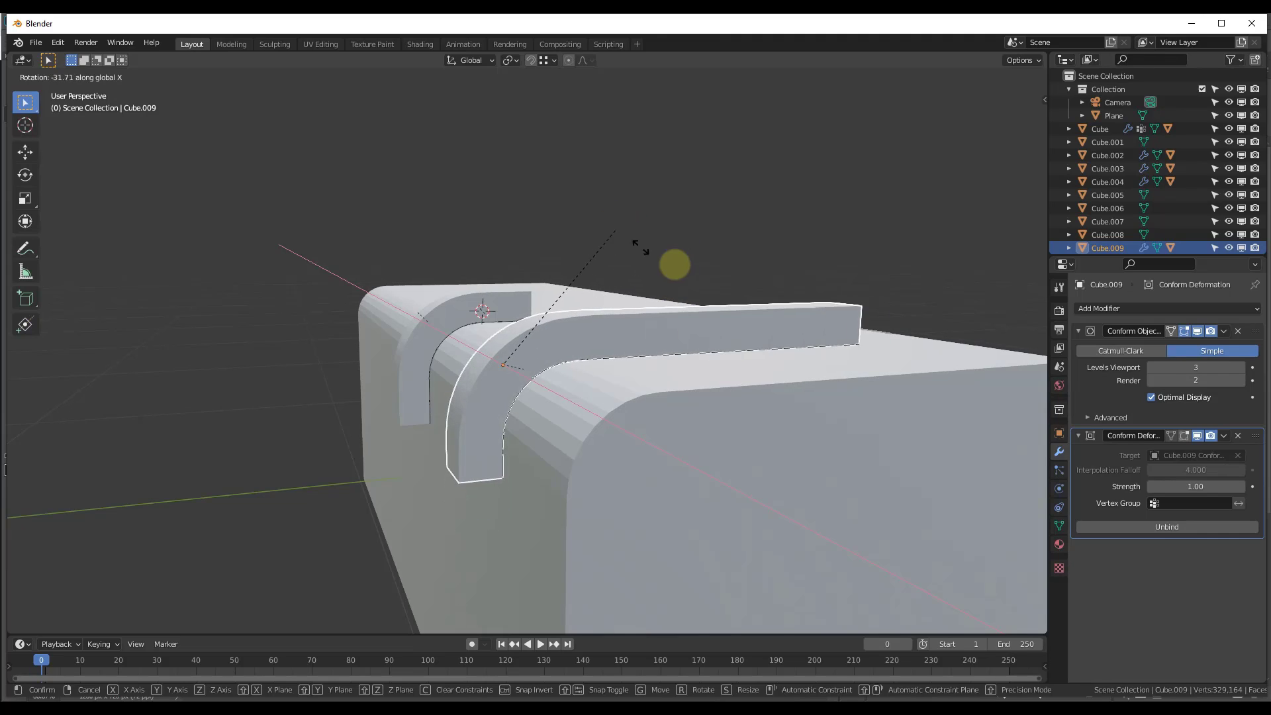
click(696, 319)
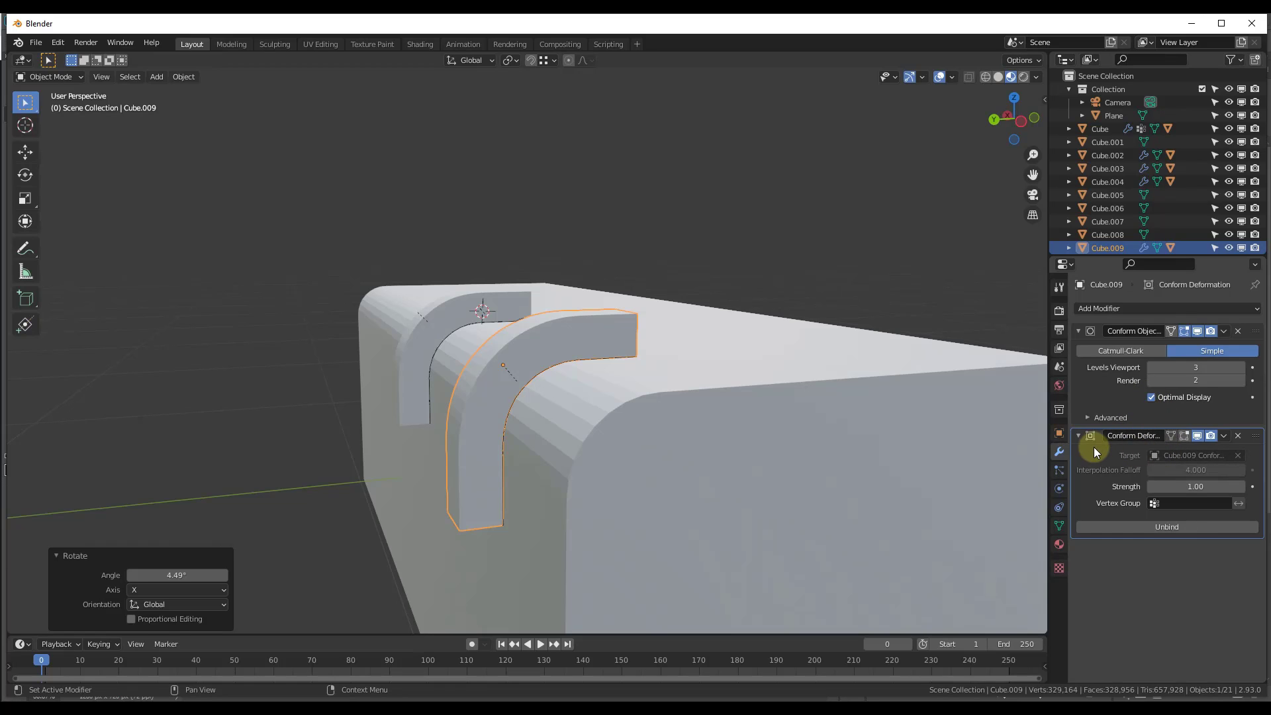
middle_drag(366, 415, 569, 397)
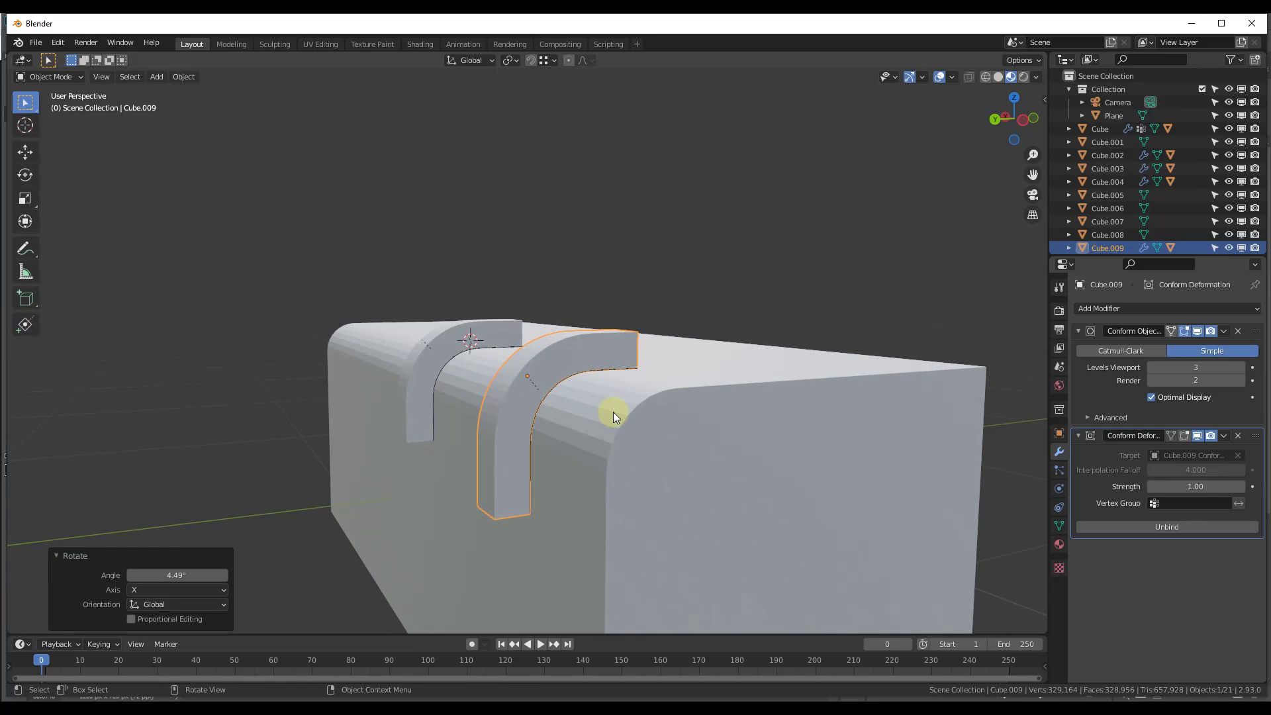